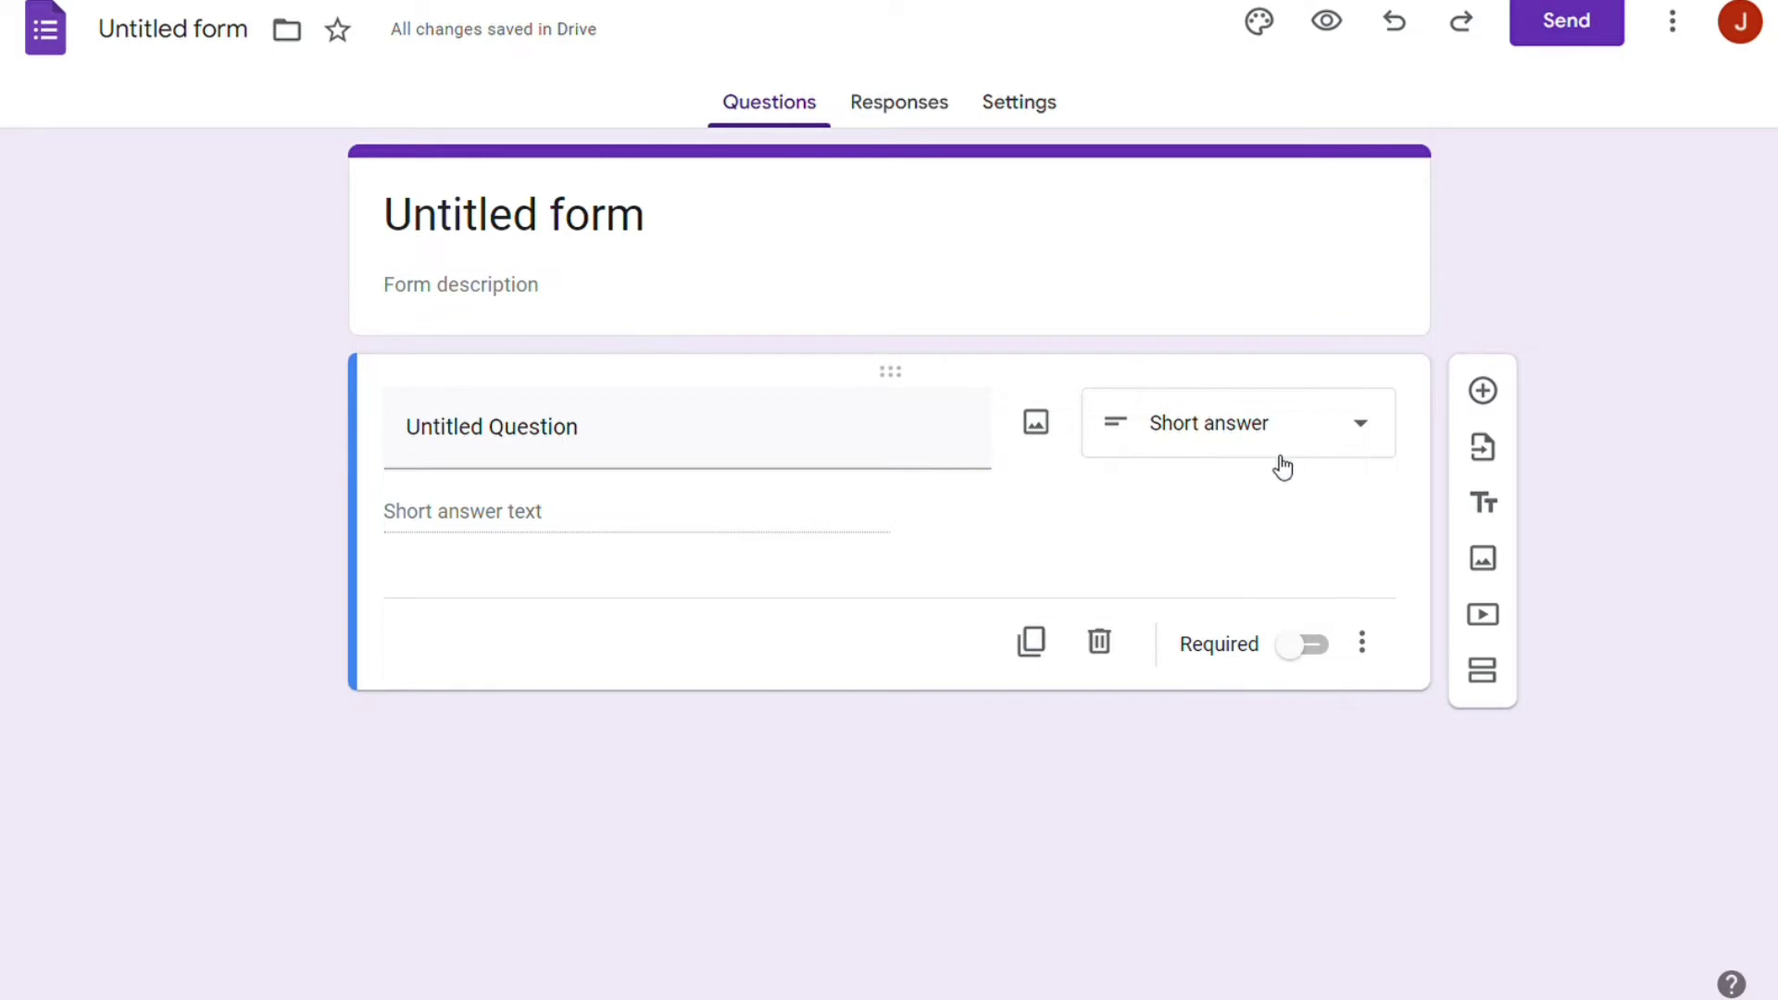
- Change the Untitled Question's type from Short answer to Multiple choice
click(1283, 454)
click(1226, 345)
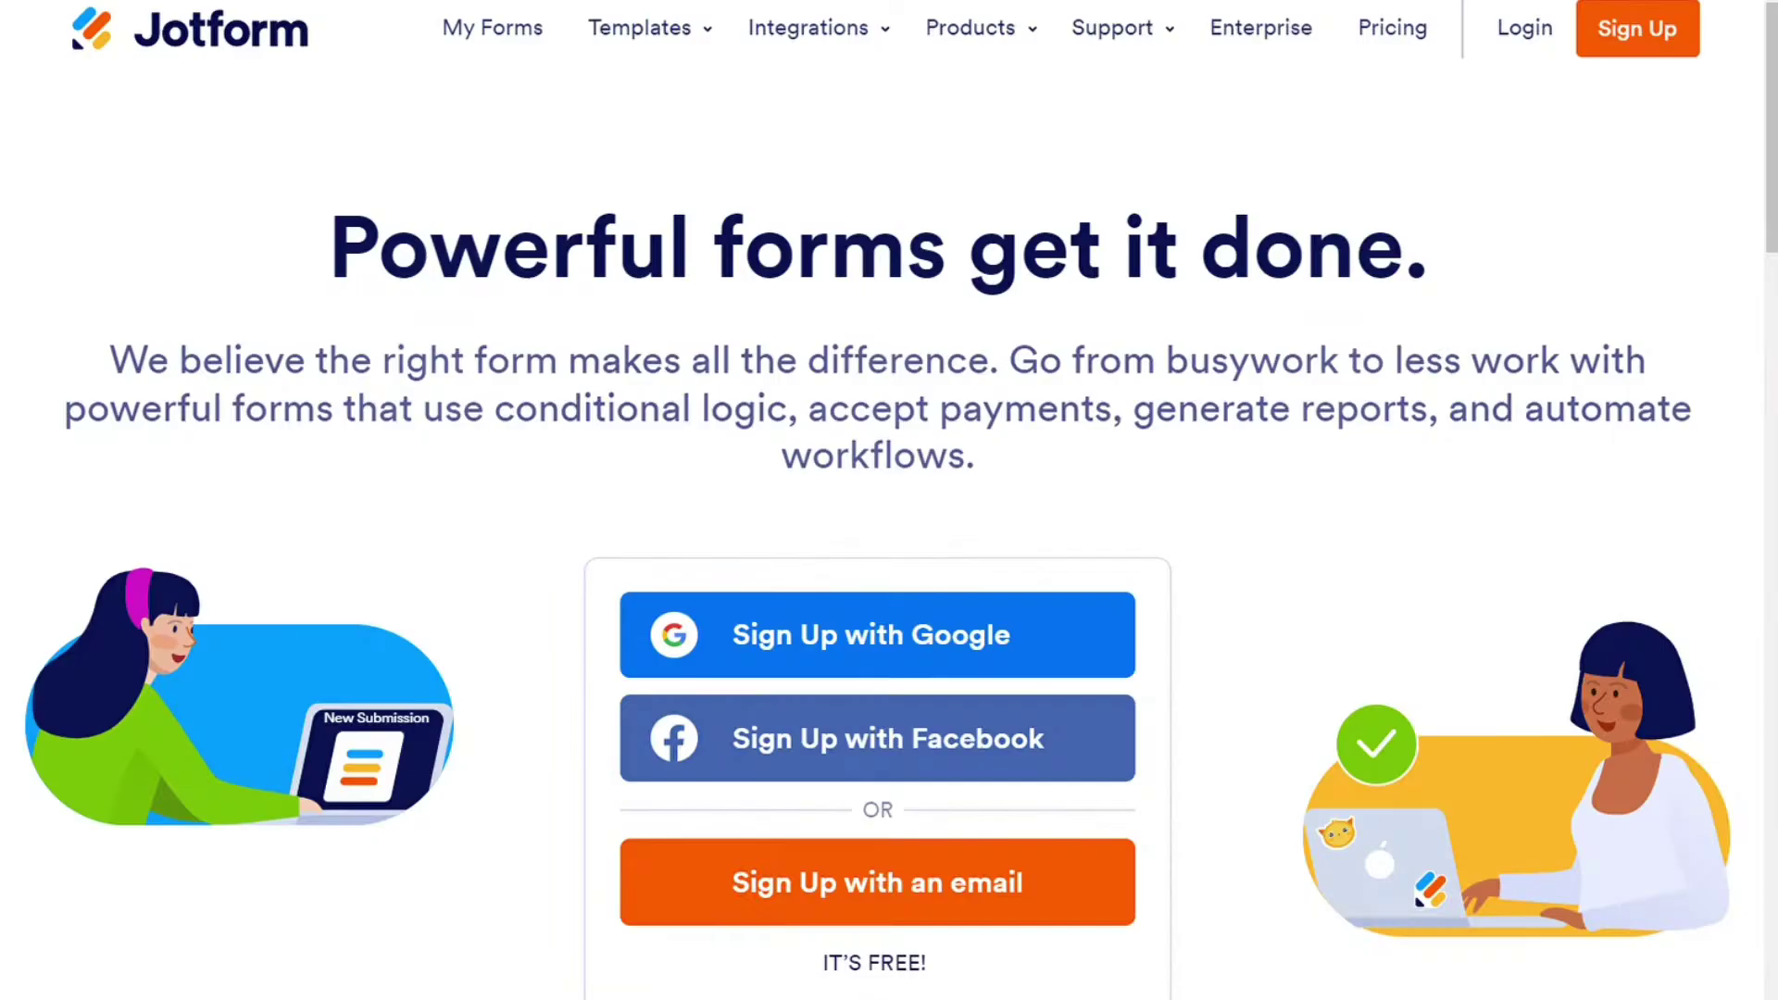
mouse_move(639, 66)
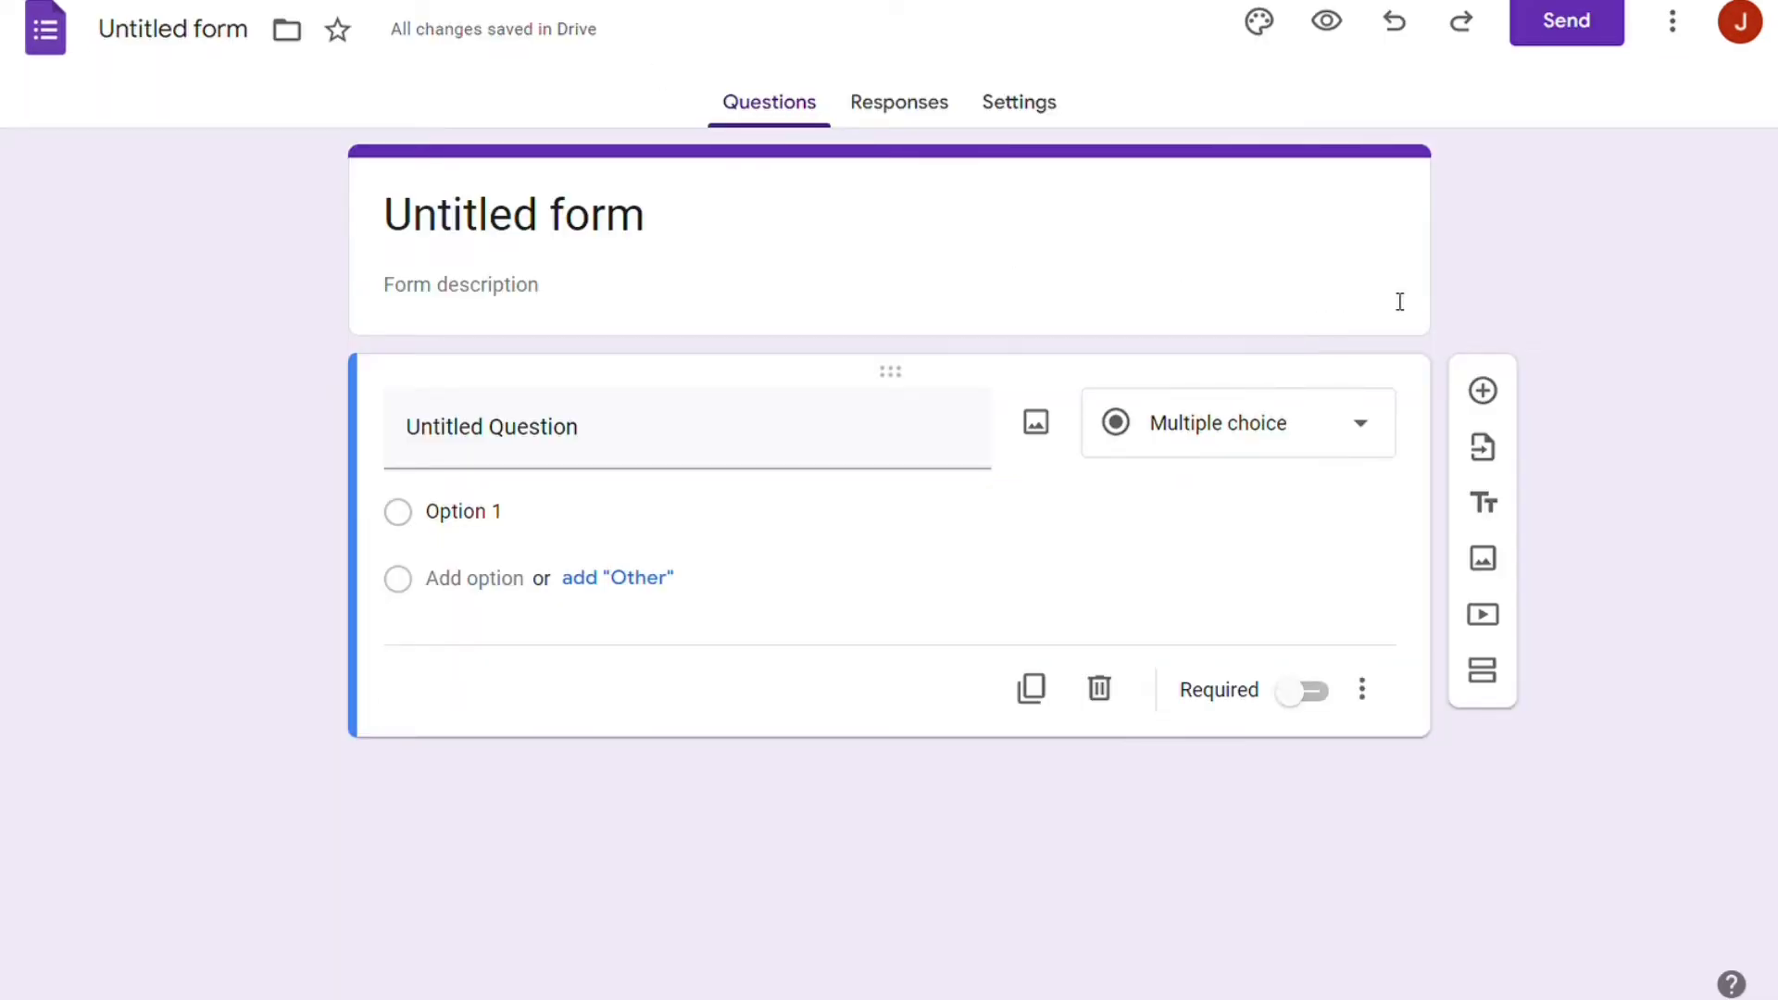
click(1260, 25)
scroll(1741, 556, down, 1)
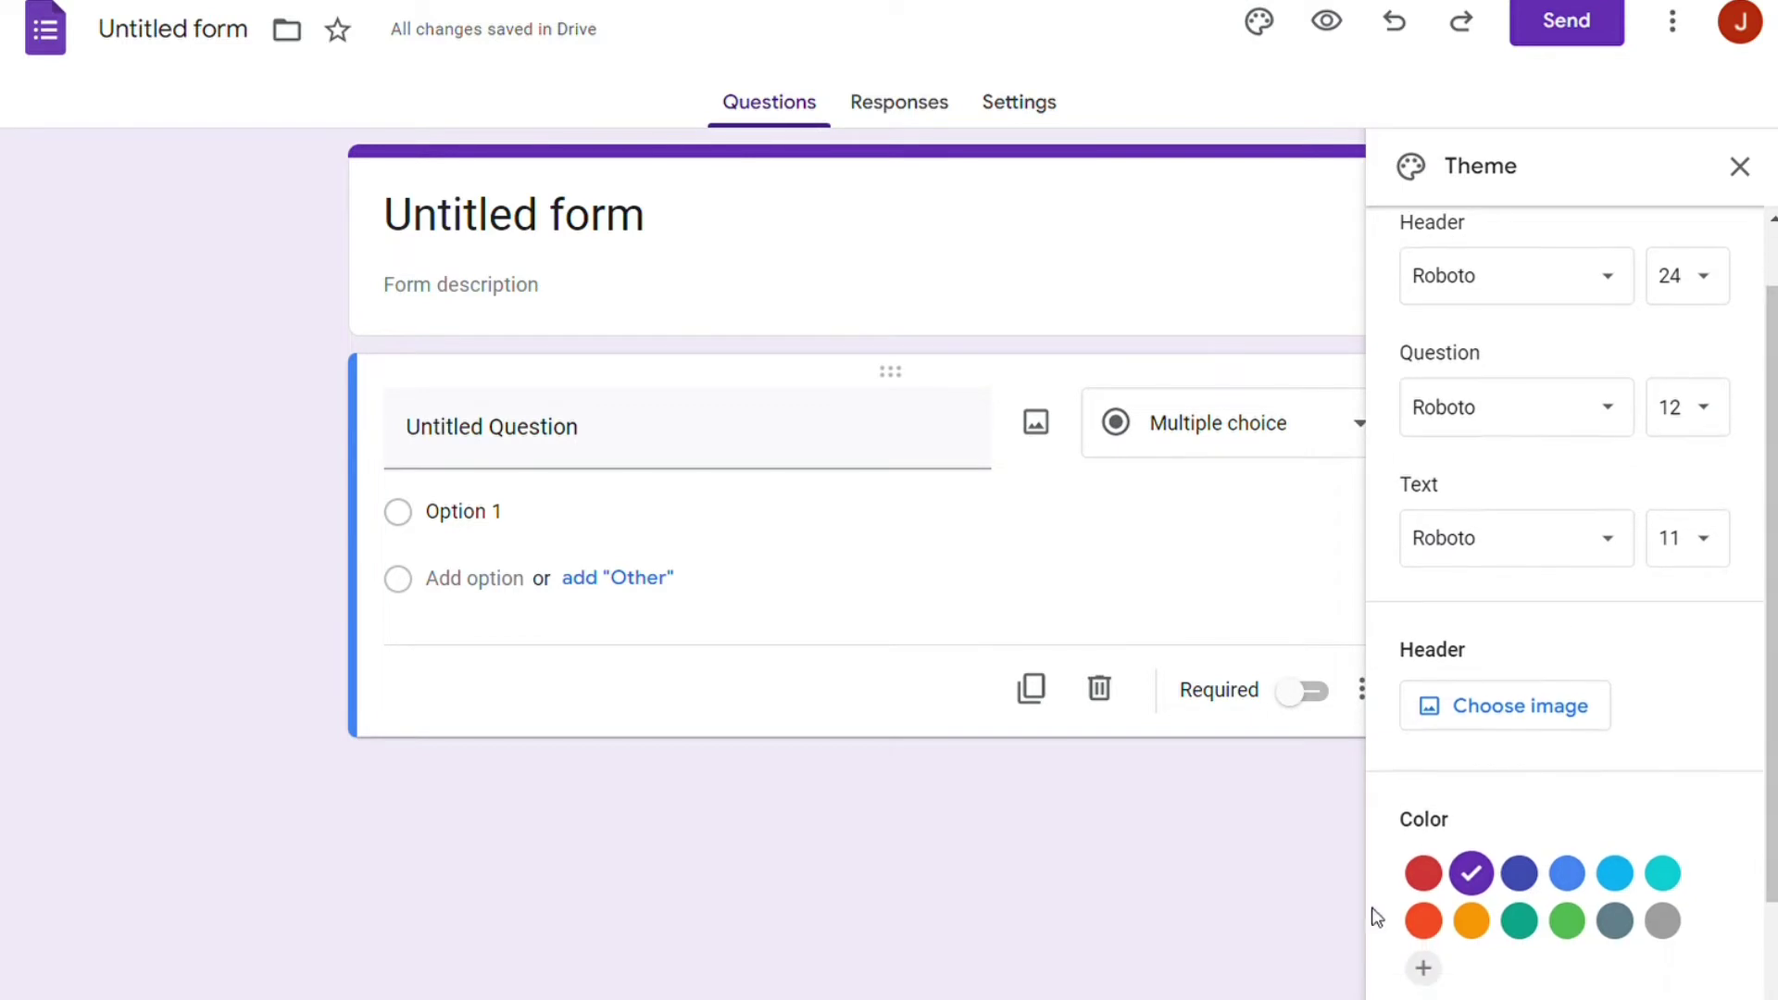
click(1427, 874)
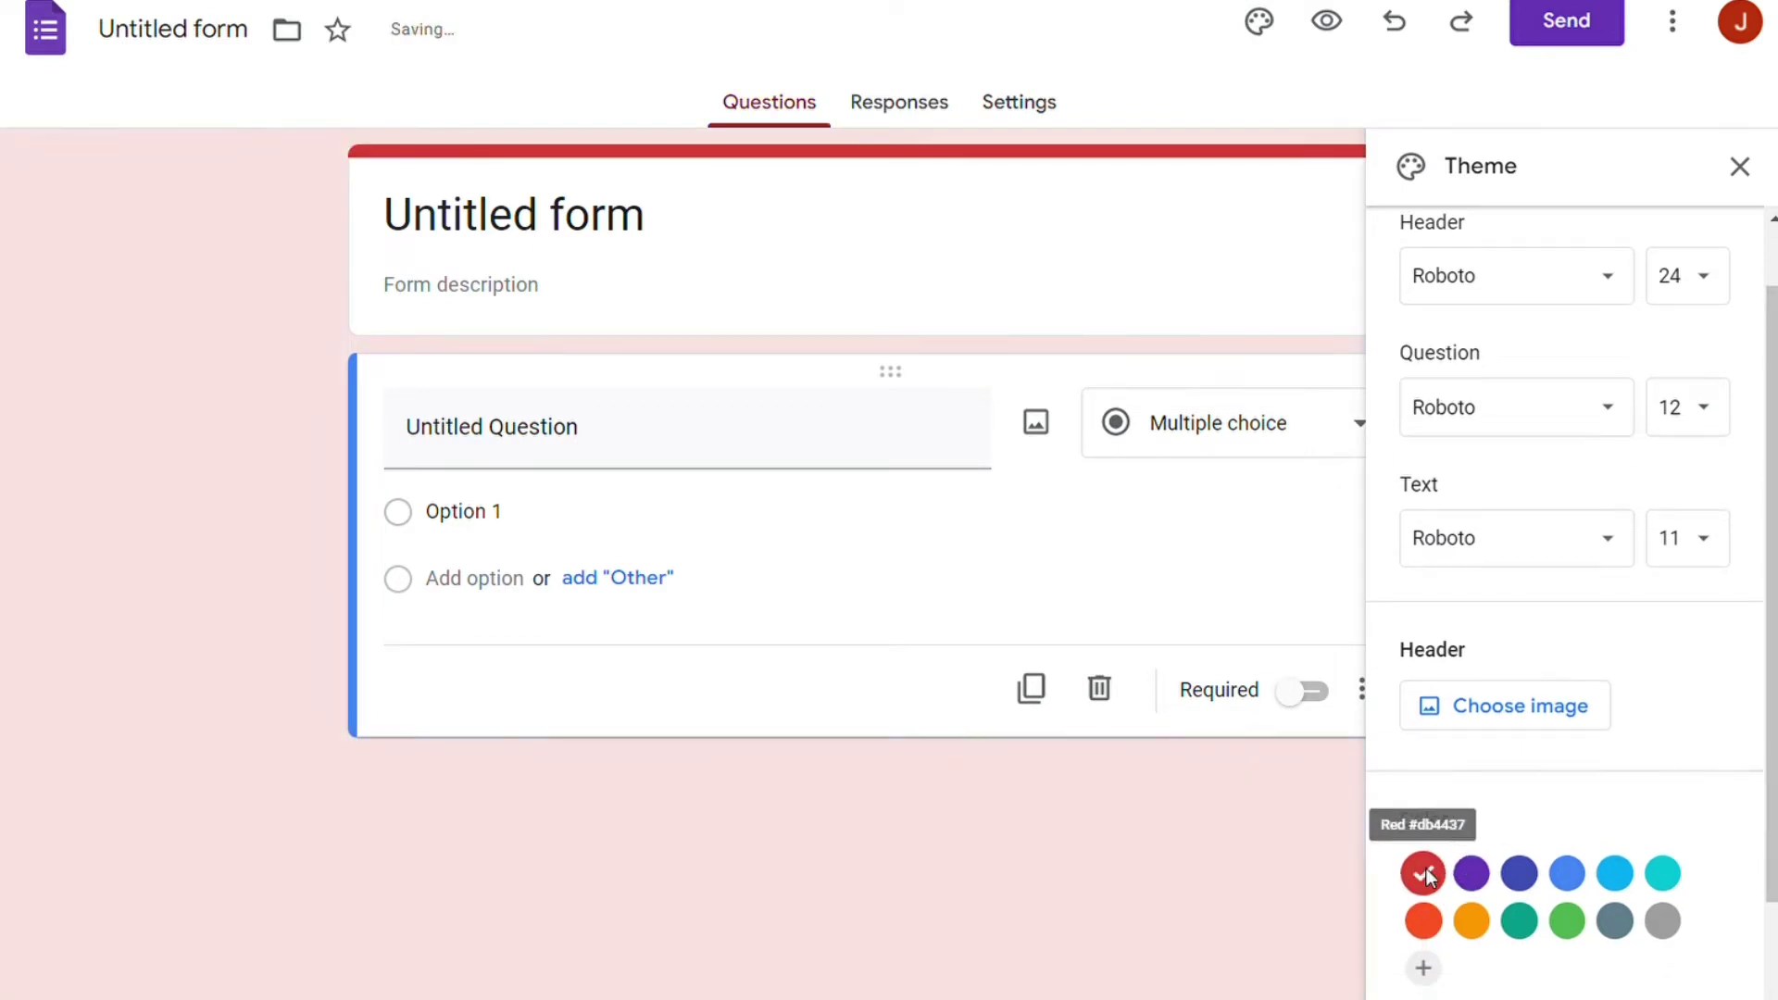
click(1423, 922)
click(1472, 875)
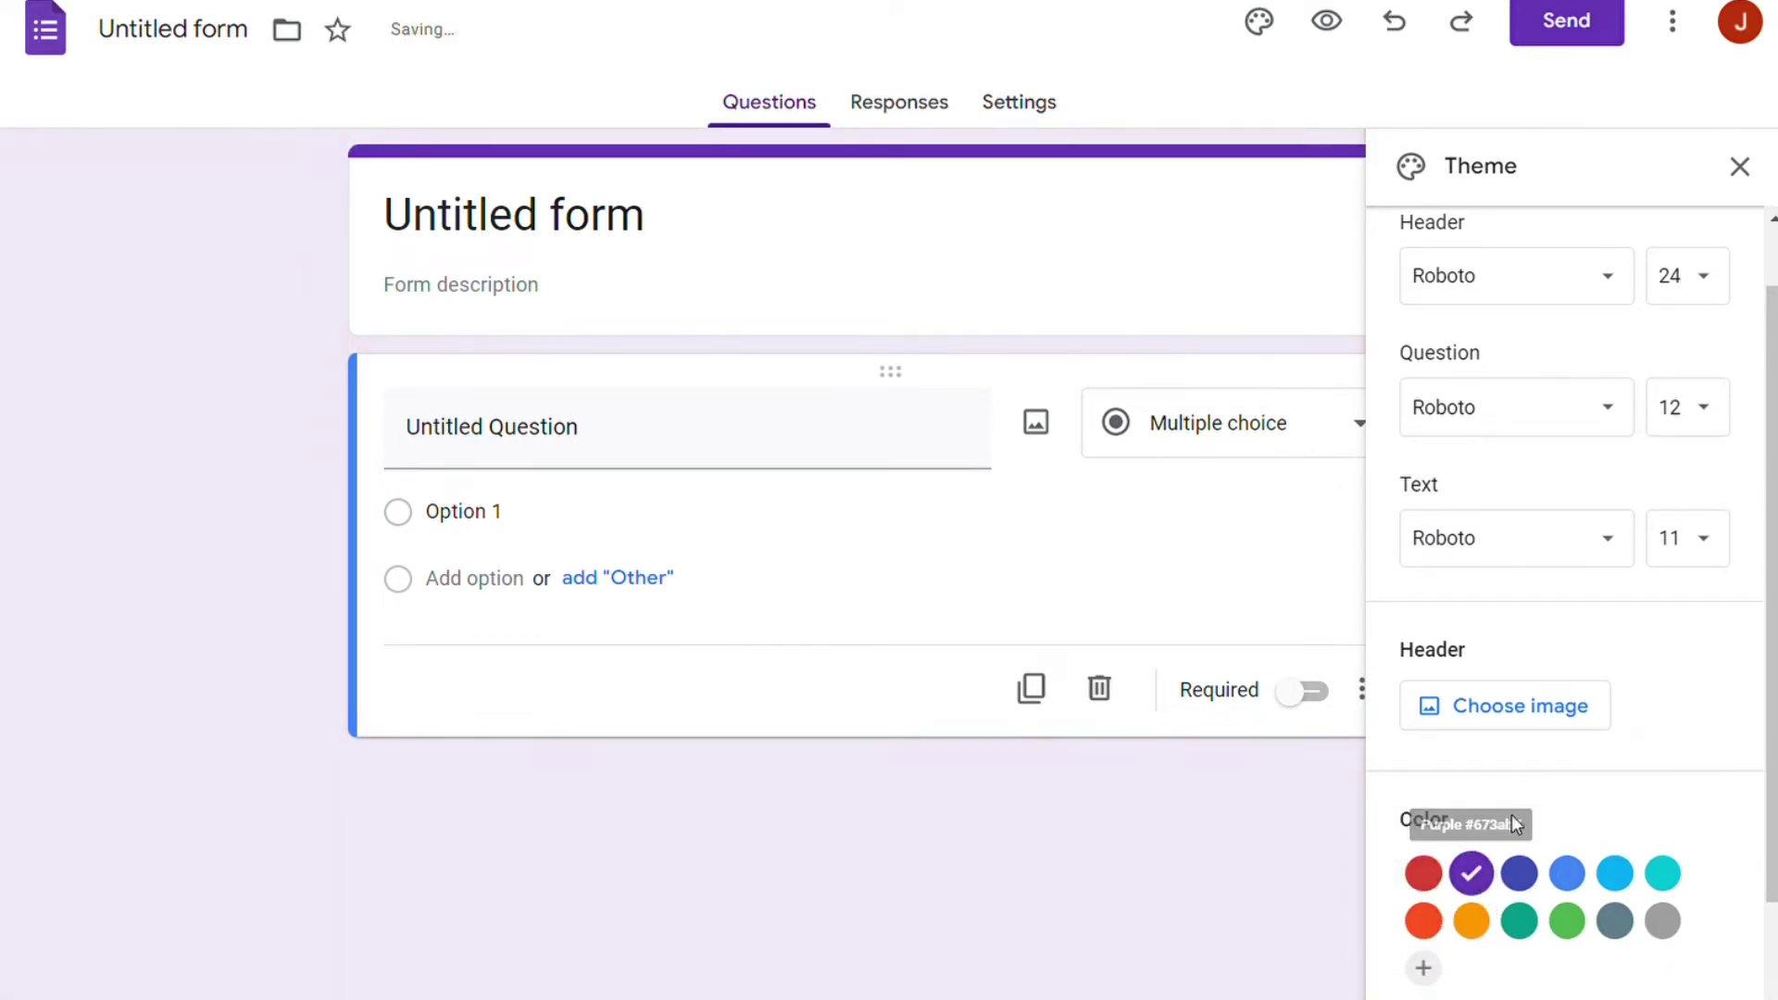
click(1739, 168)
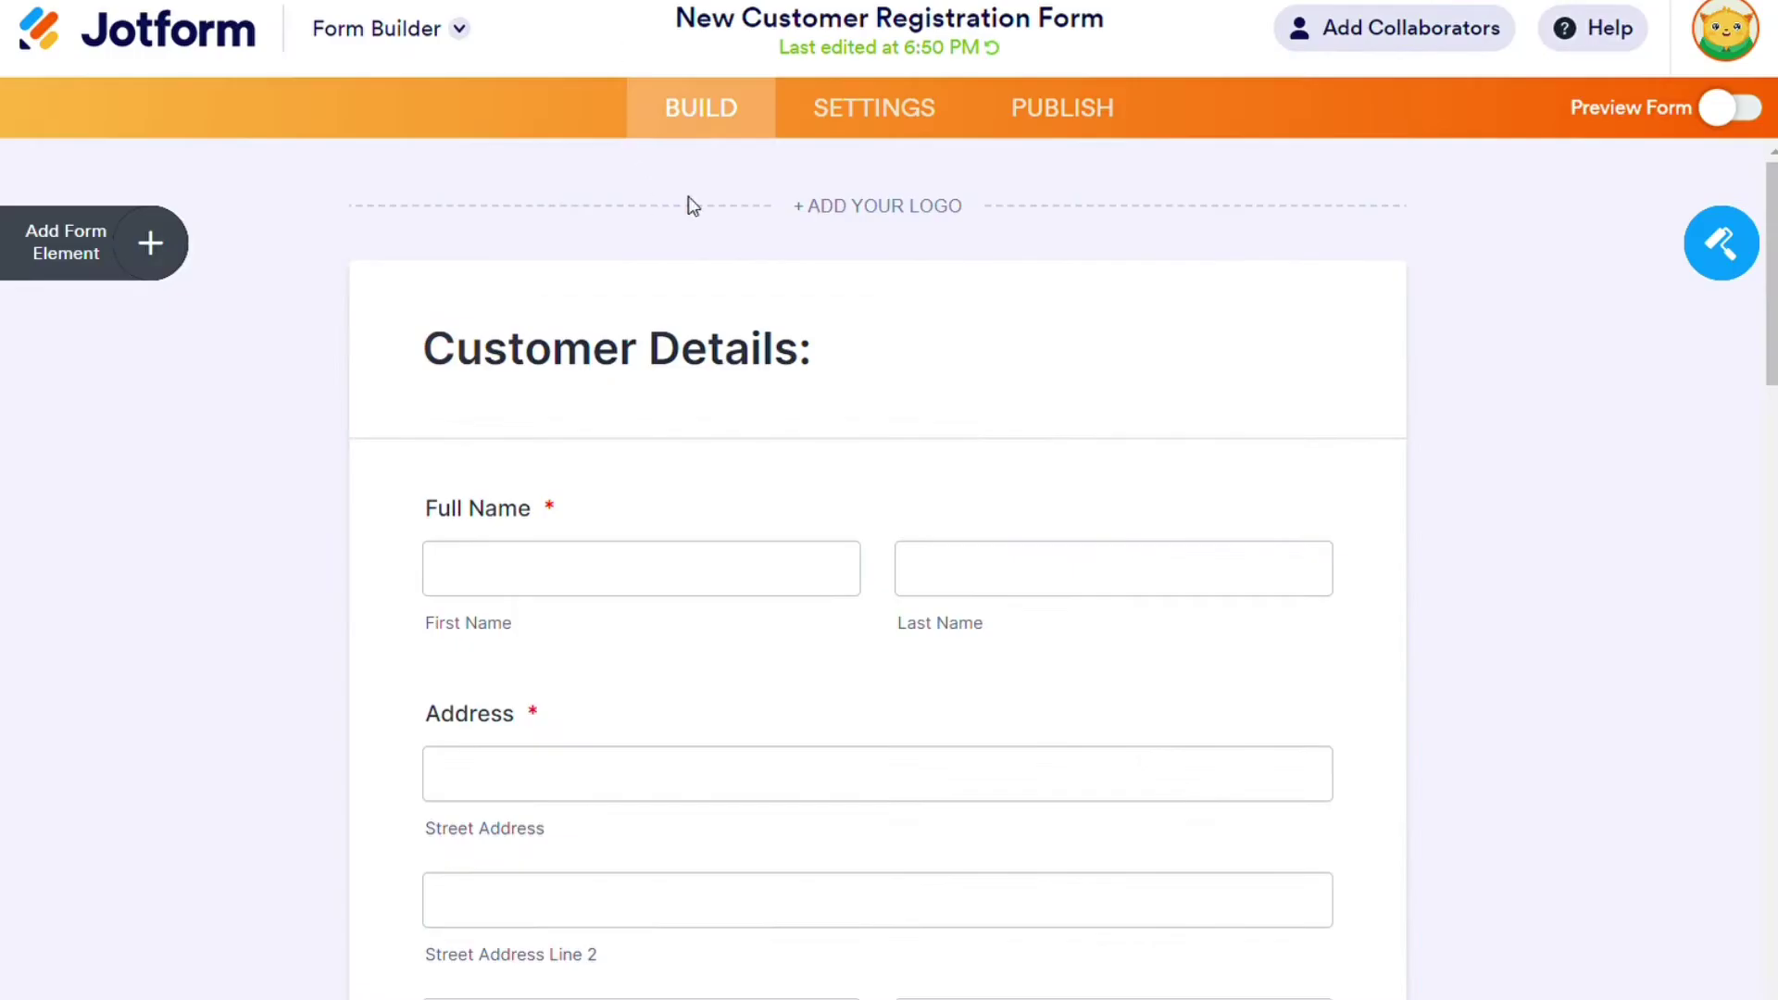
- Open Jotform's Form Elements panel and browse its Payments and Widgets tabs
click(151, 242)
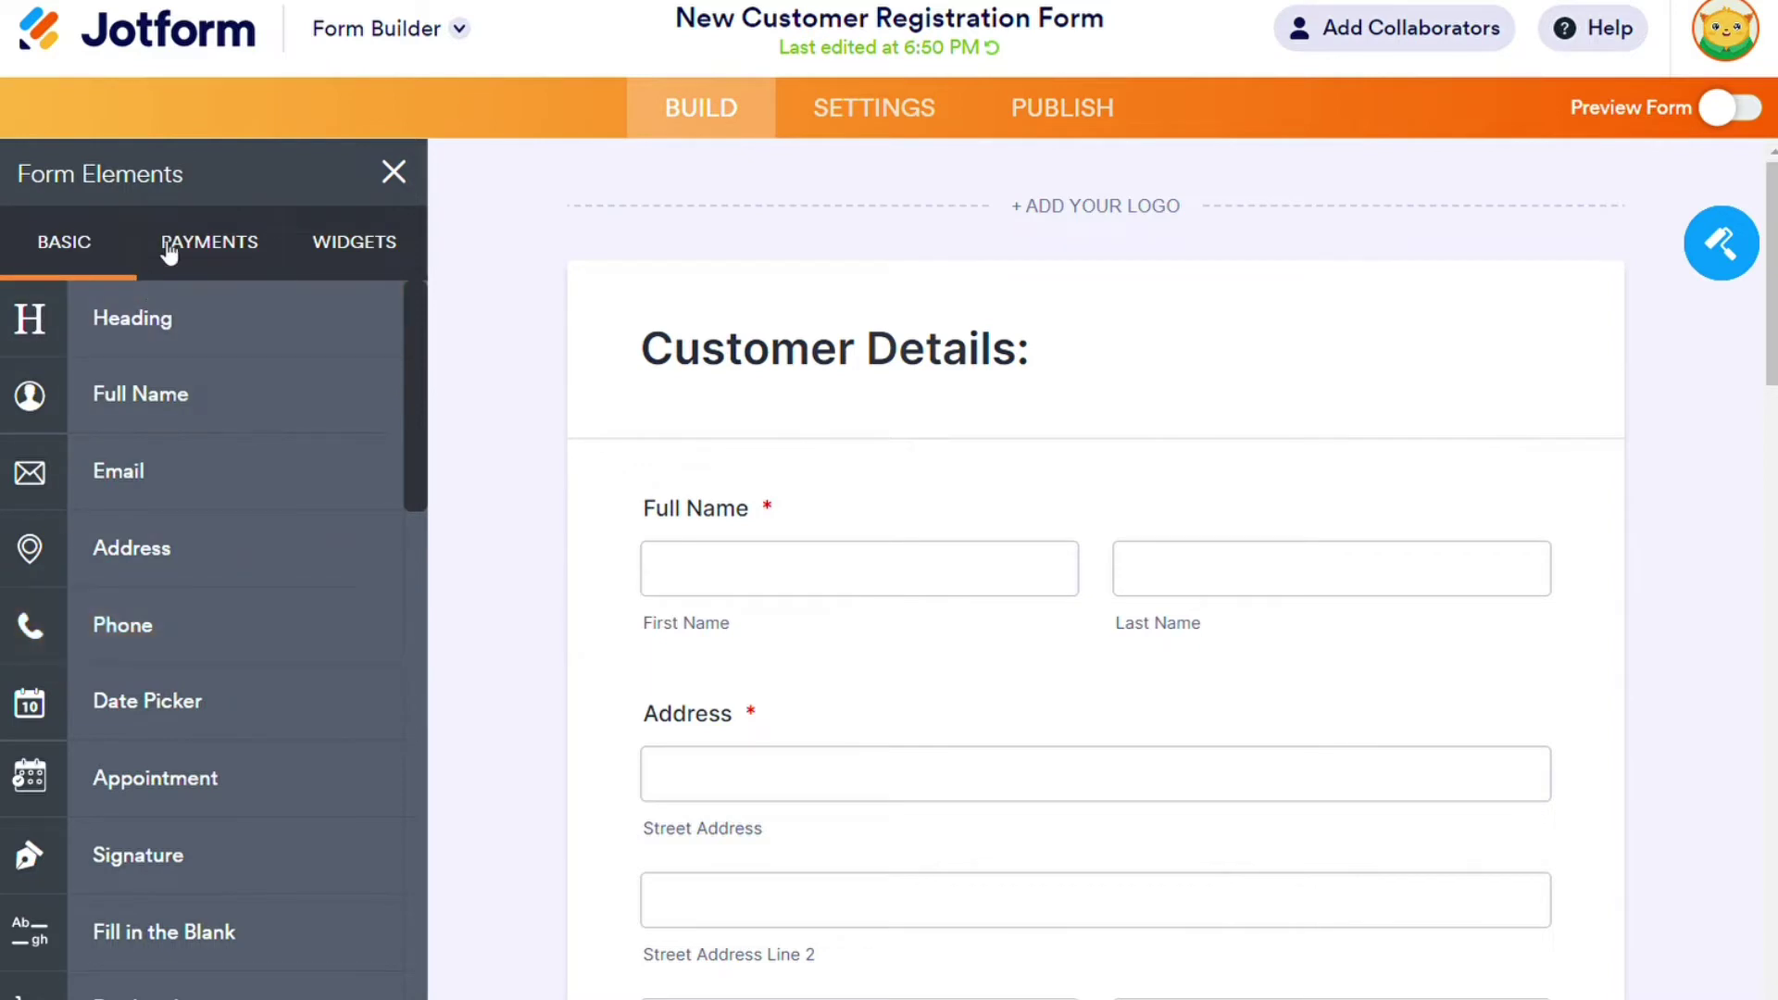
click(209, 242)
click(380, 252)
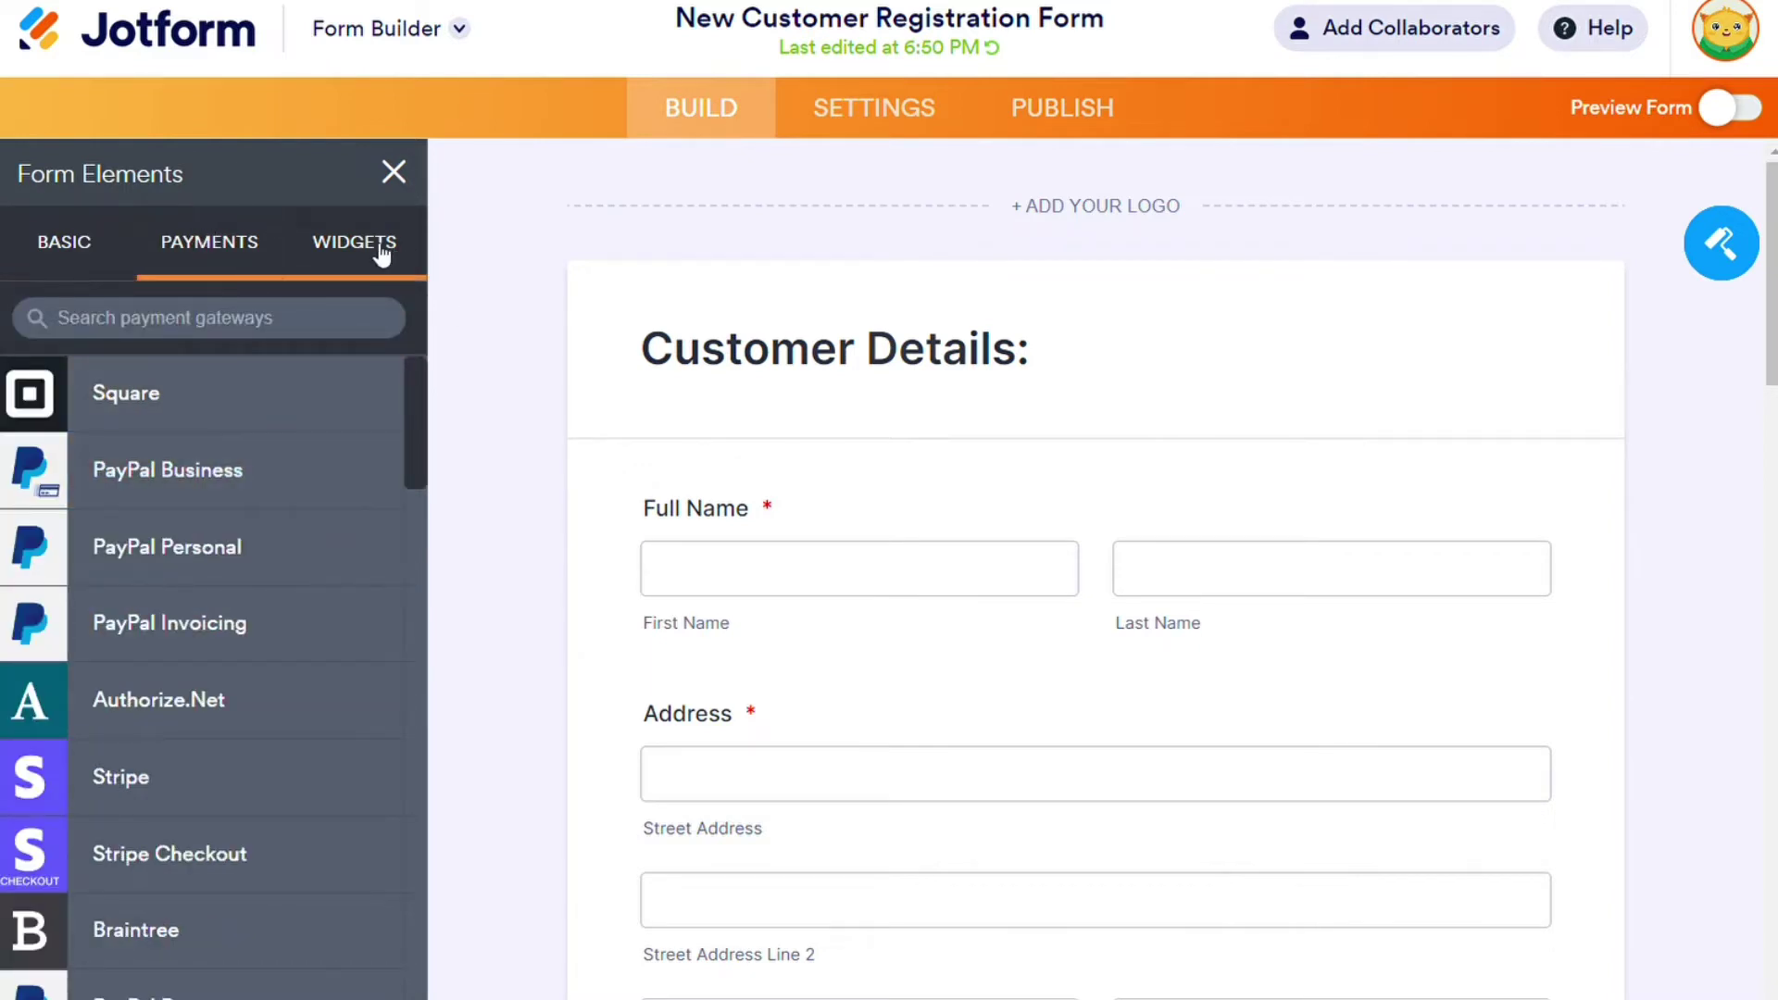
drag(413, 393, 404, 353)
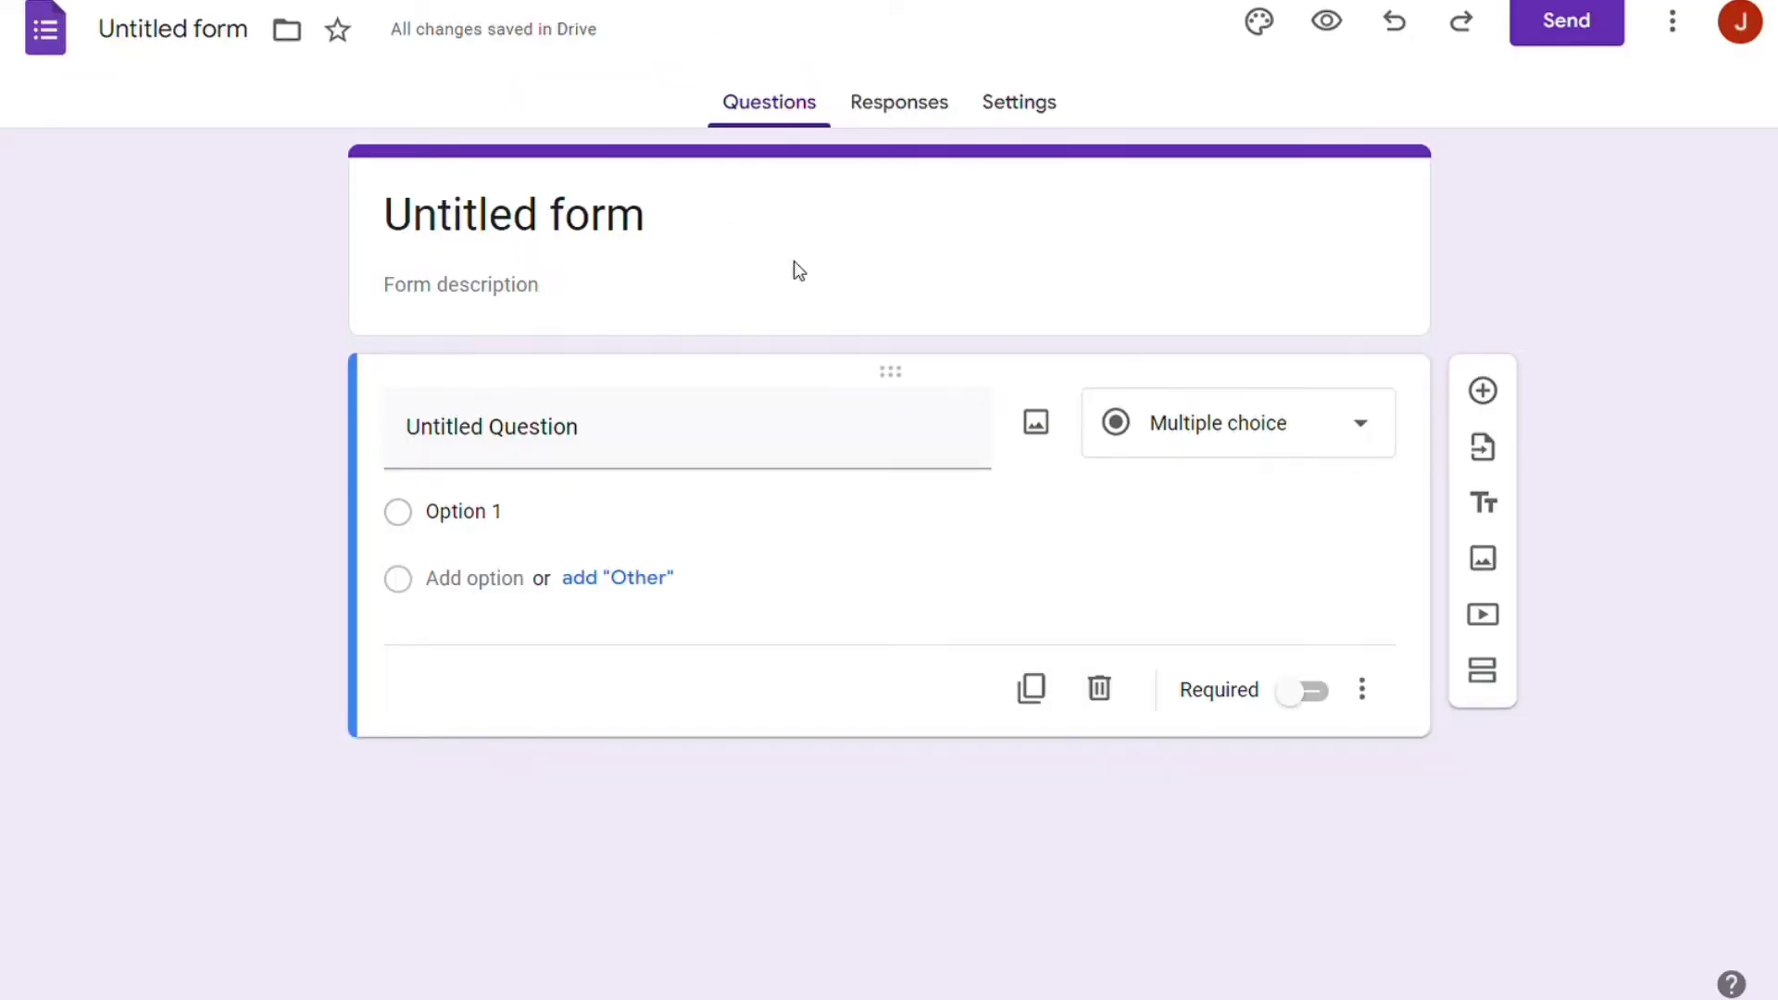
- Switch the question to Short answer, then review the type list and close it
click(1300, 432)
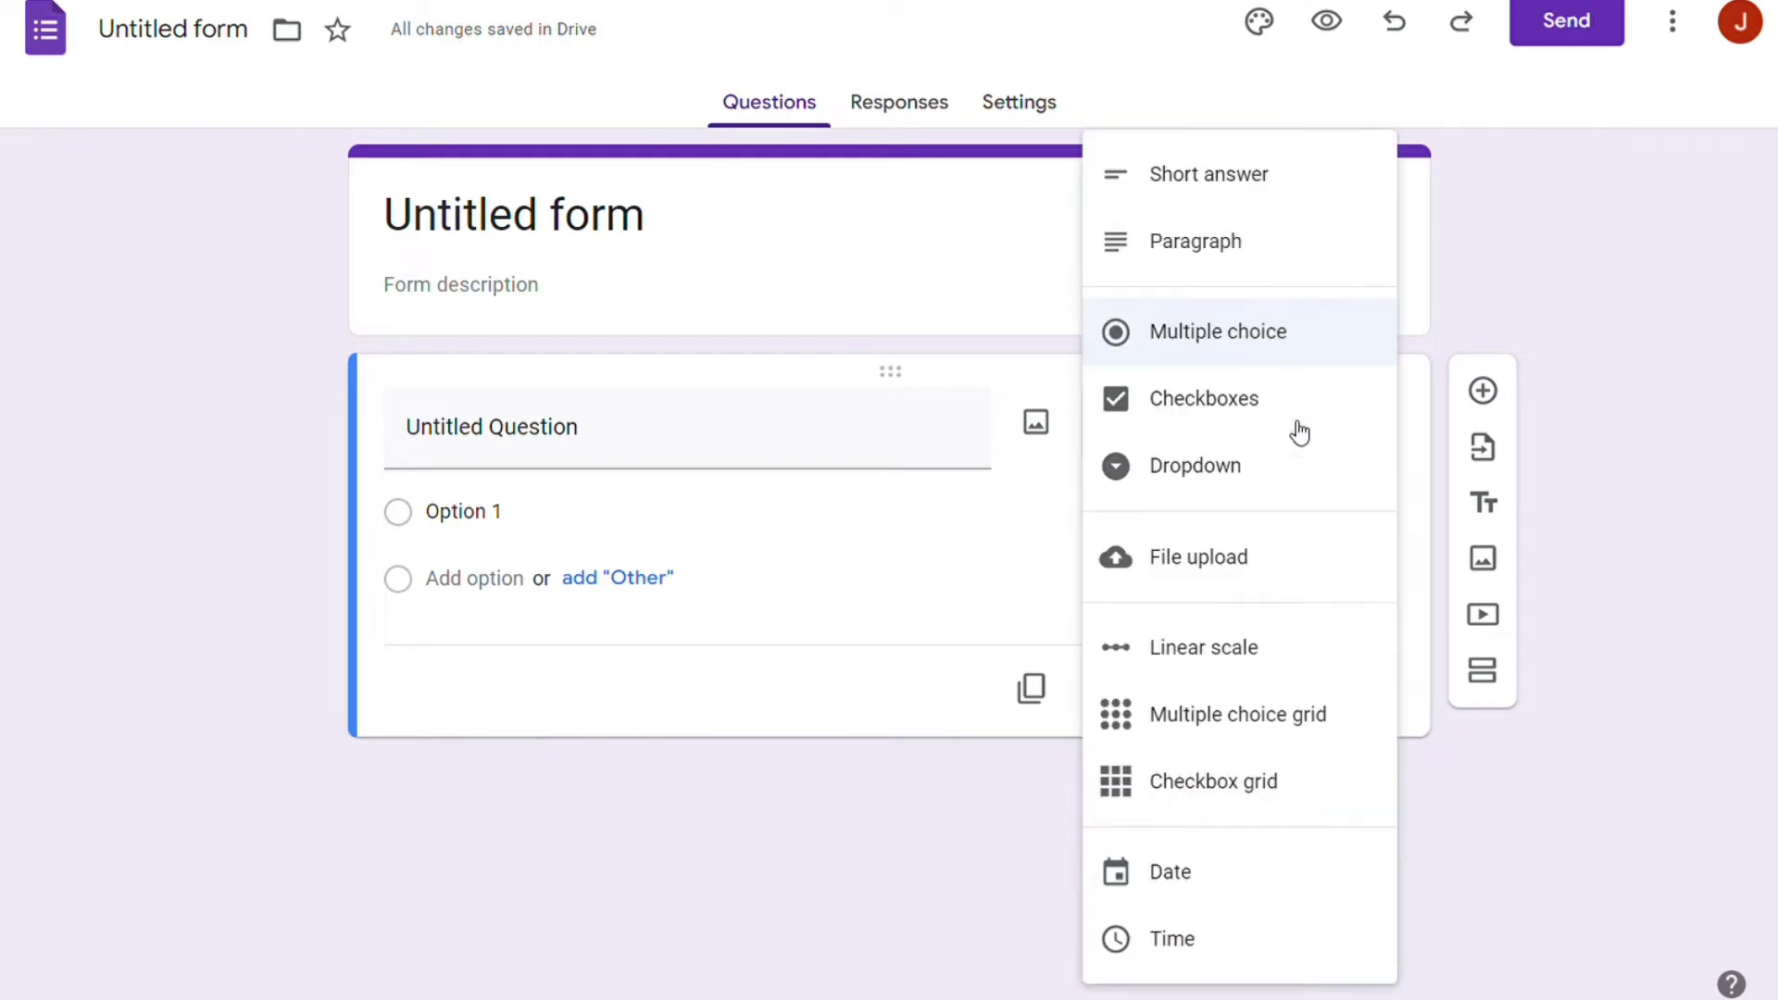
click(1292, 188)
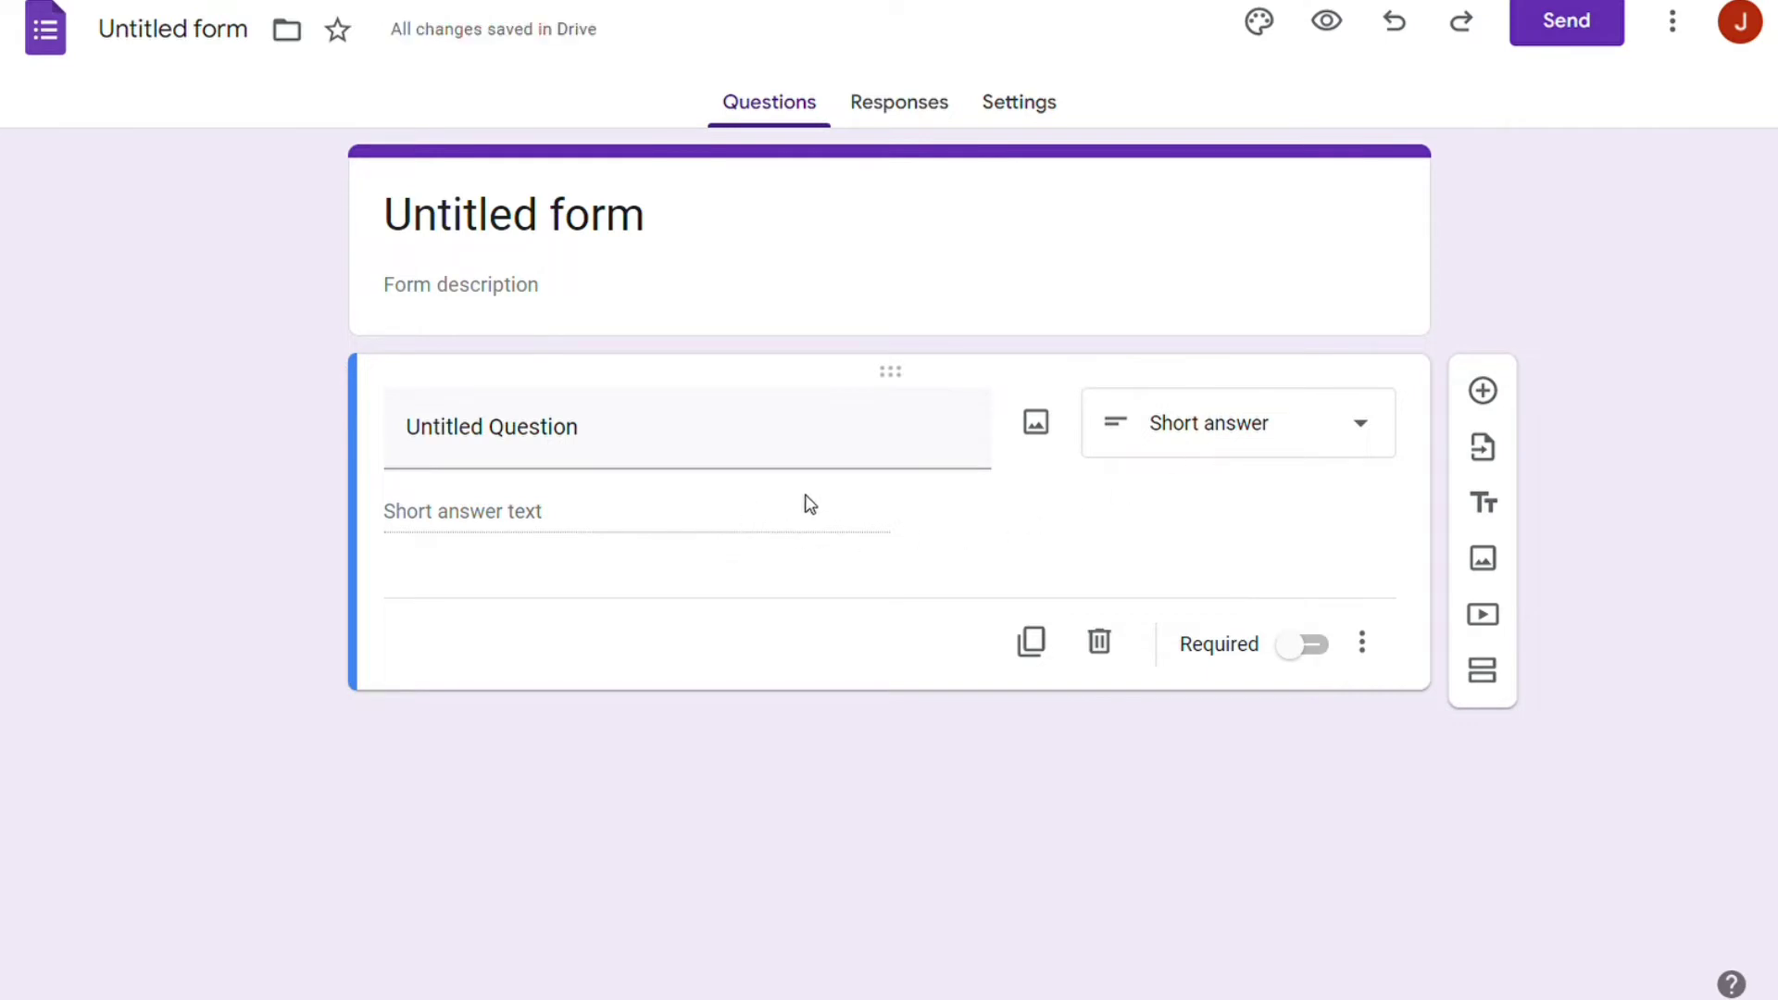
click(1343, 448)
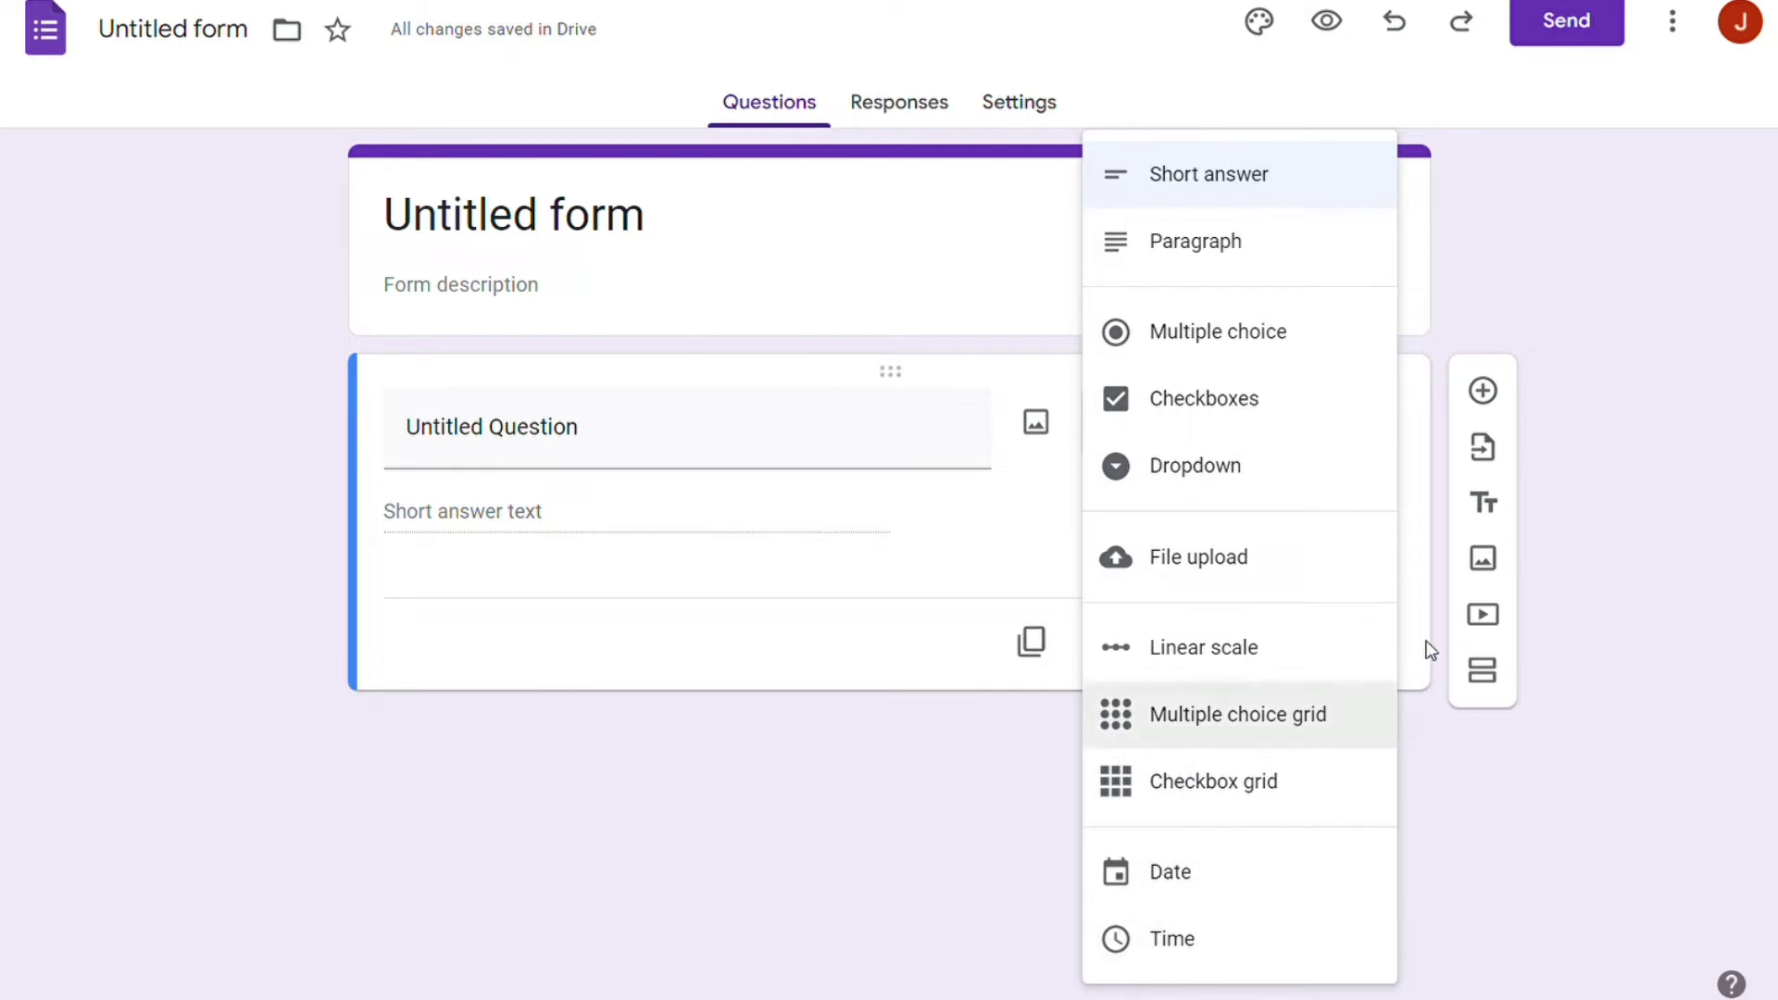
click(1472, 731)
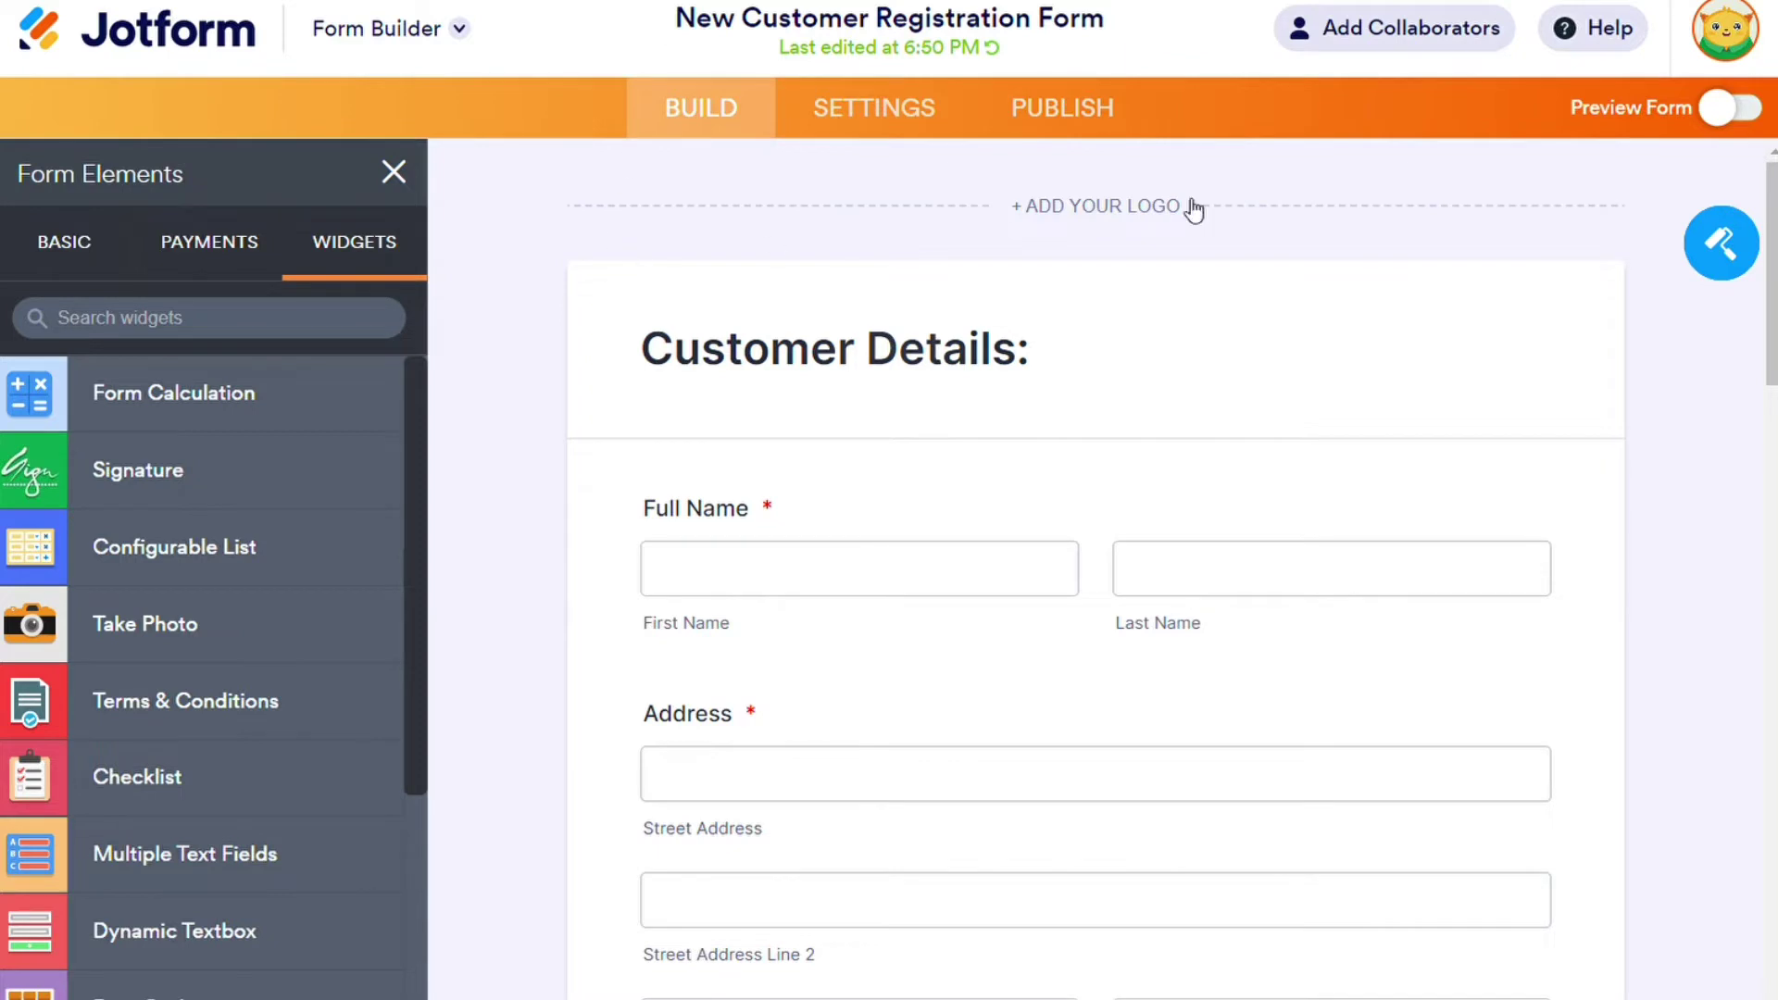
click(1700, 256)
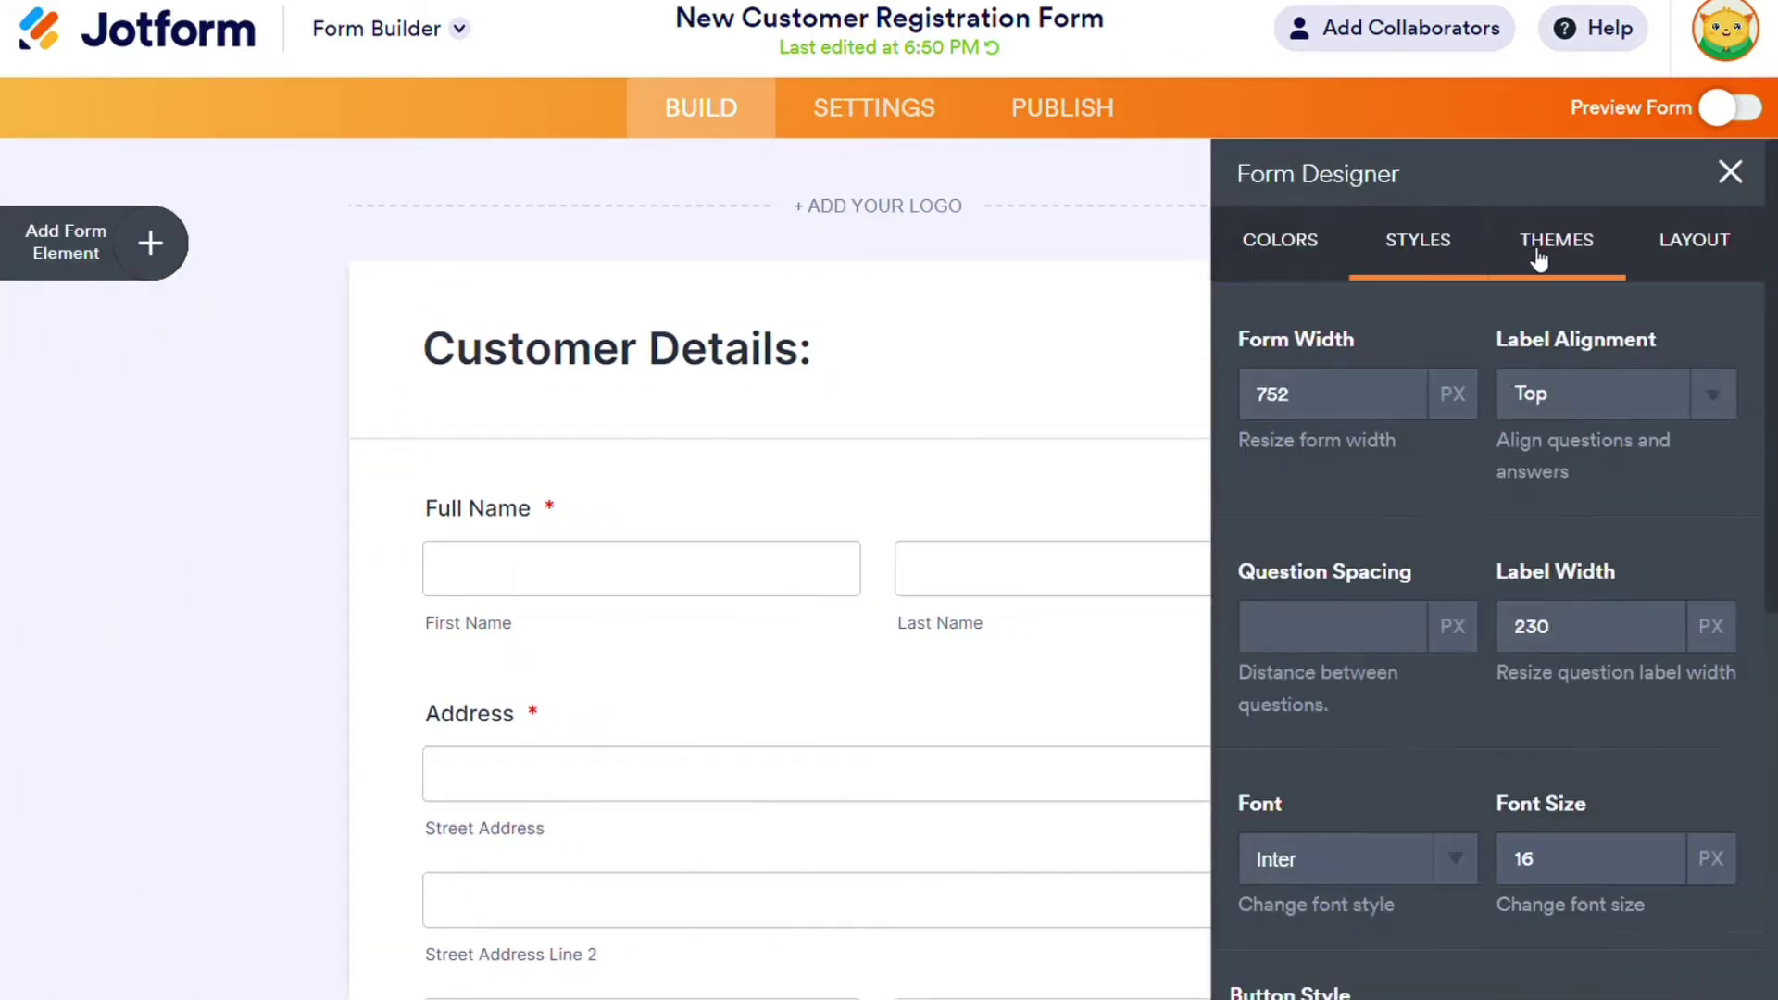
click(1534, 250)
click(1661, 257)
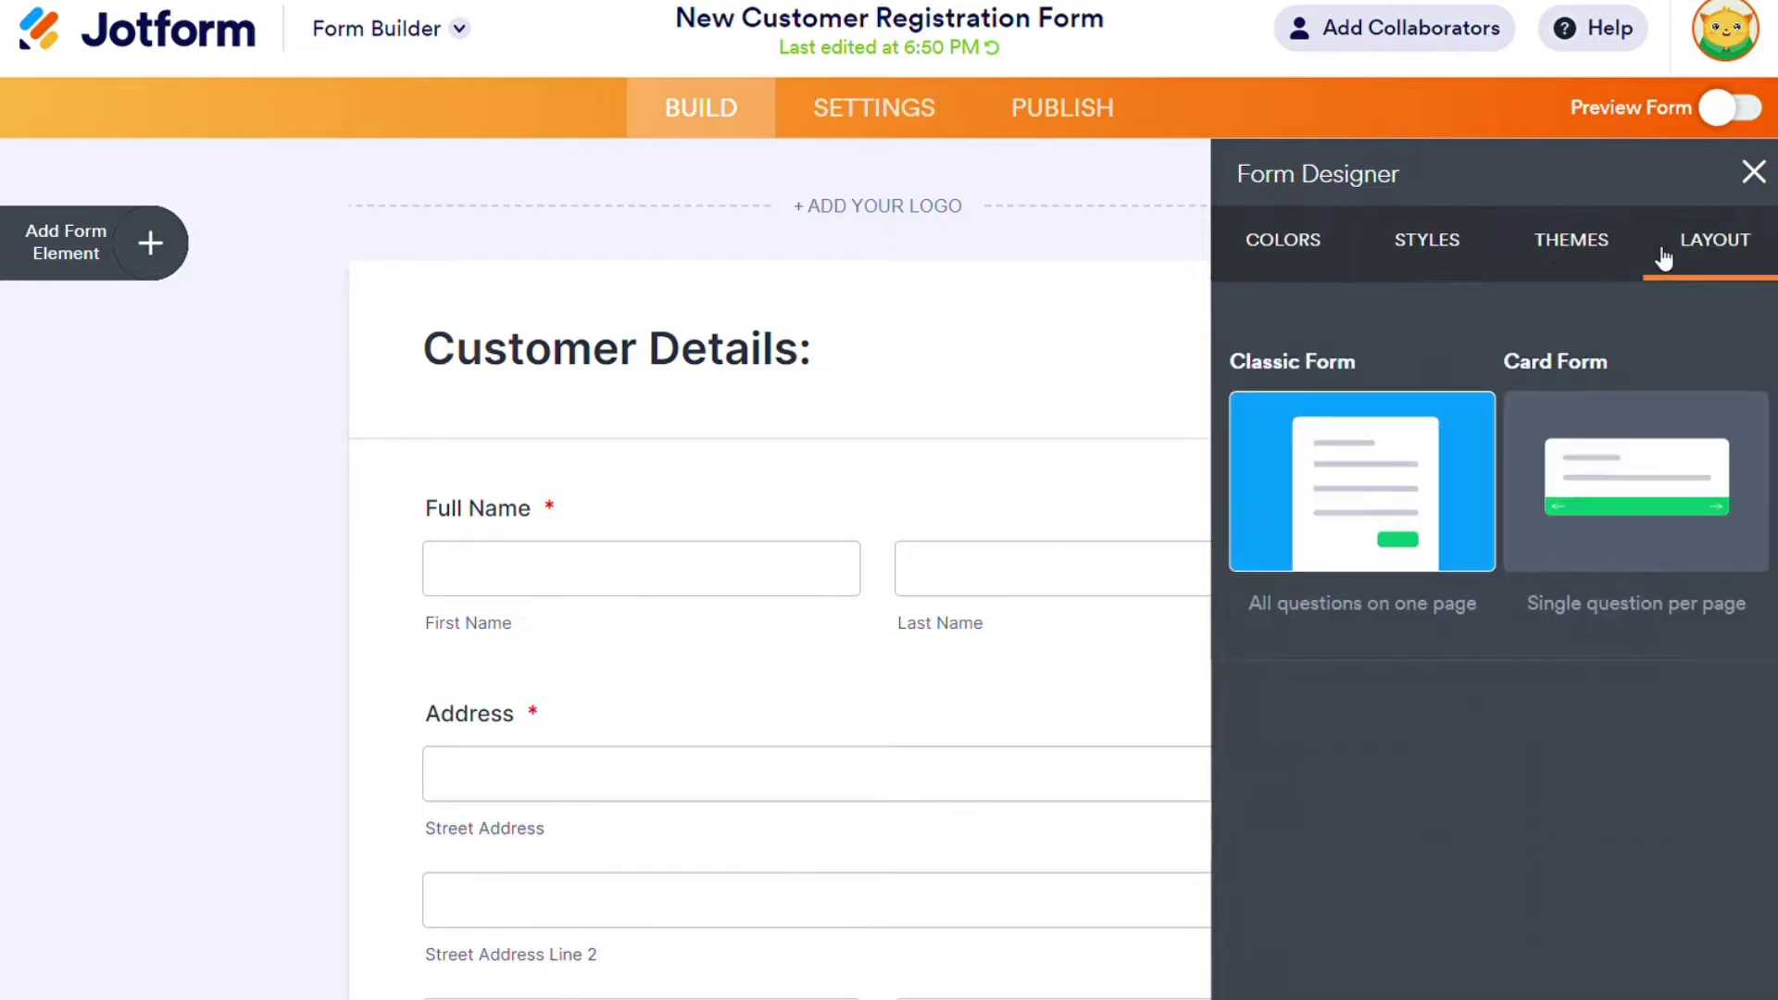
click(1754, 172)
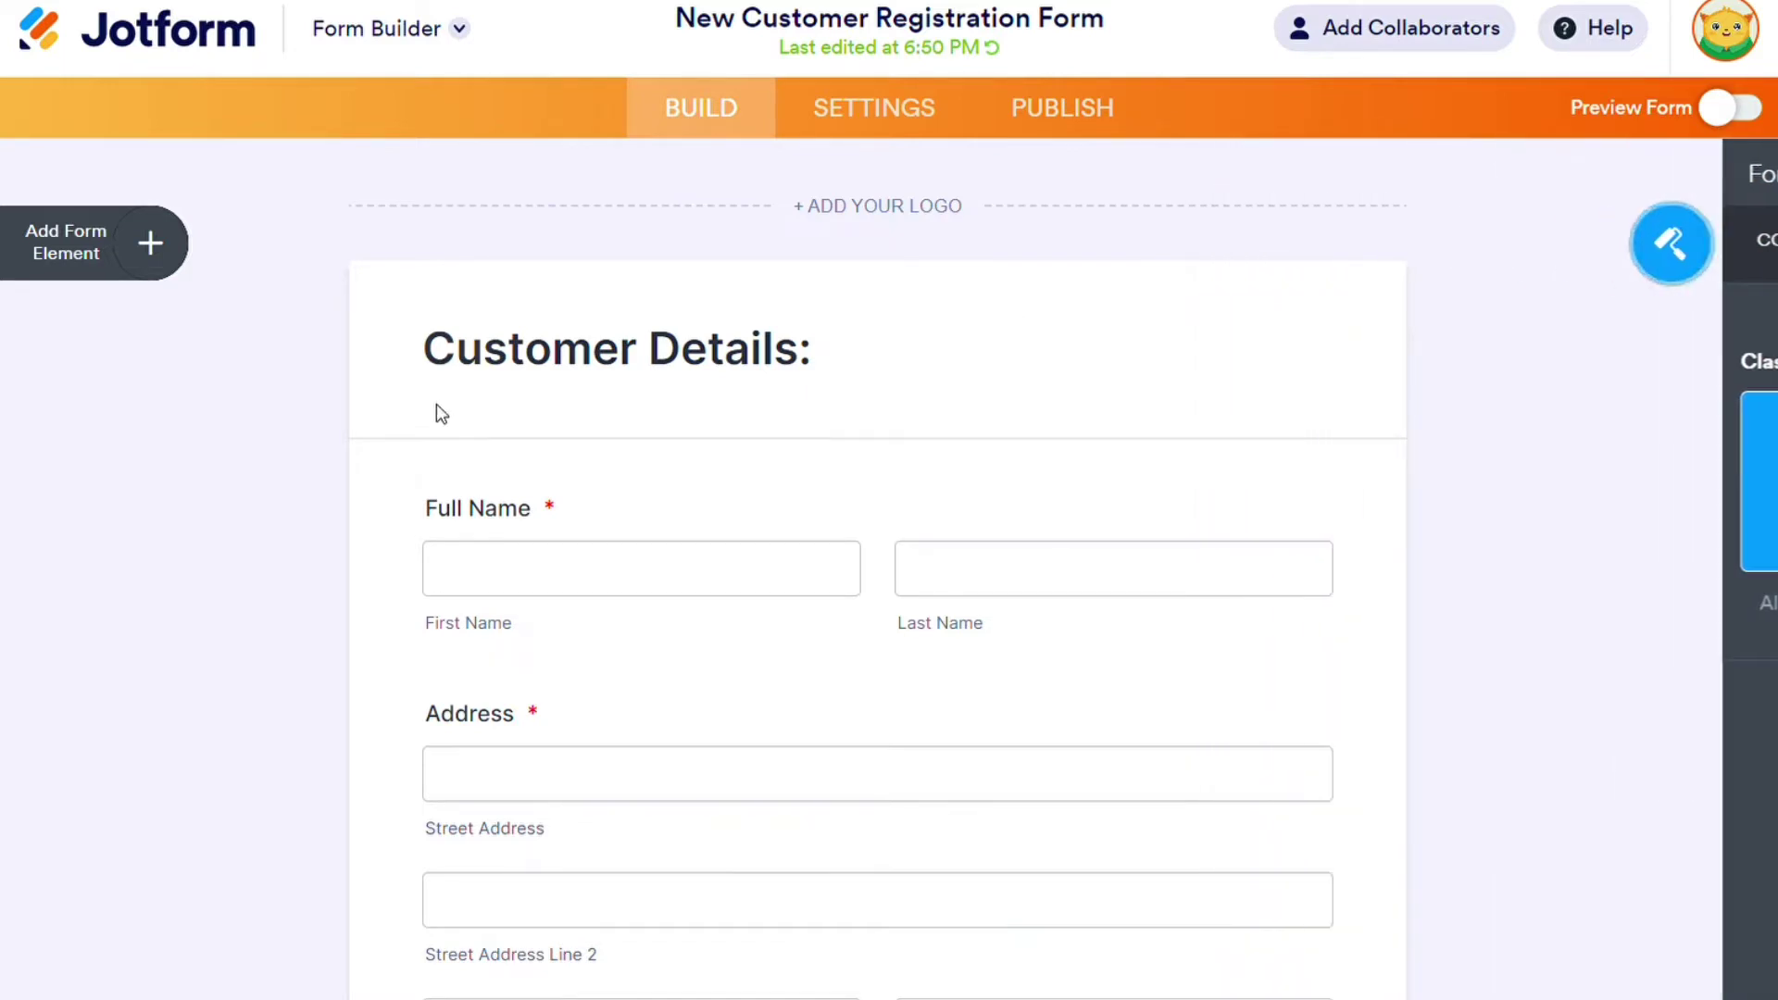
click(139, 241)
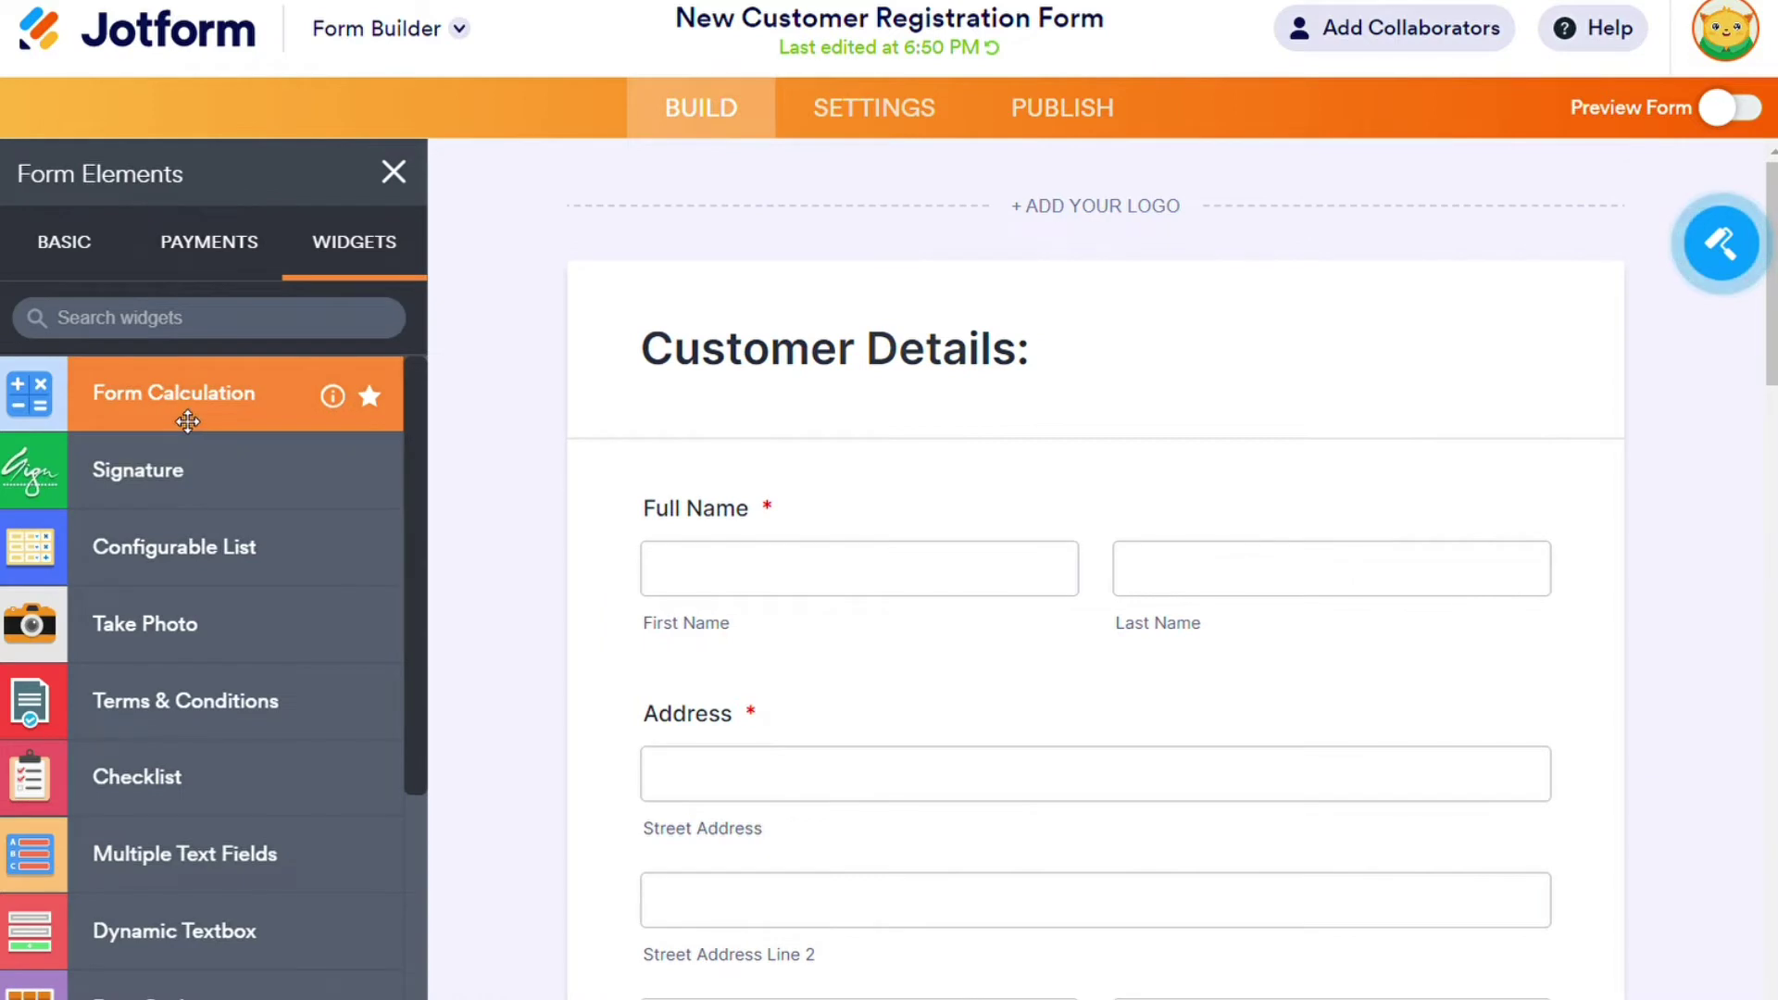
scroll(417, 538, down, 6)
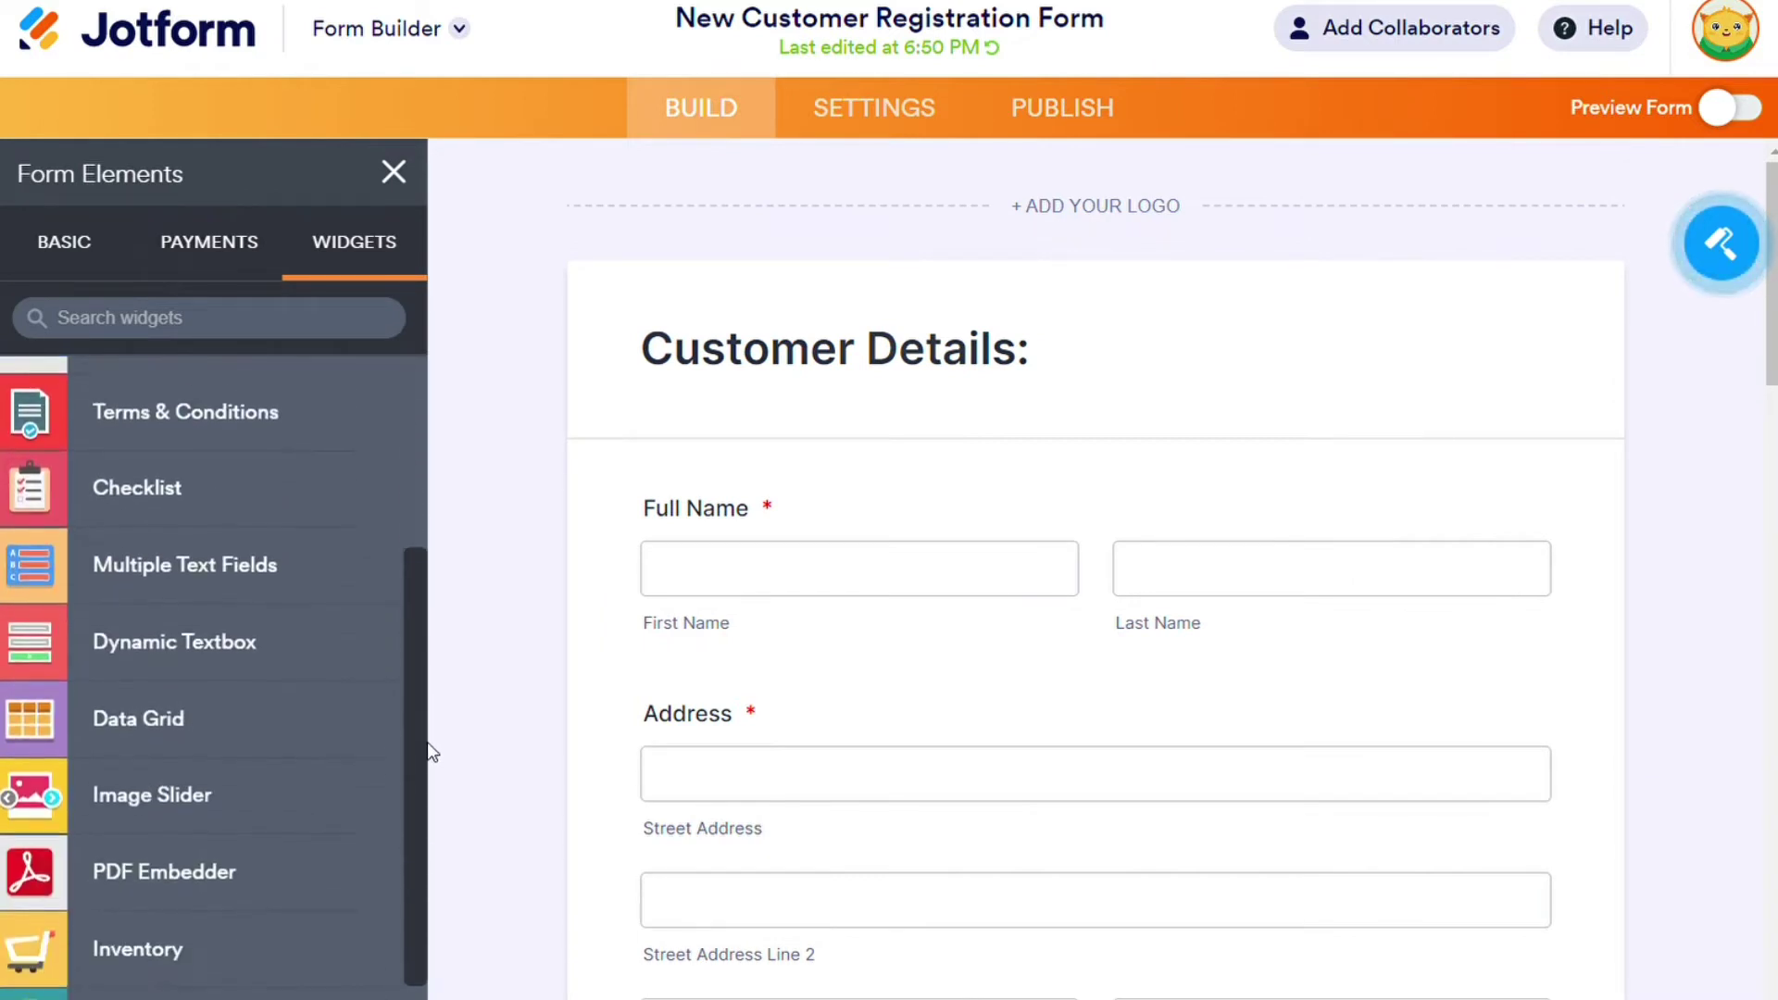
scroll(412, 842, down, 3)
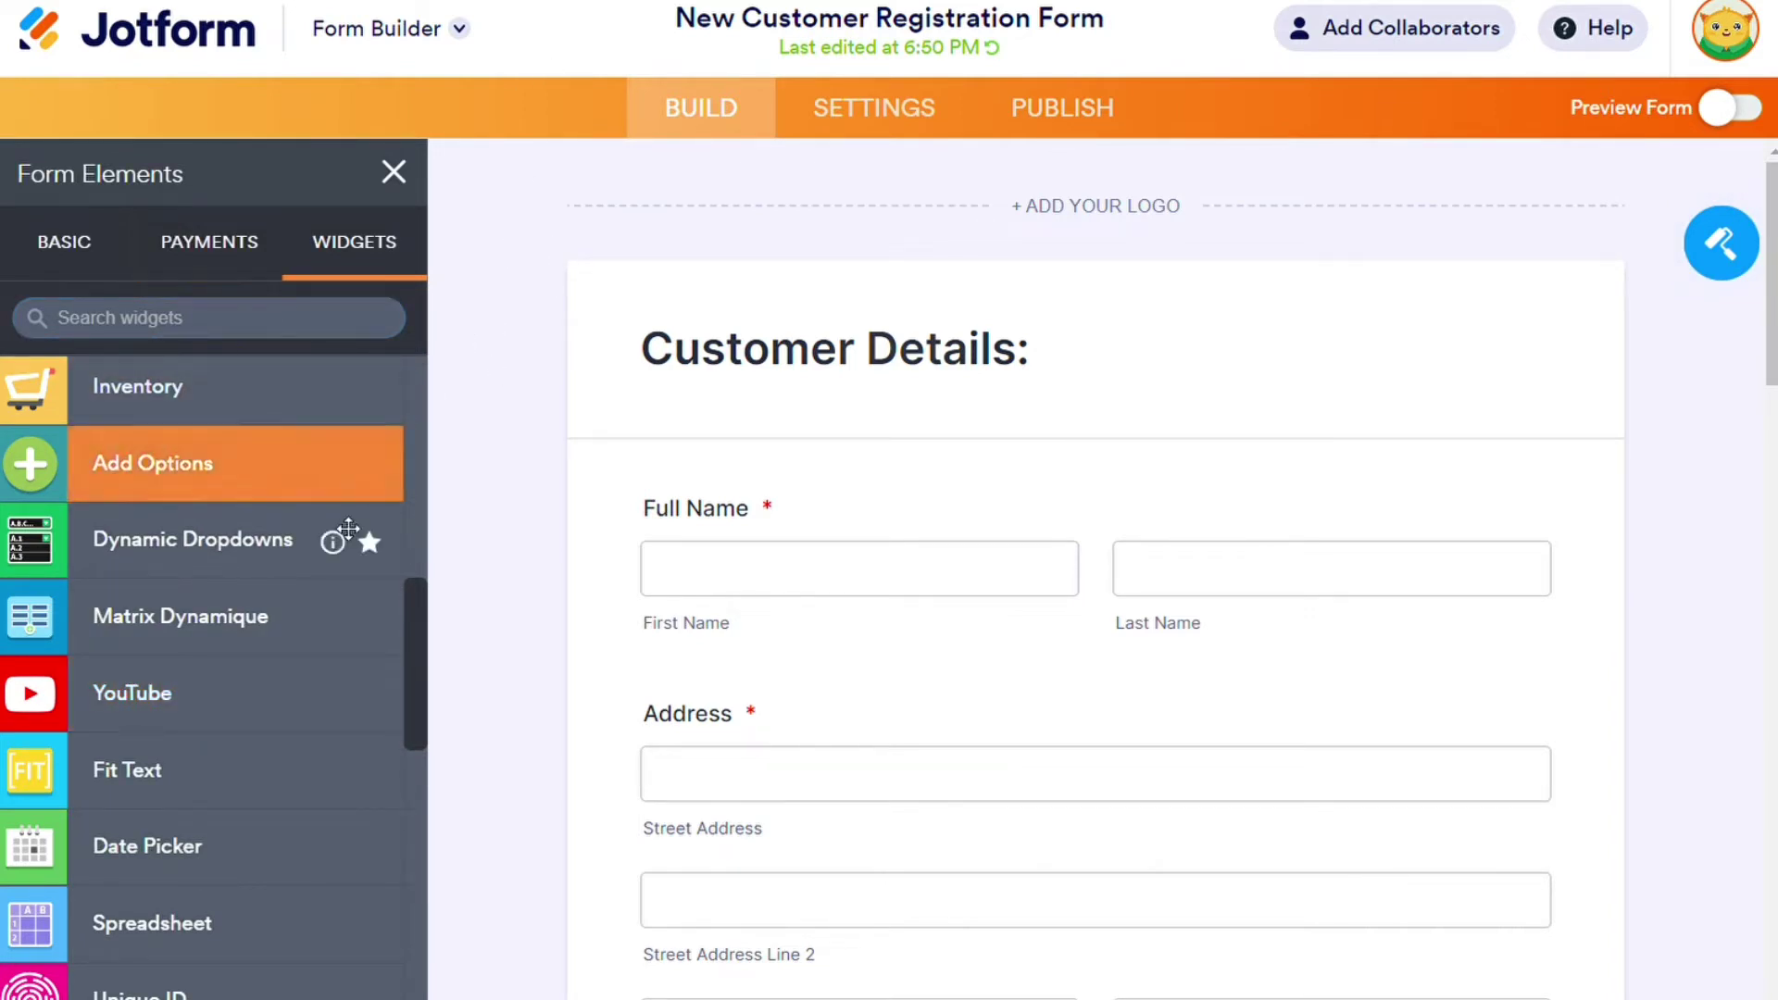
drag(231, 707, 798, 519)
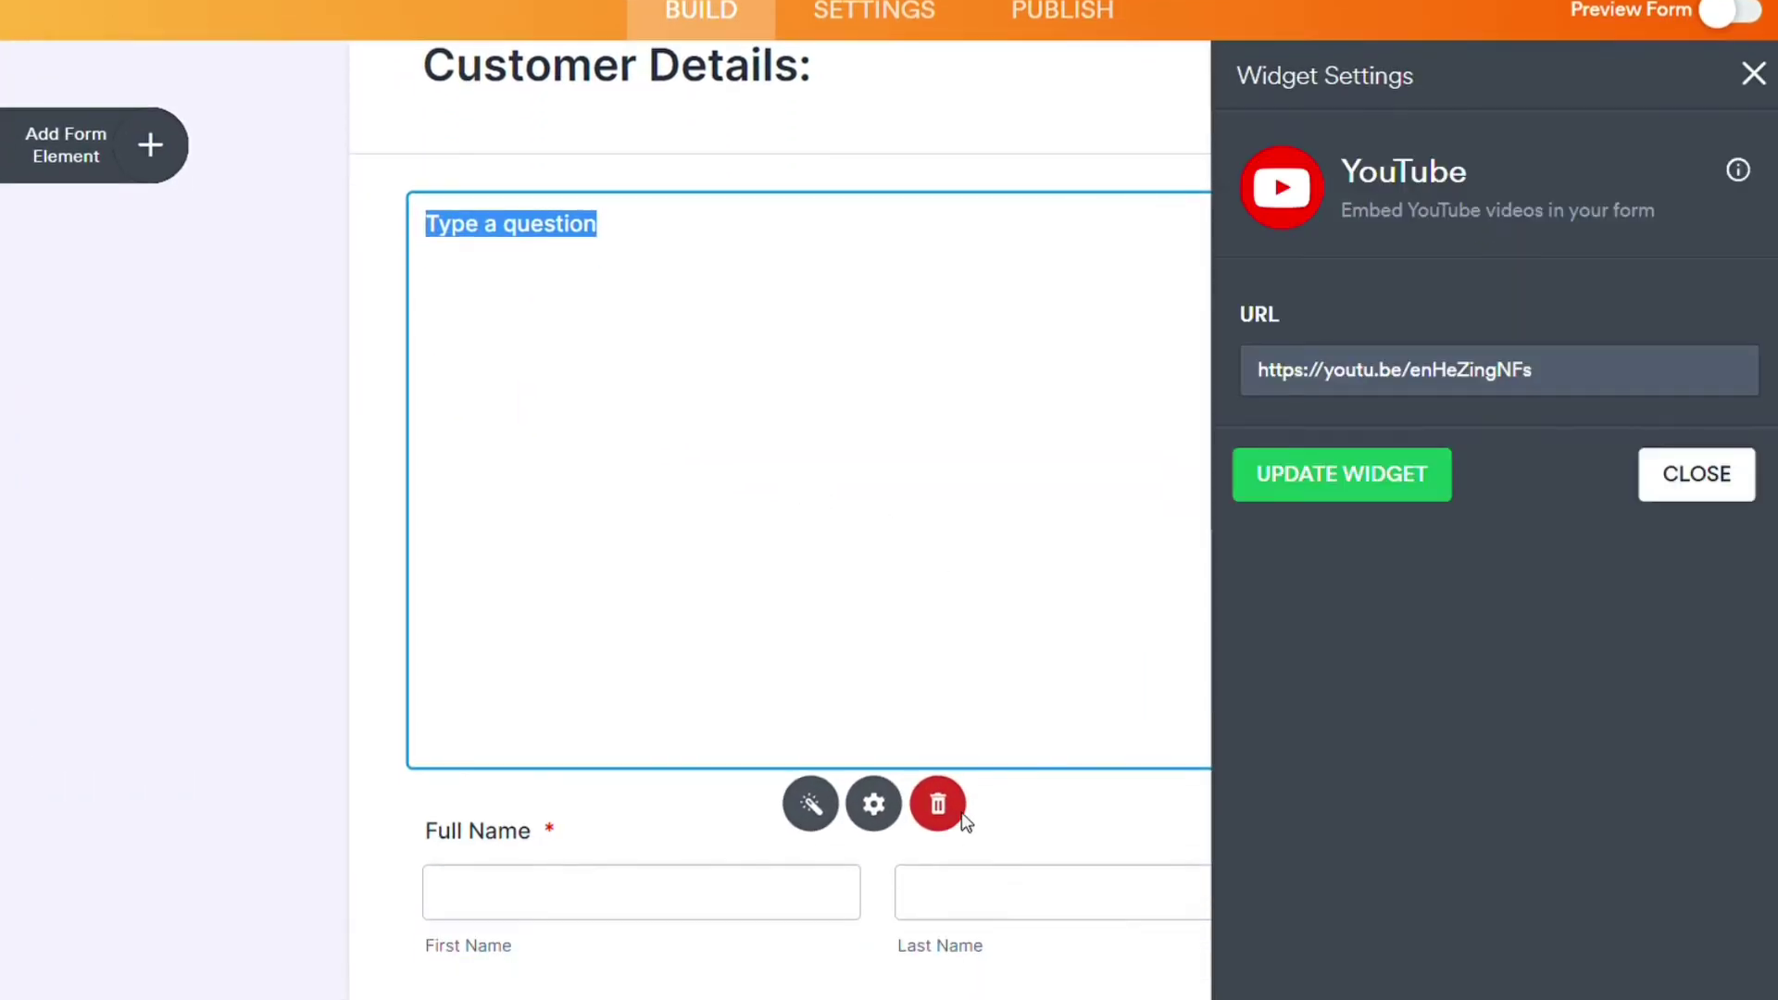
click(939, 804)
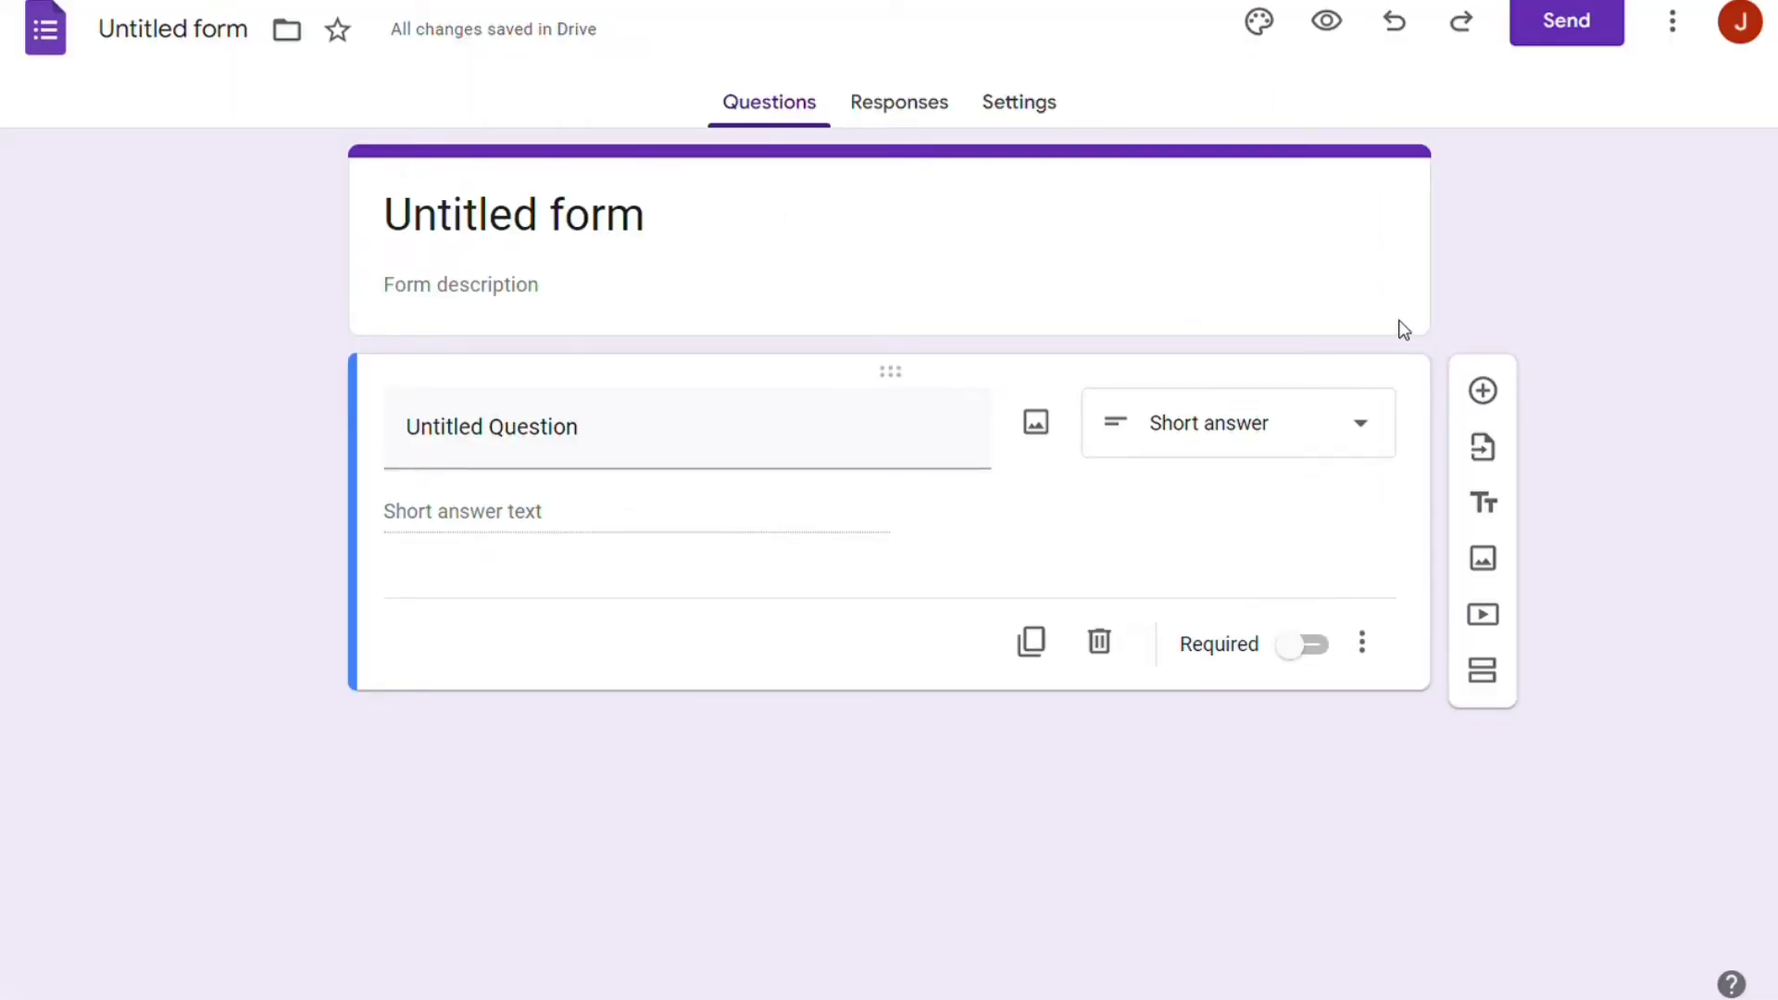
- Set the question to Multiple choice, peek at Theme settings, then check Responses and return to Questions
click(1389, 435)
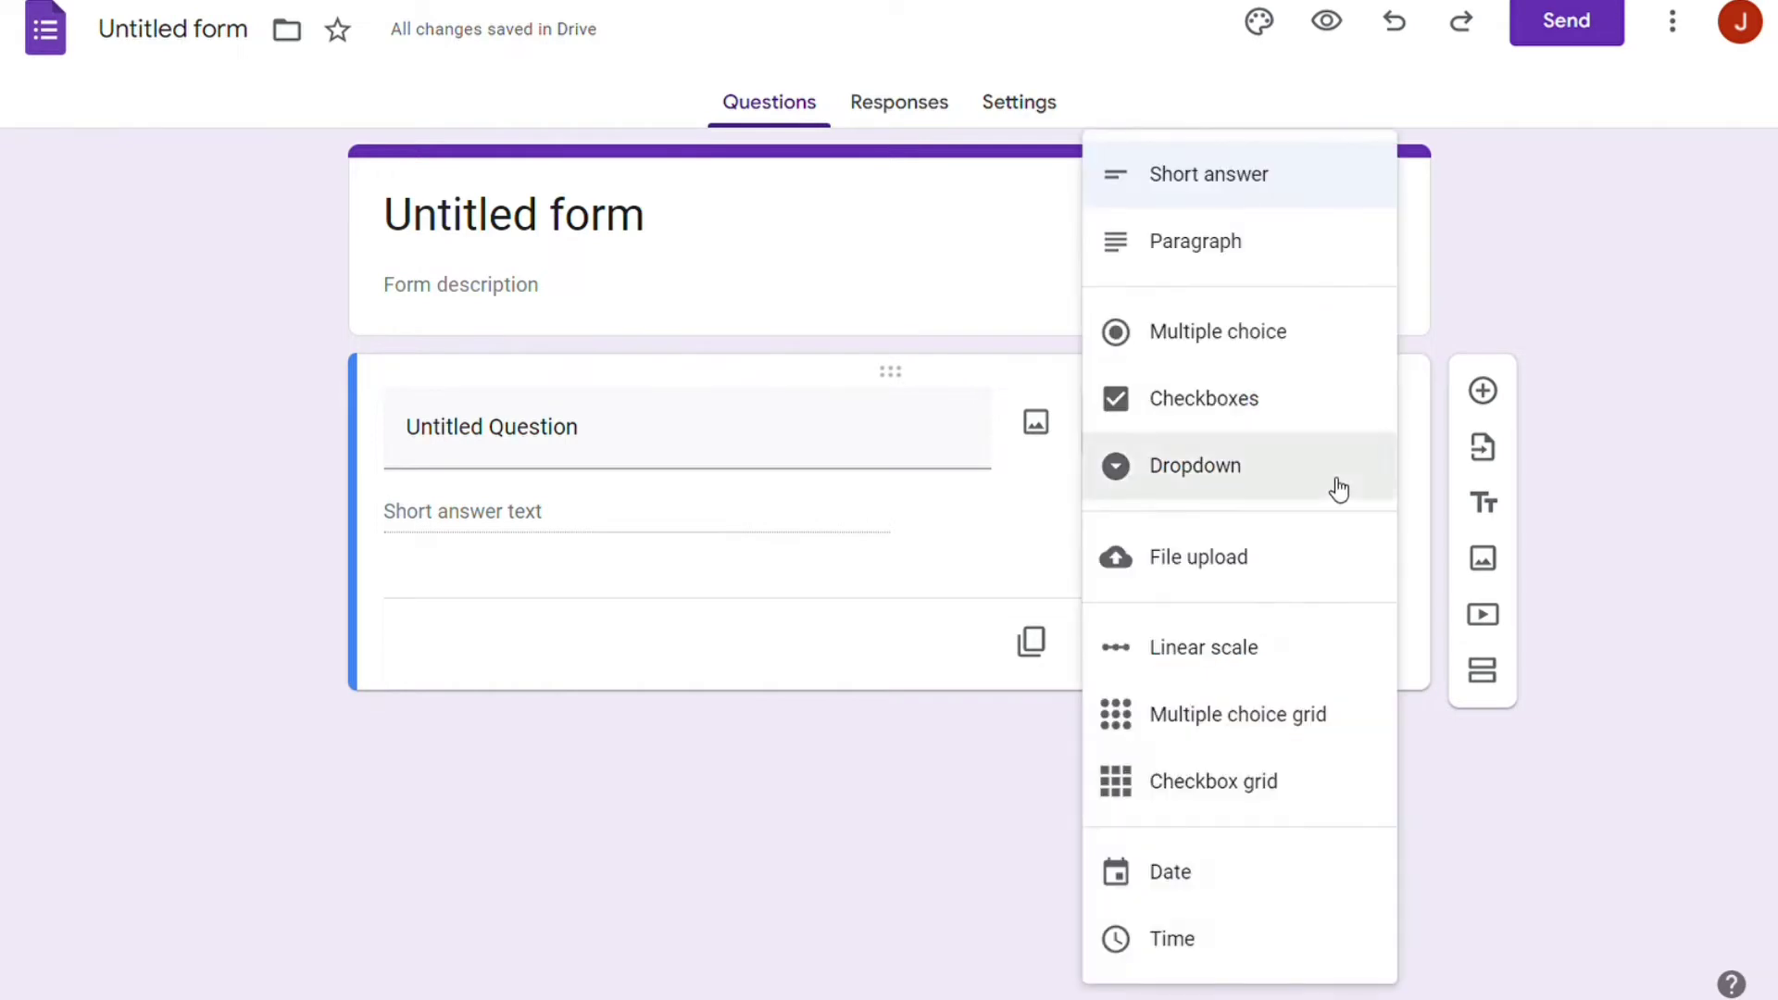
click(1245, 331)
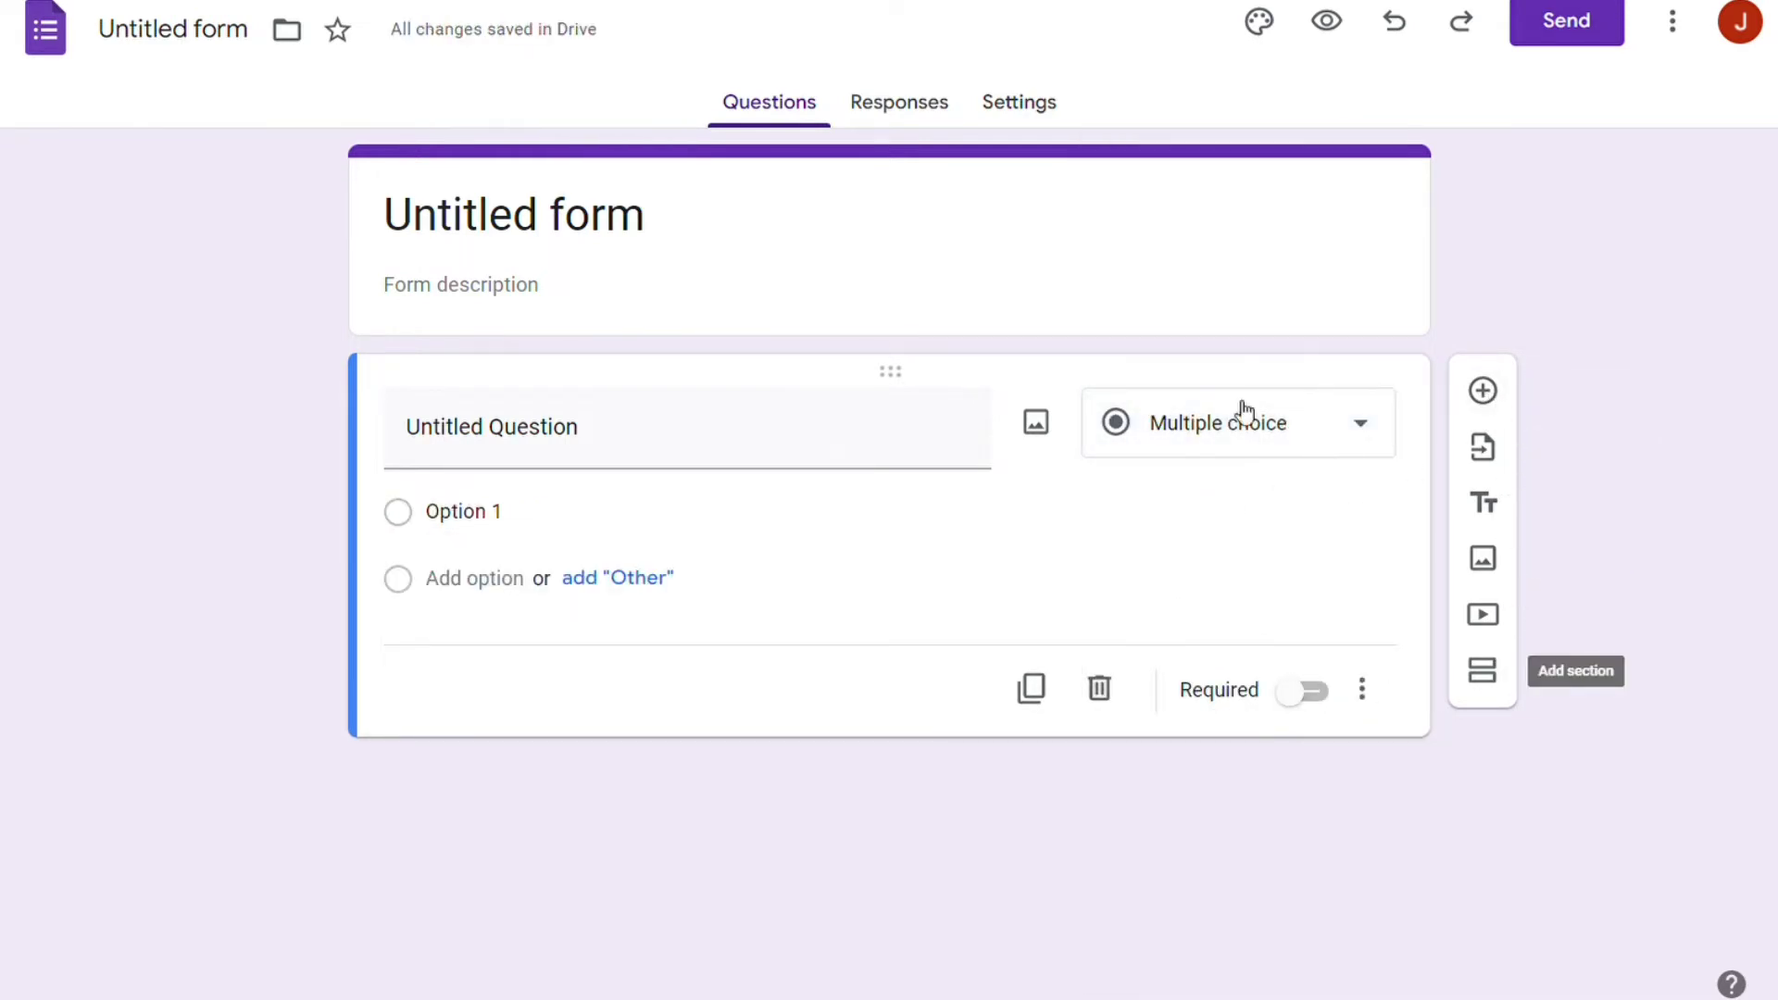
click(1260, 24)
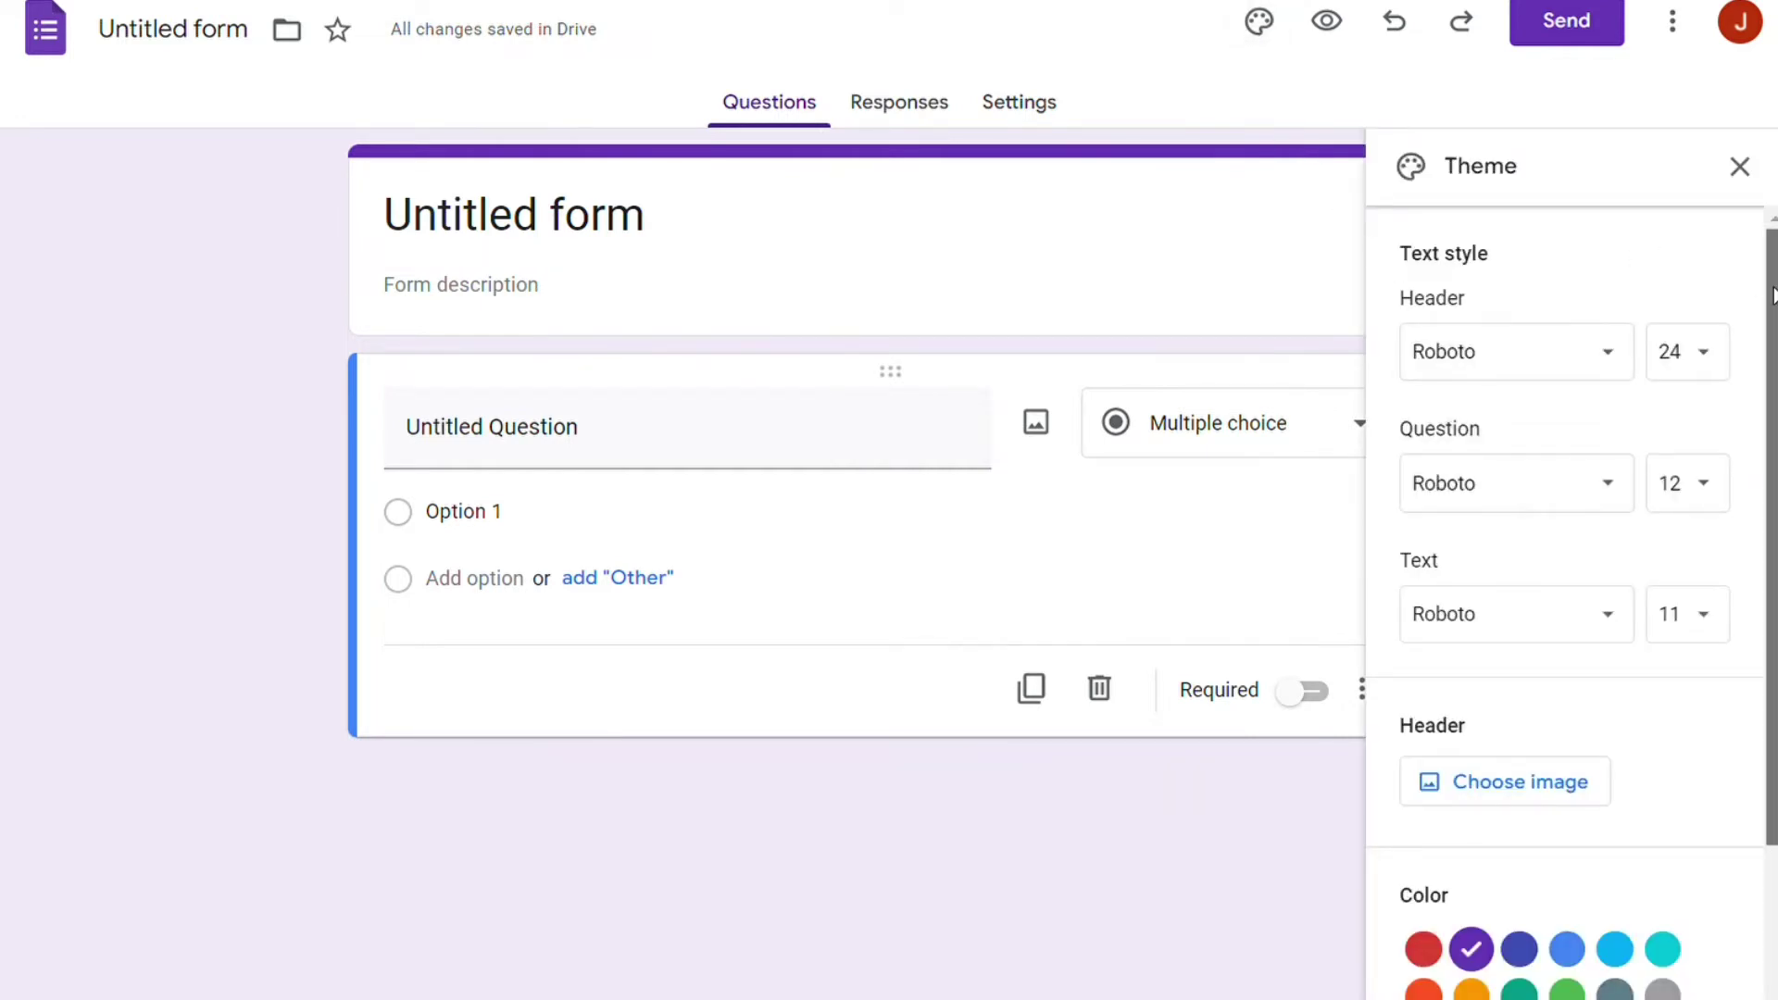
mouse_move(1770, 292)
mouse_down()
mouse_move(1767, 474)
mouse_move(1751, 294)
mouse_up()
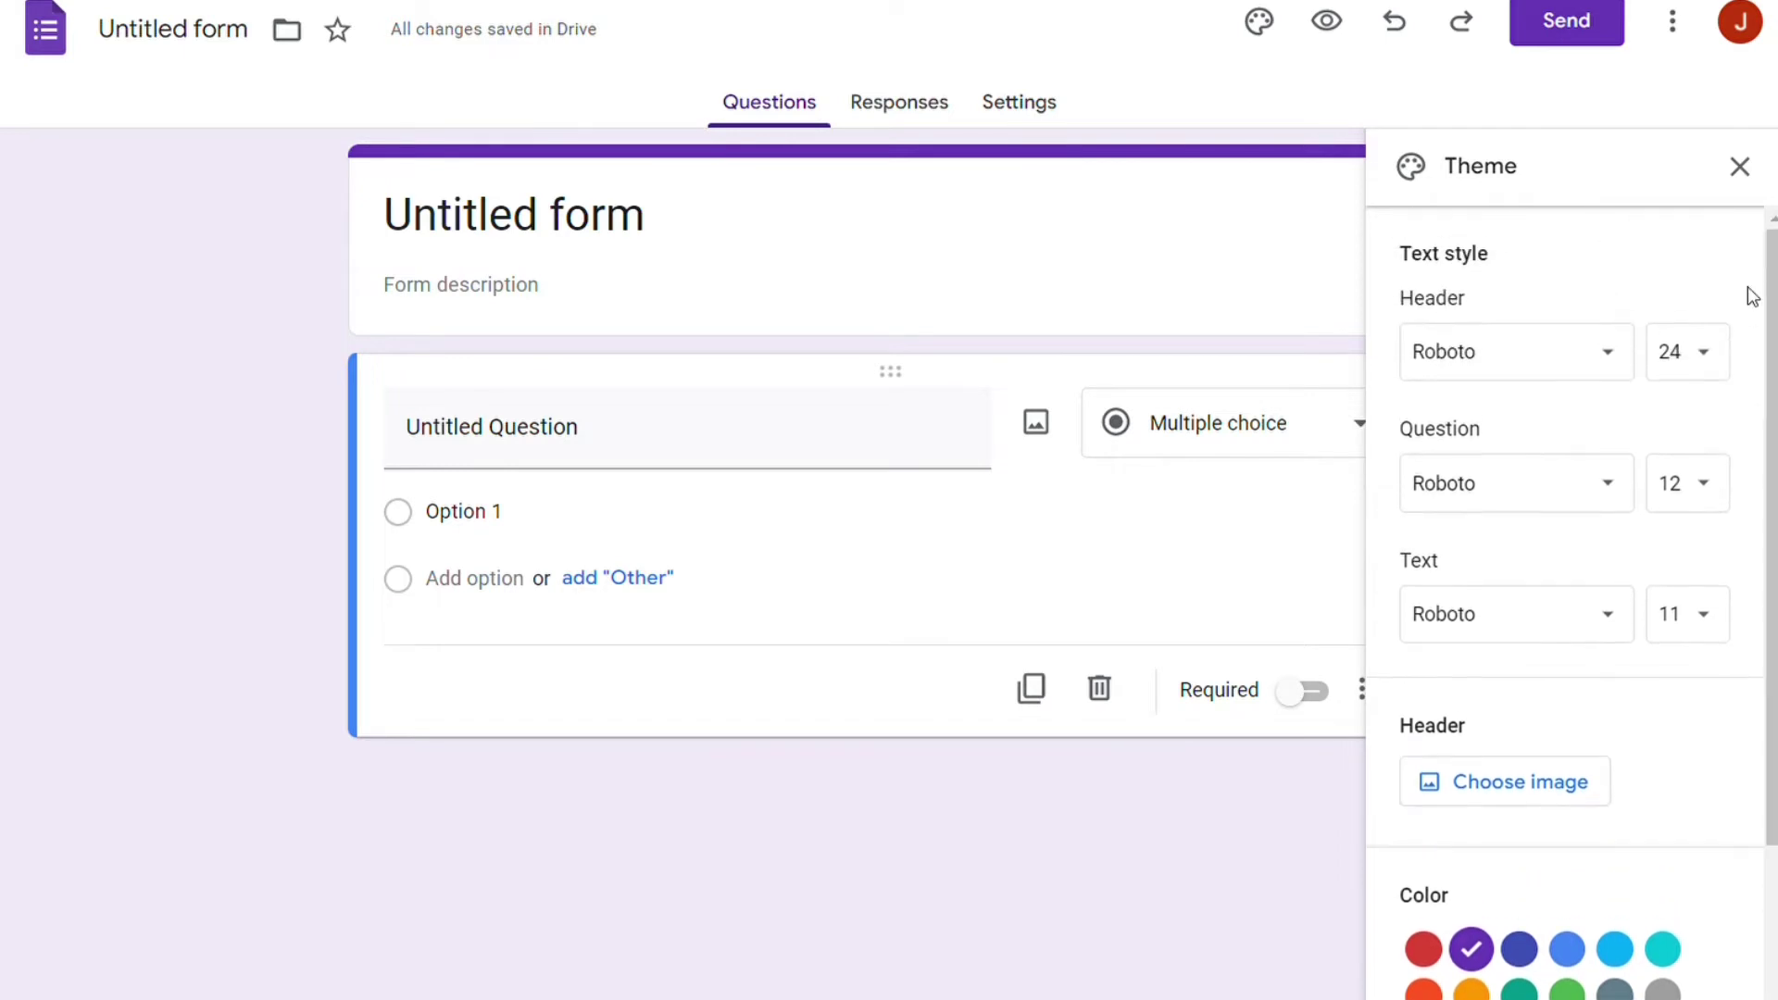
click(1741, 169)
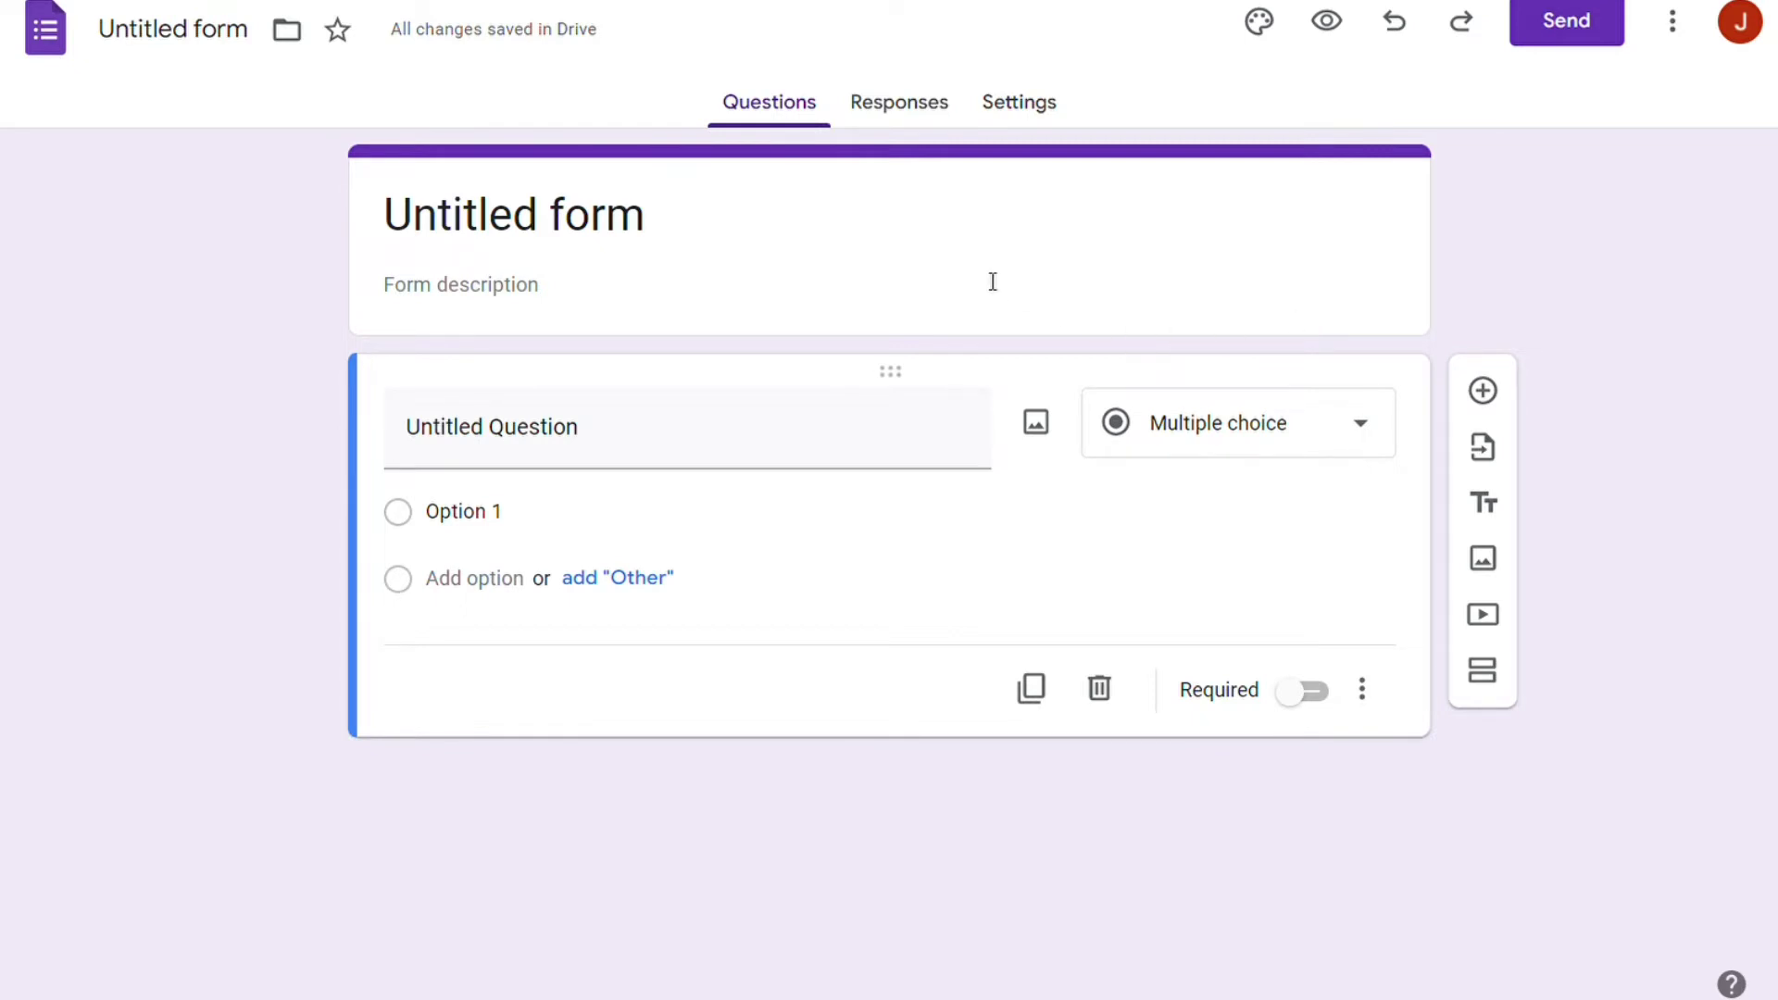
click(905, 115)
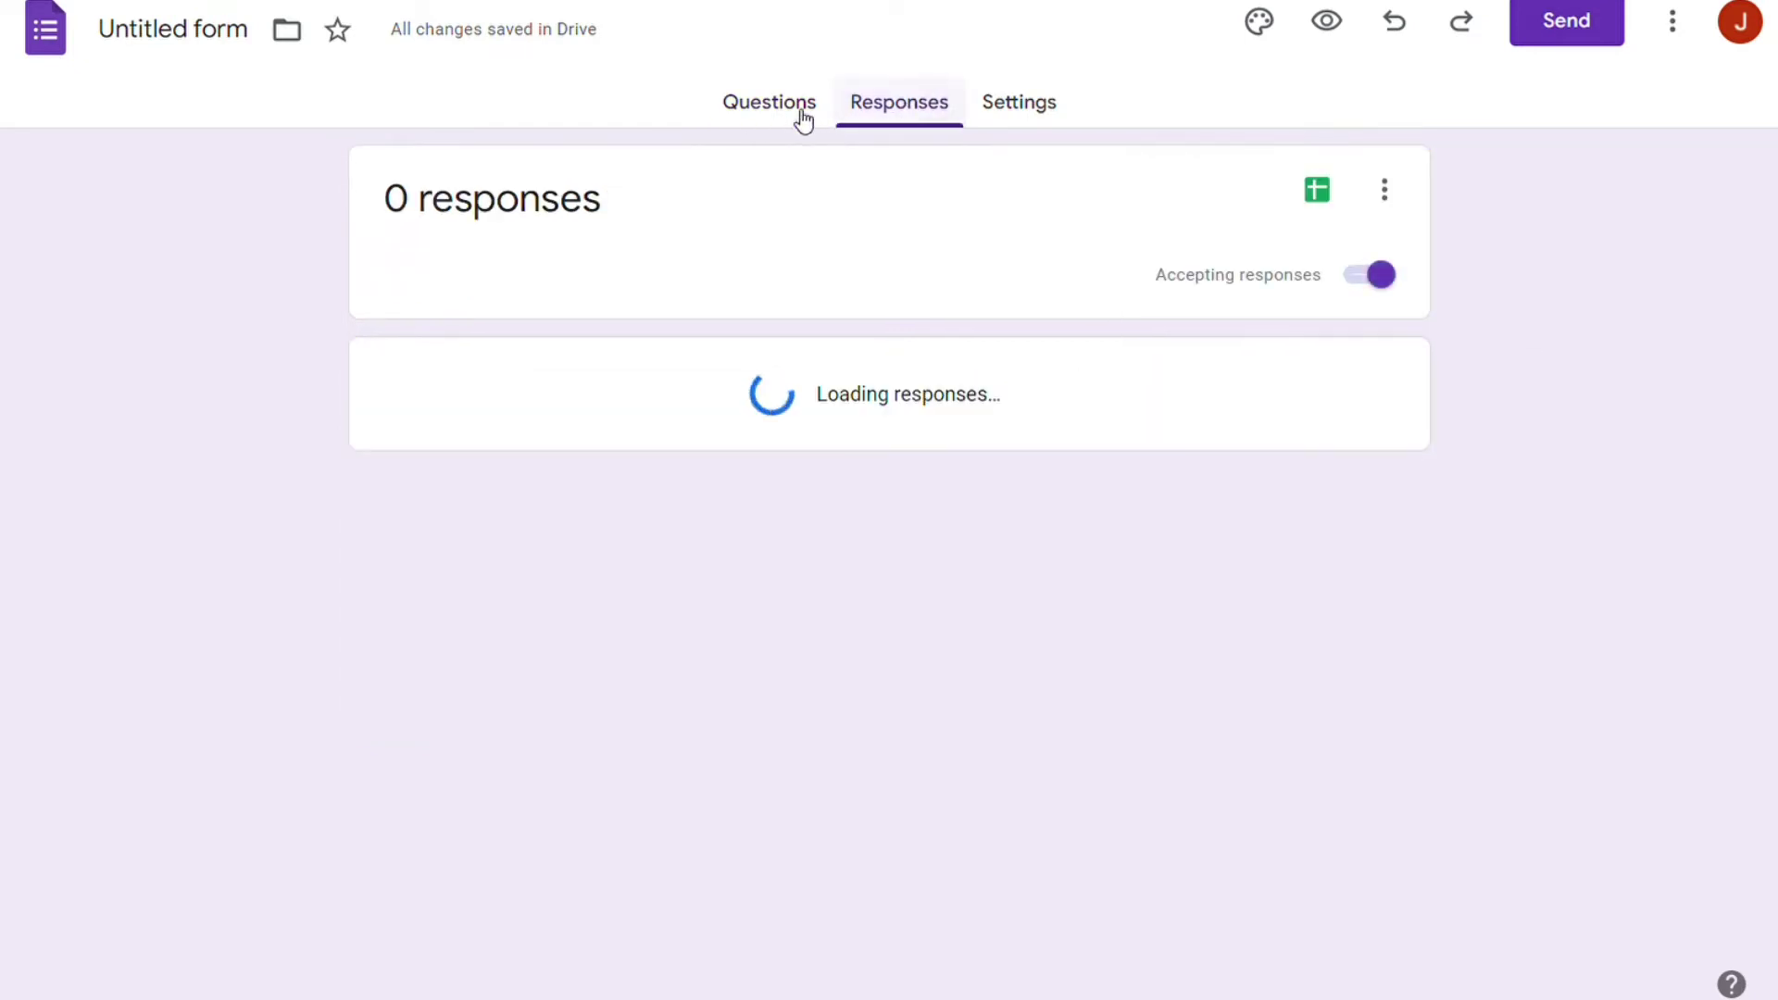
click(773, 110)
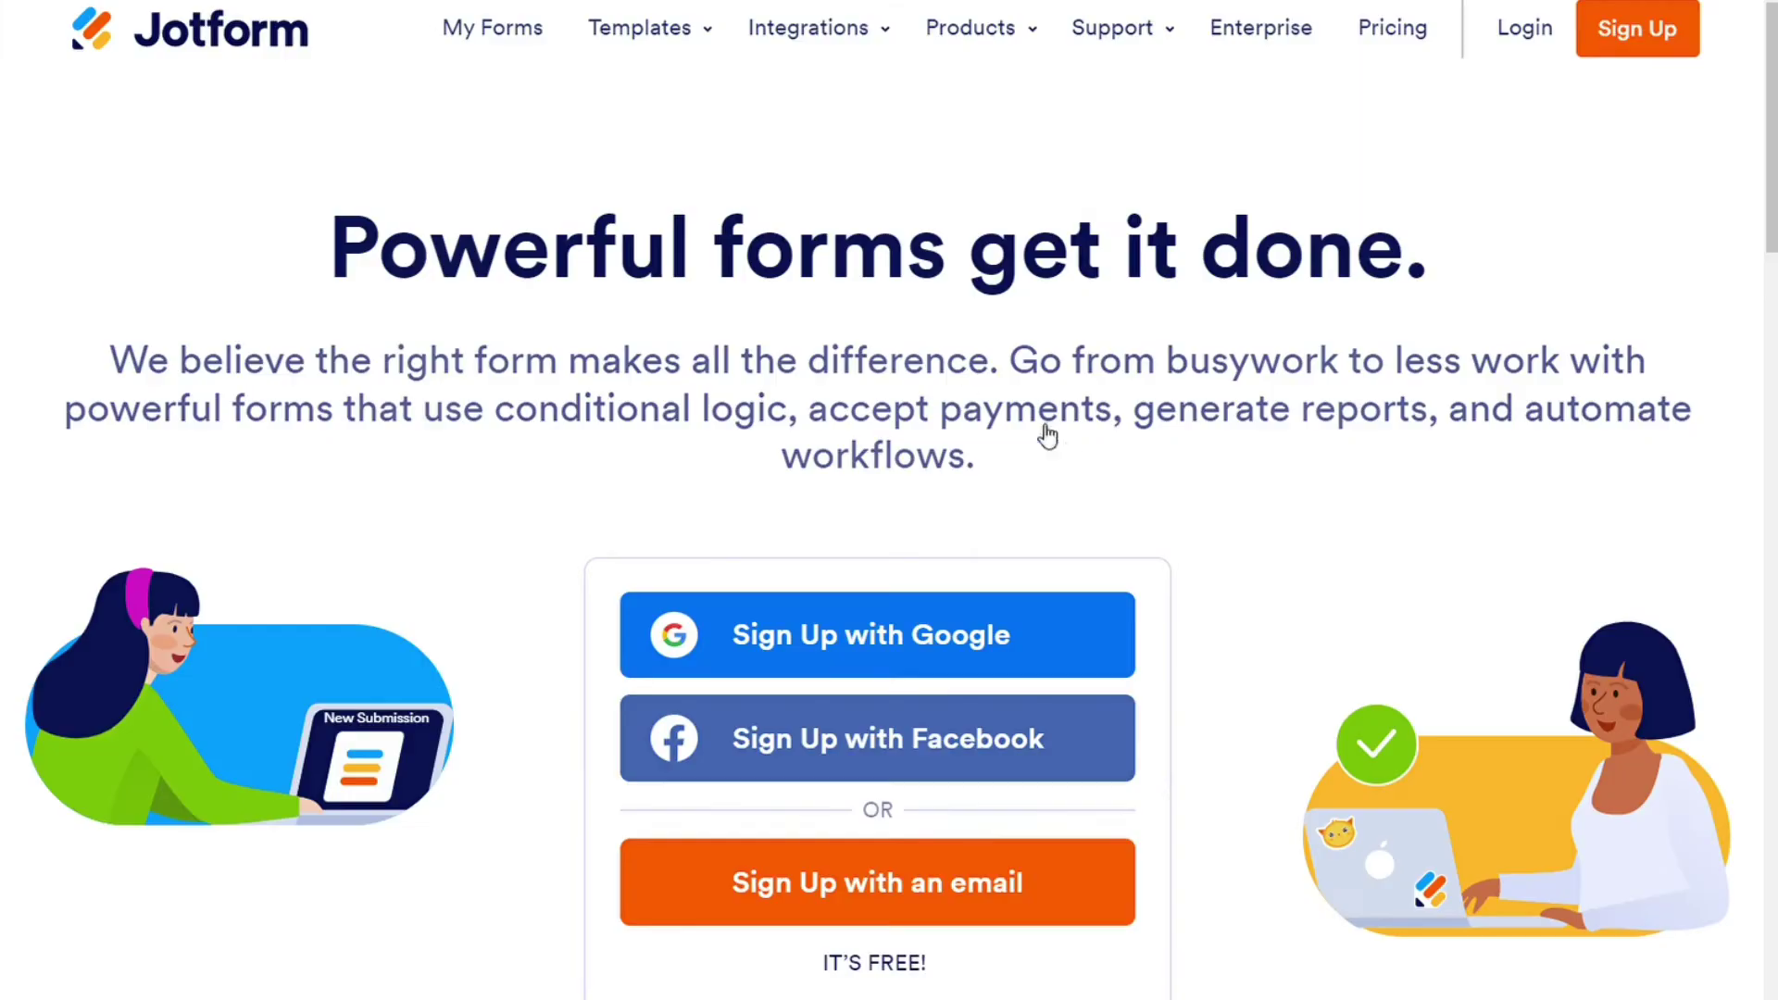
- Scroll the Jotform page down to the footer and back up
drag(1776, 257, 1716, 890)
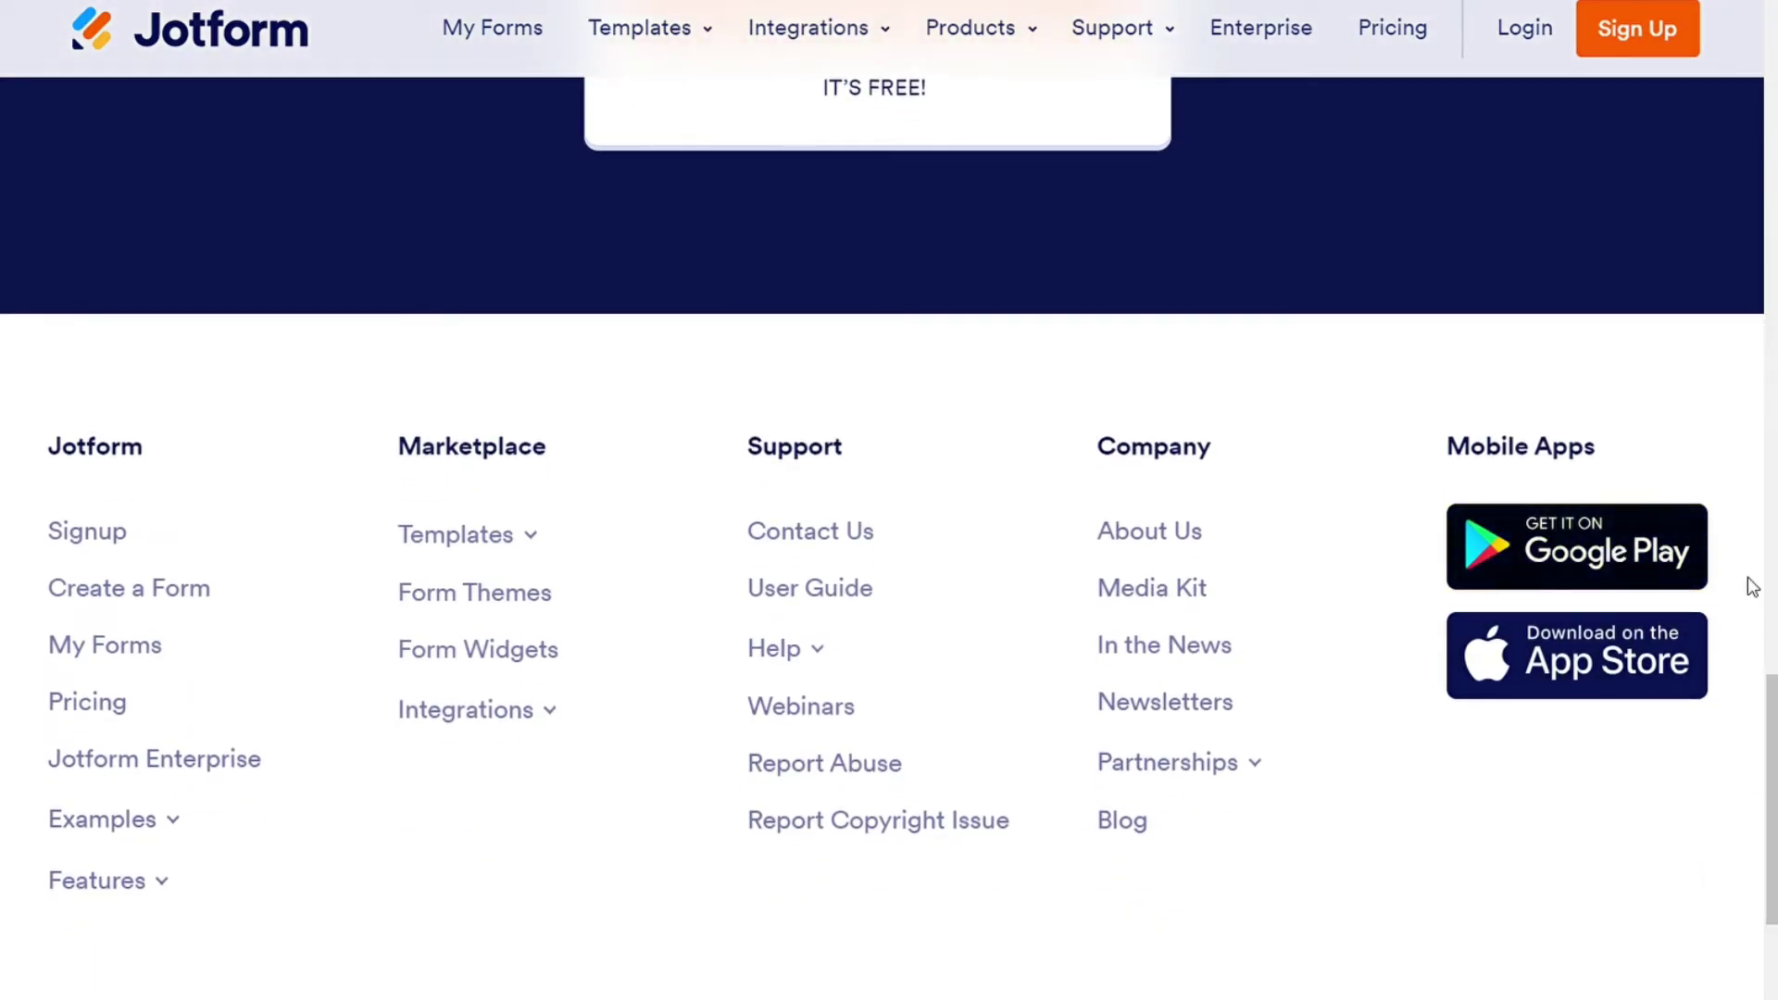
drag(1773, 704, 1749, 120)
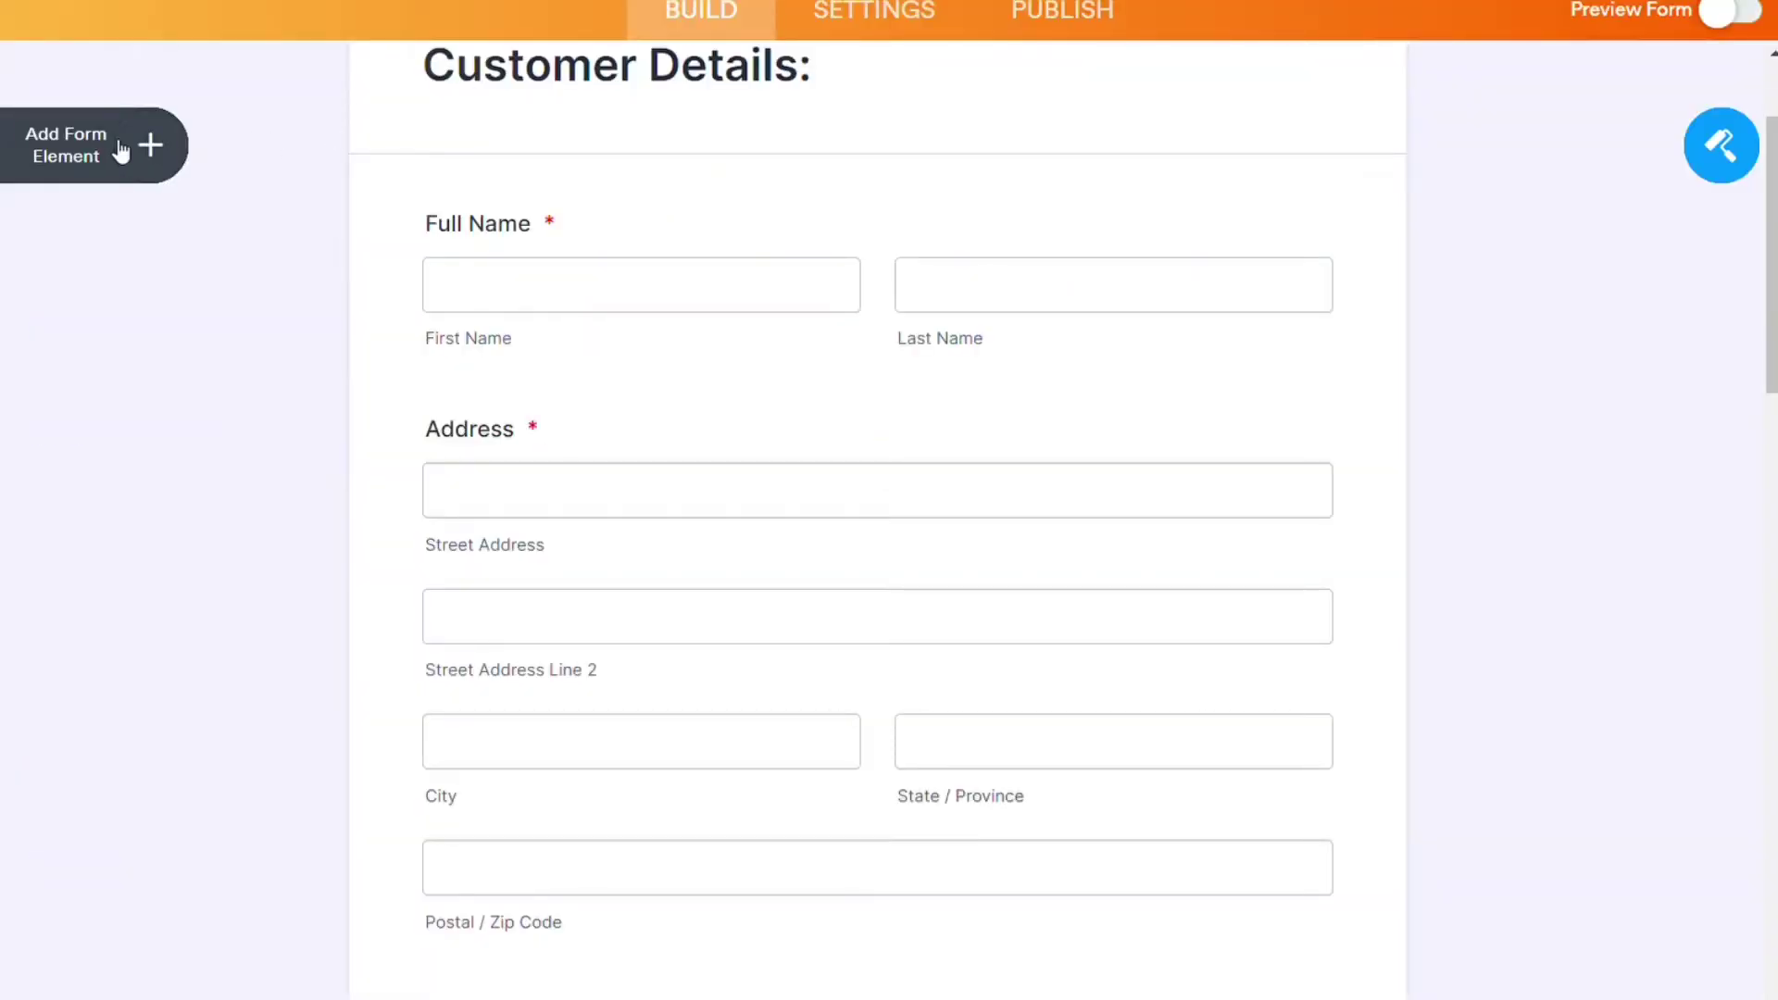
- Add a Square payment block to the form's top, delete it, and open Settings
click(121, 151)
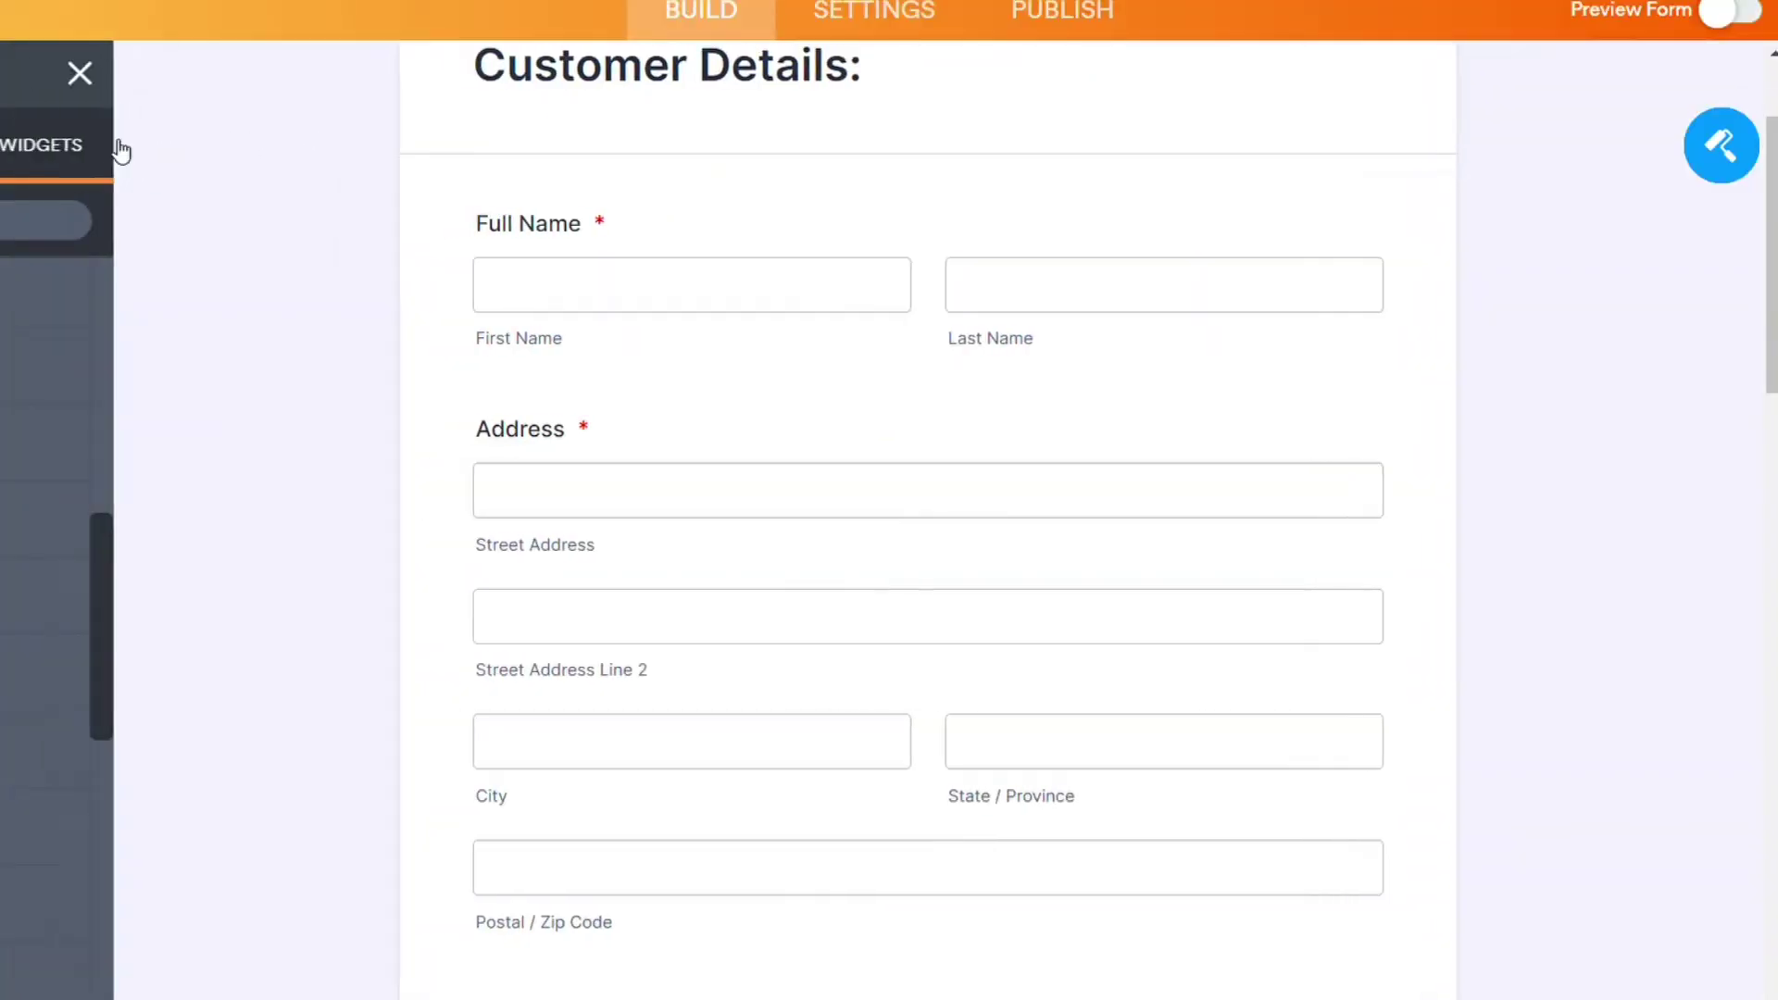
click(186, 162)
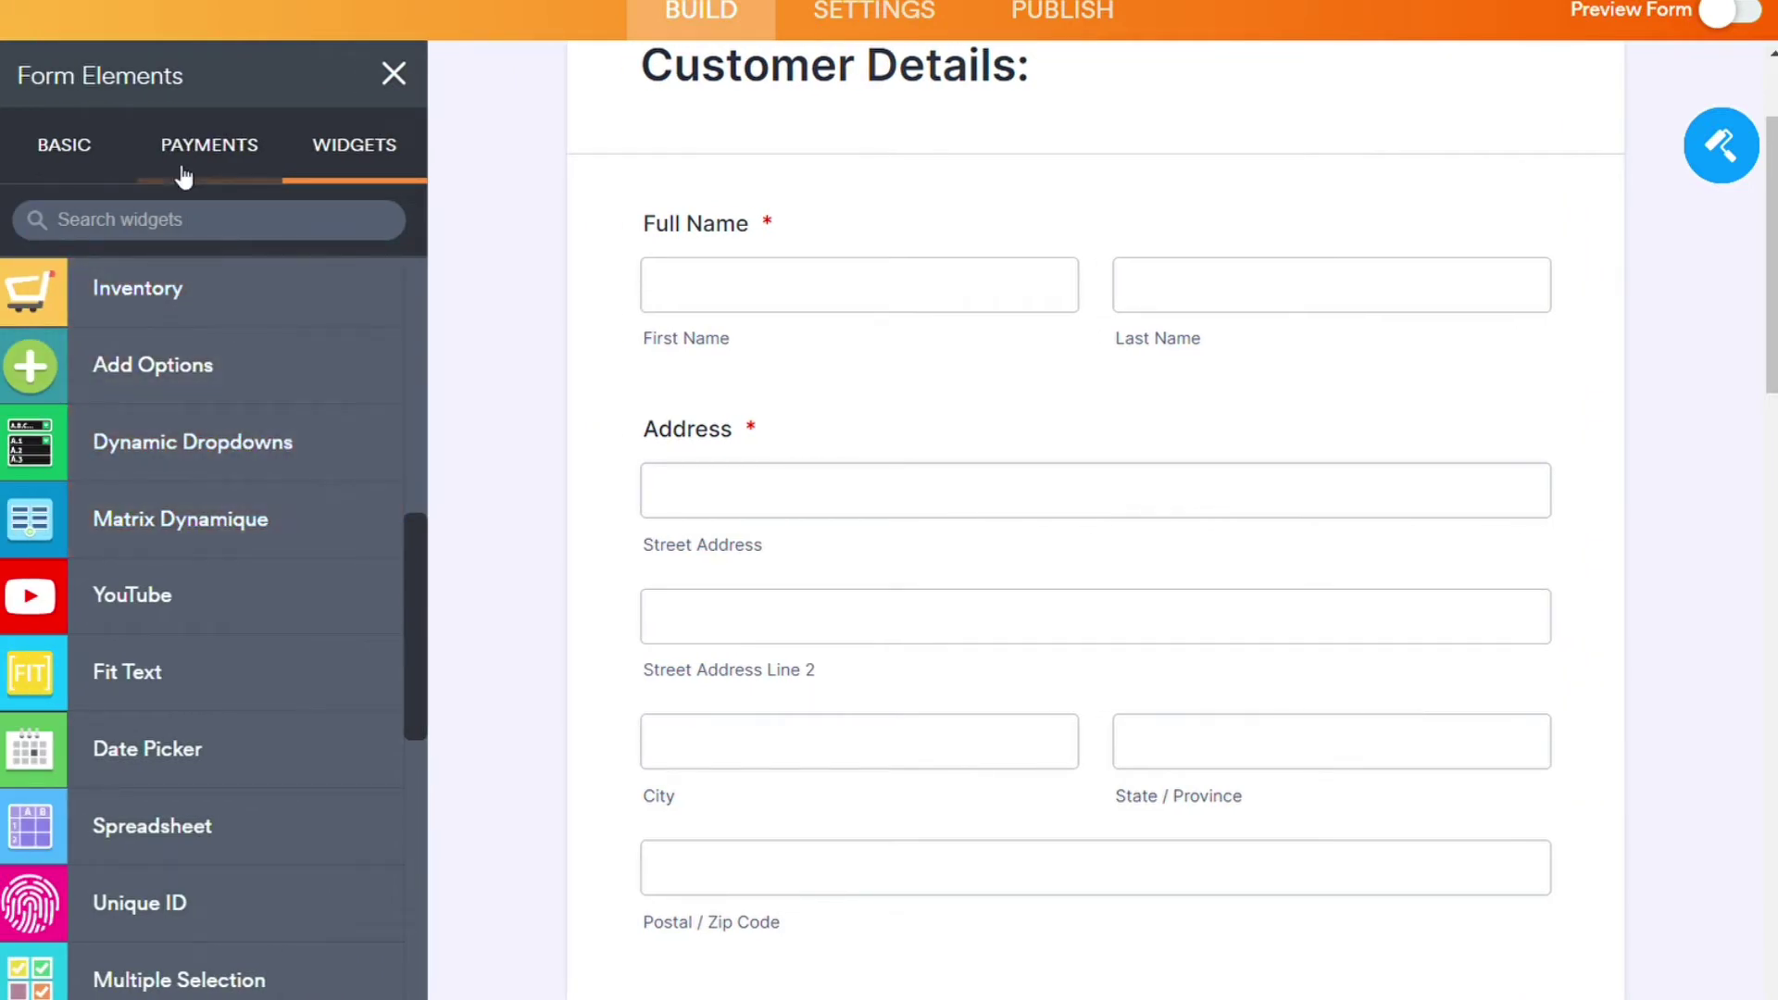
drag(264, 311, 893, 259)
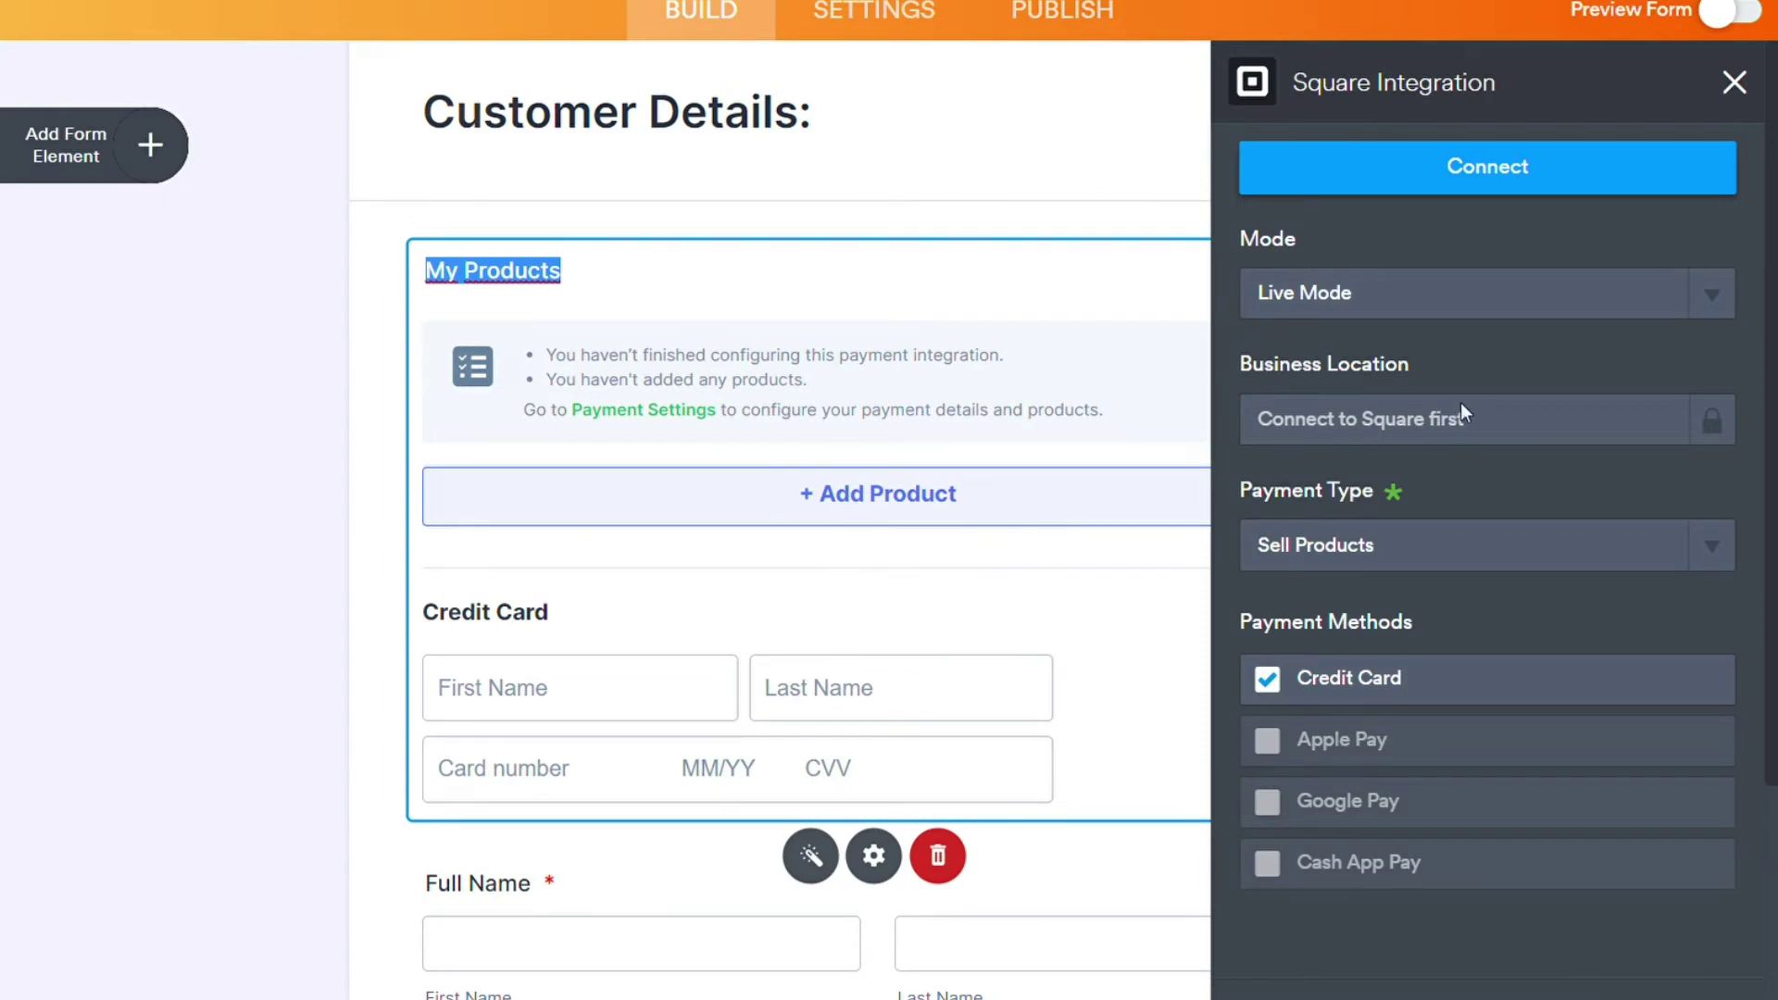
click(950, 854)
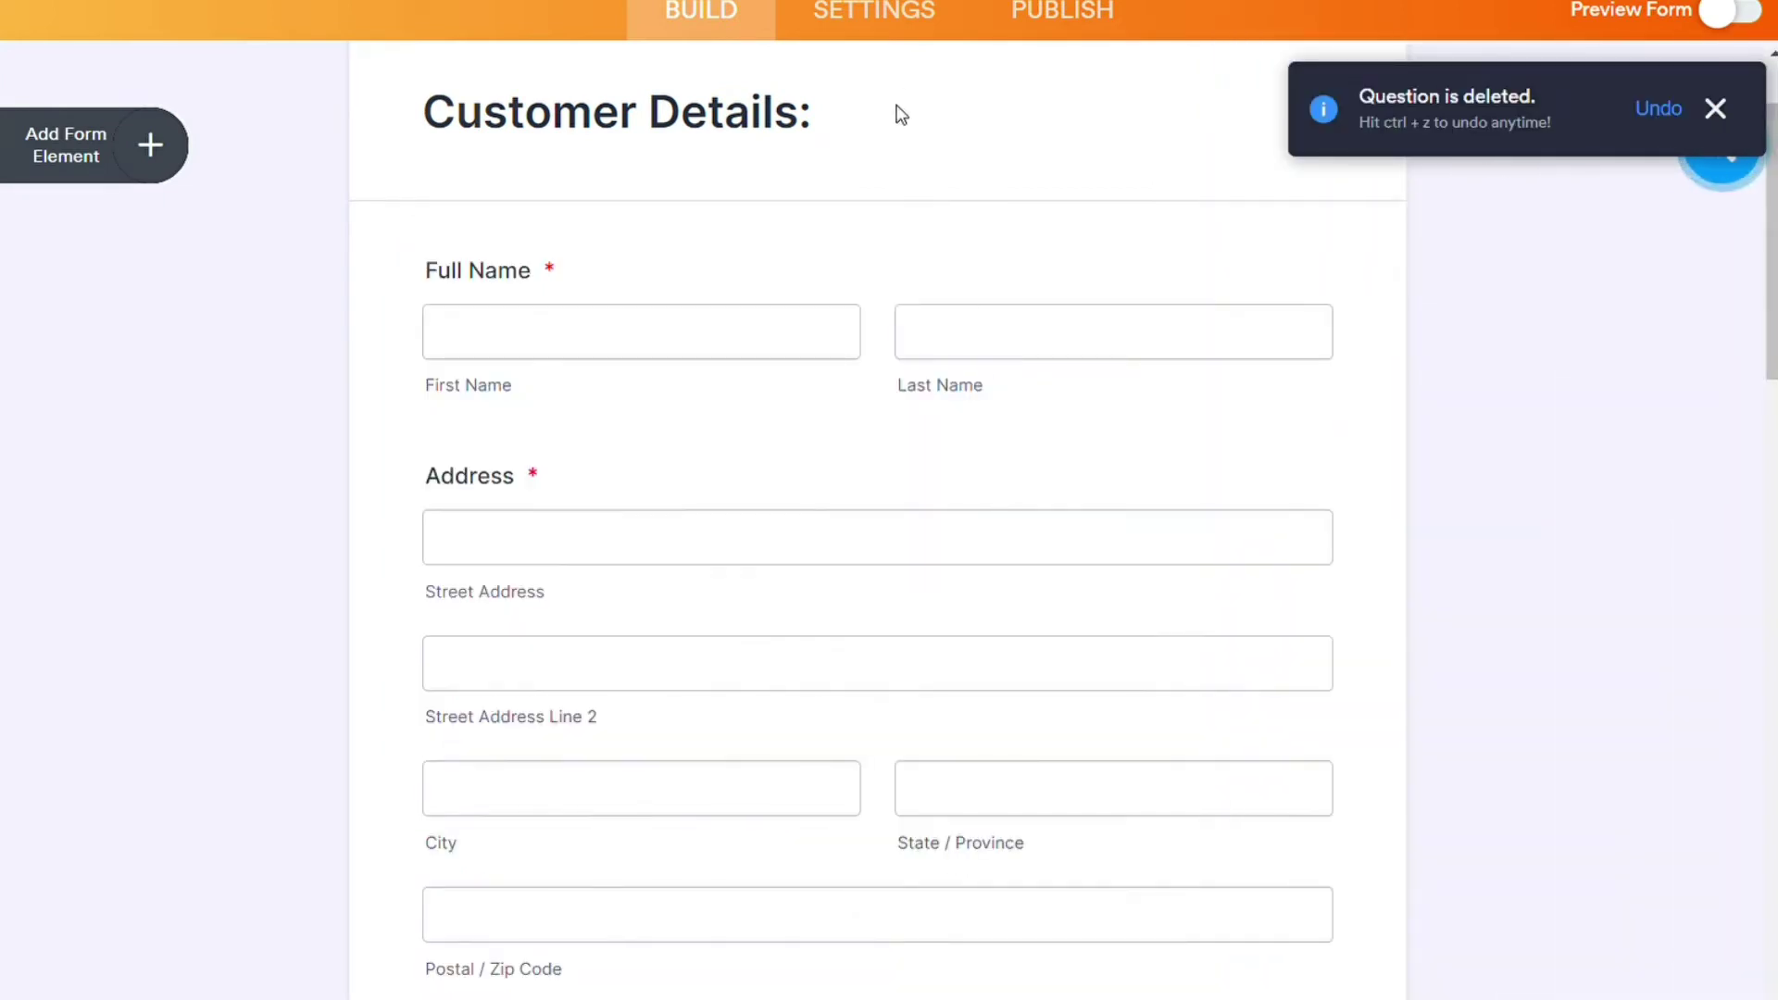
click(895, 20)
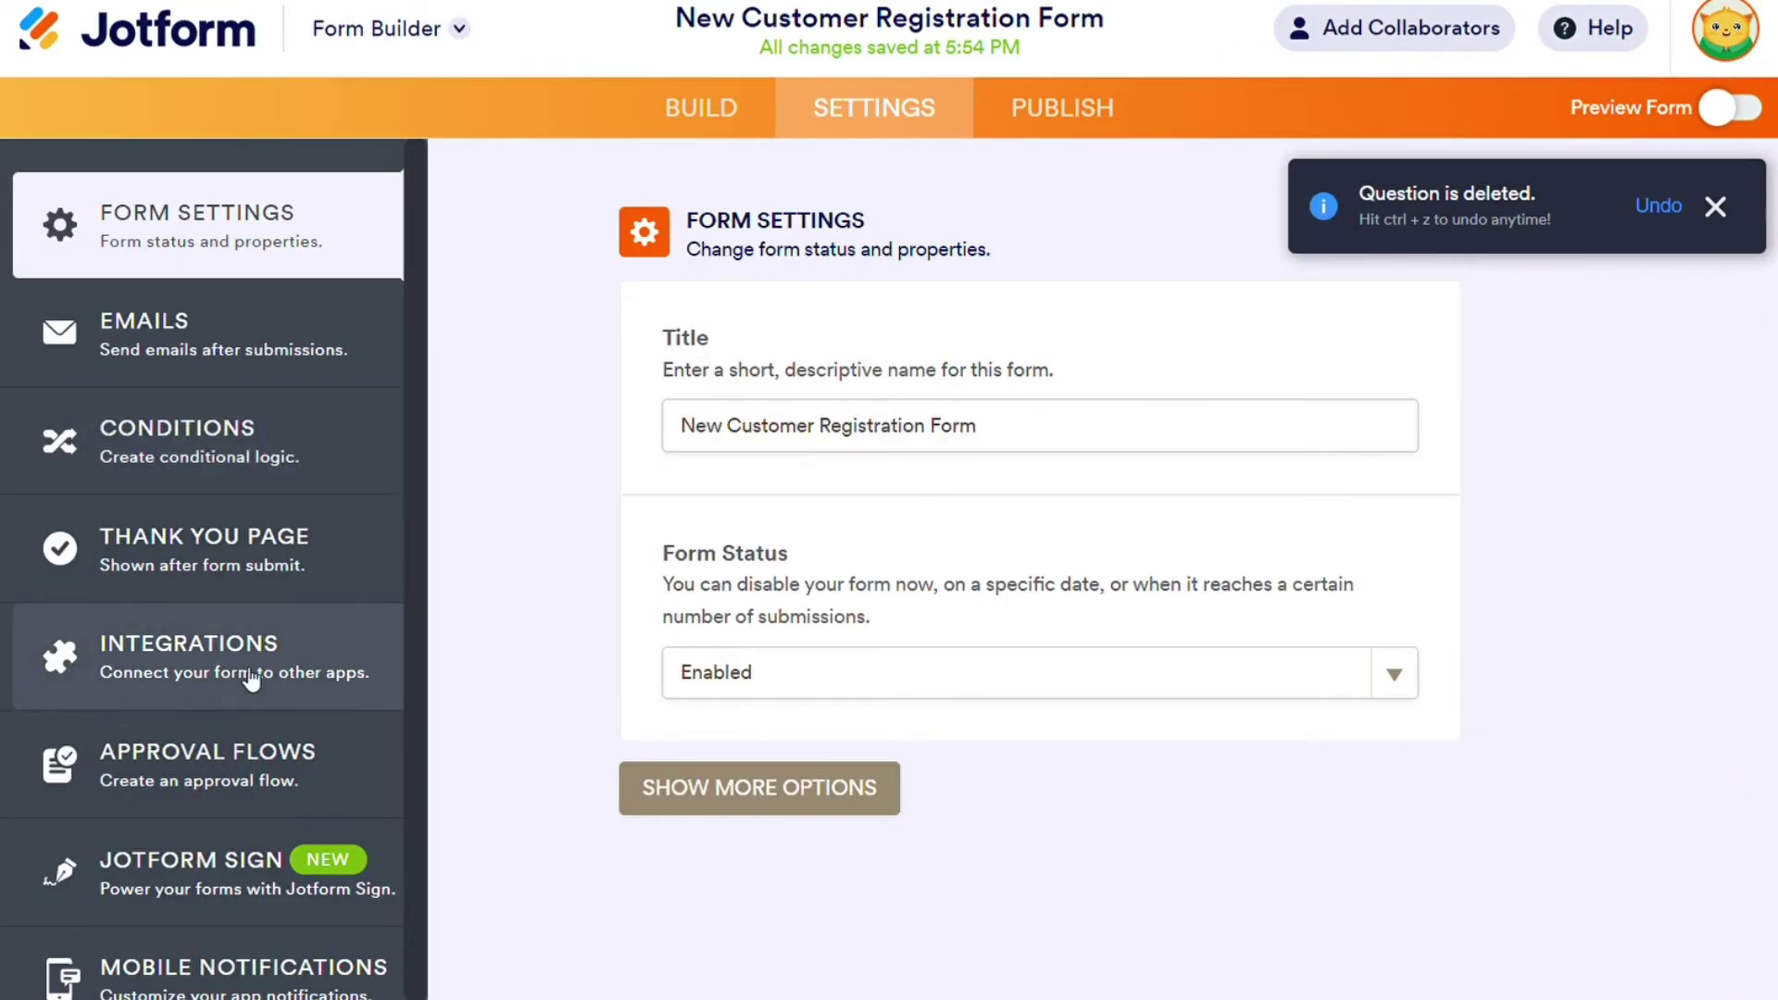
- Show the form's Integrations, browse the category list, and search for 'make'
click(252, 680)
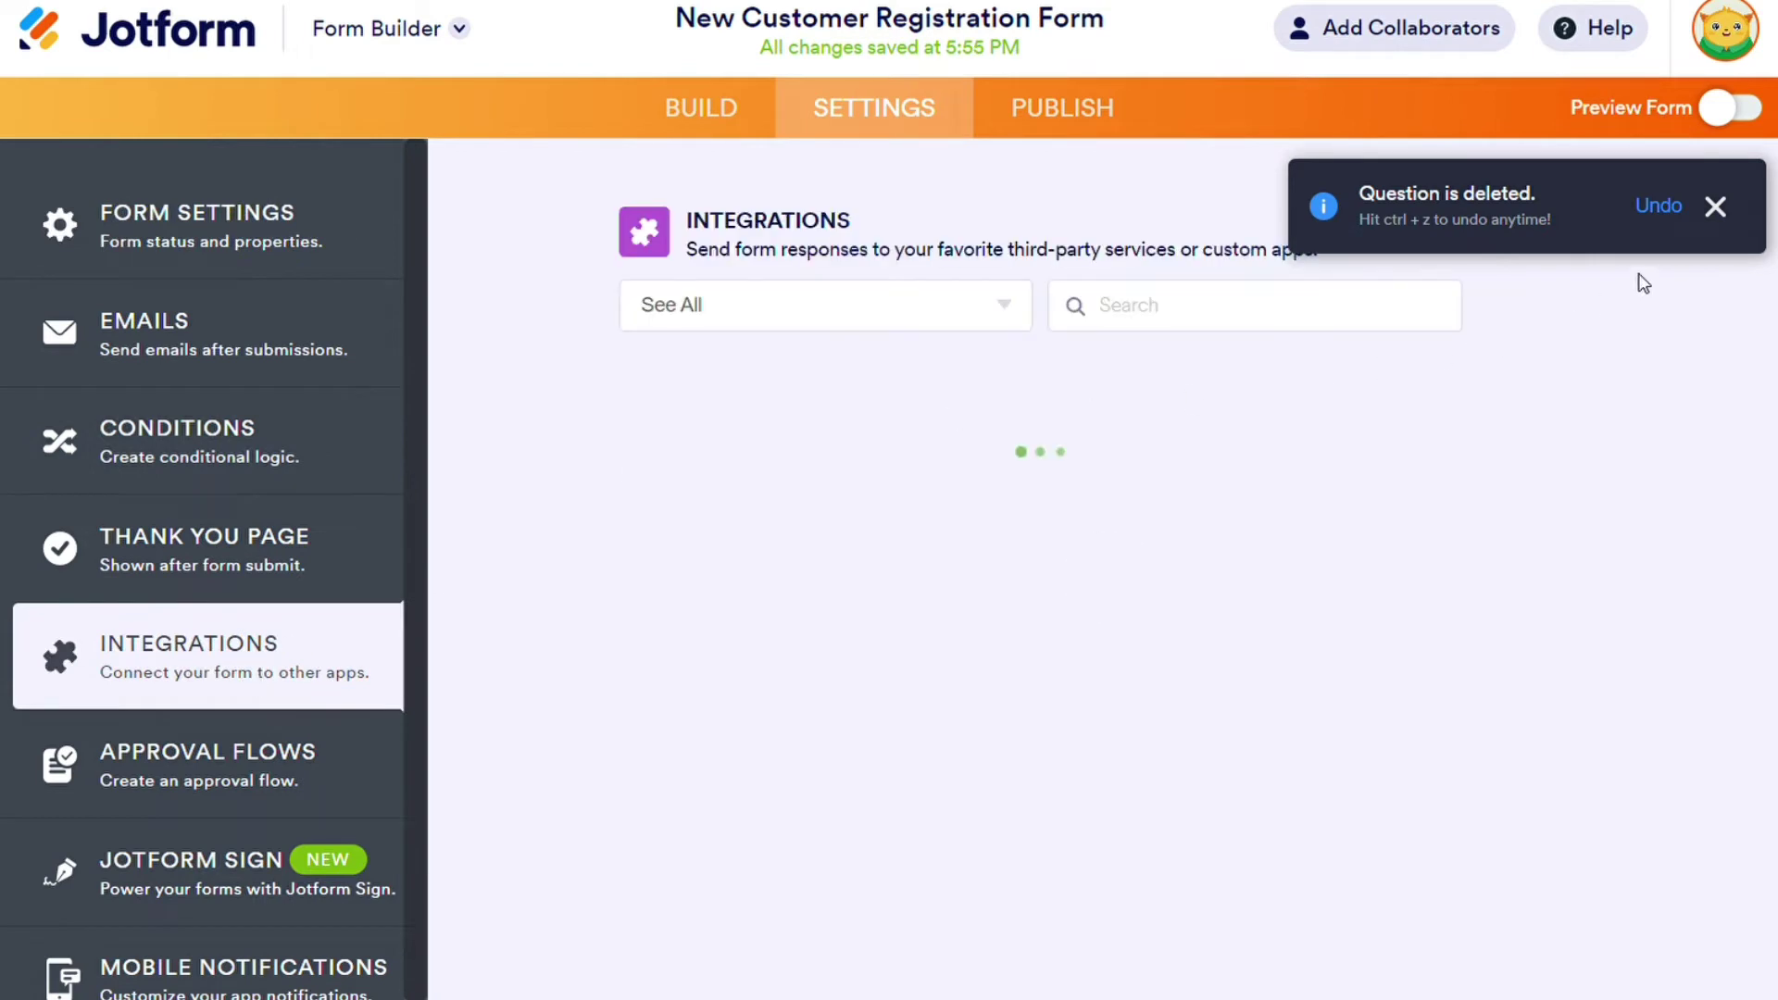
click(1715, 206)
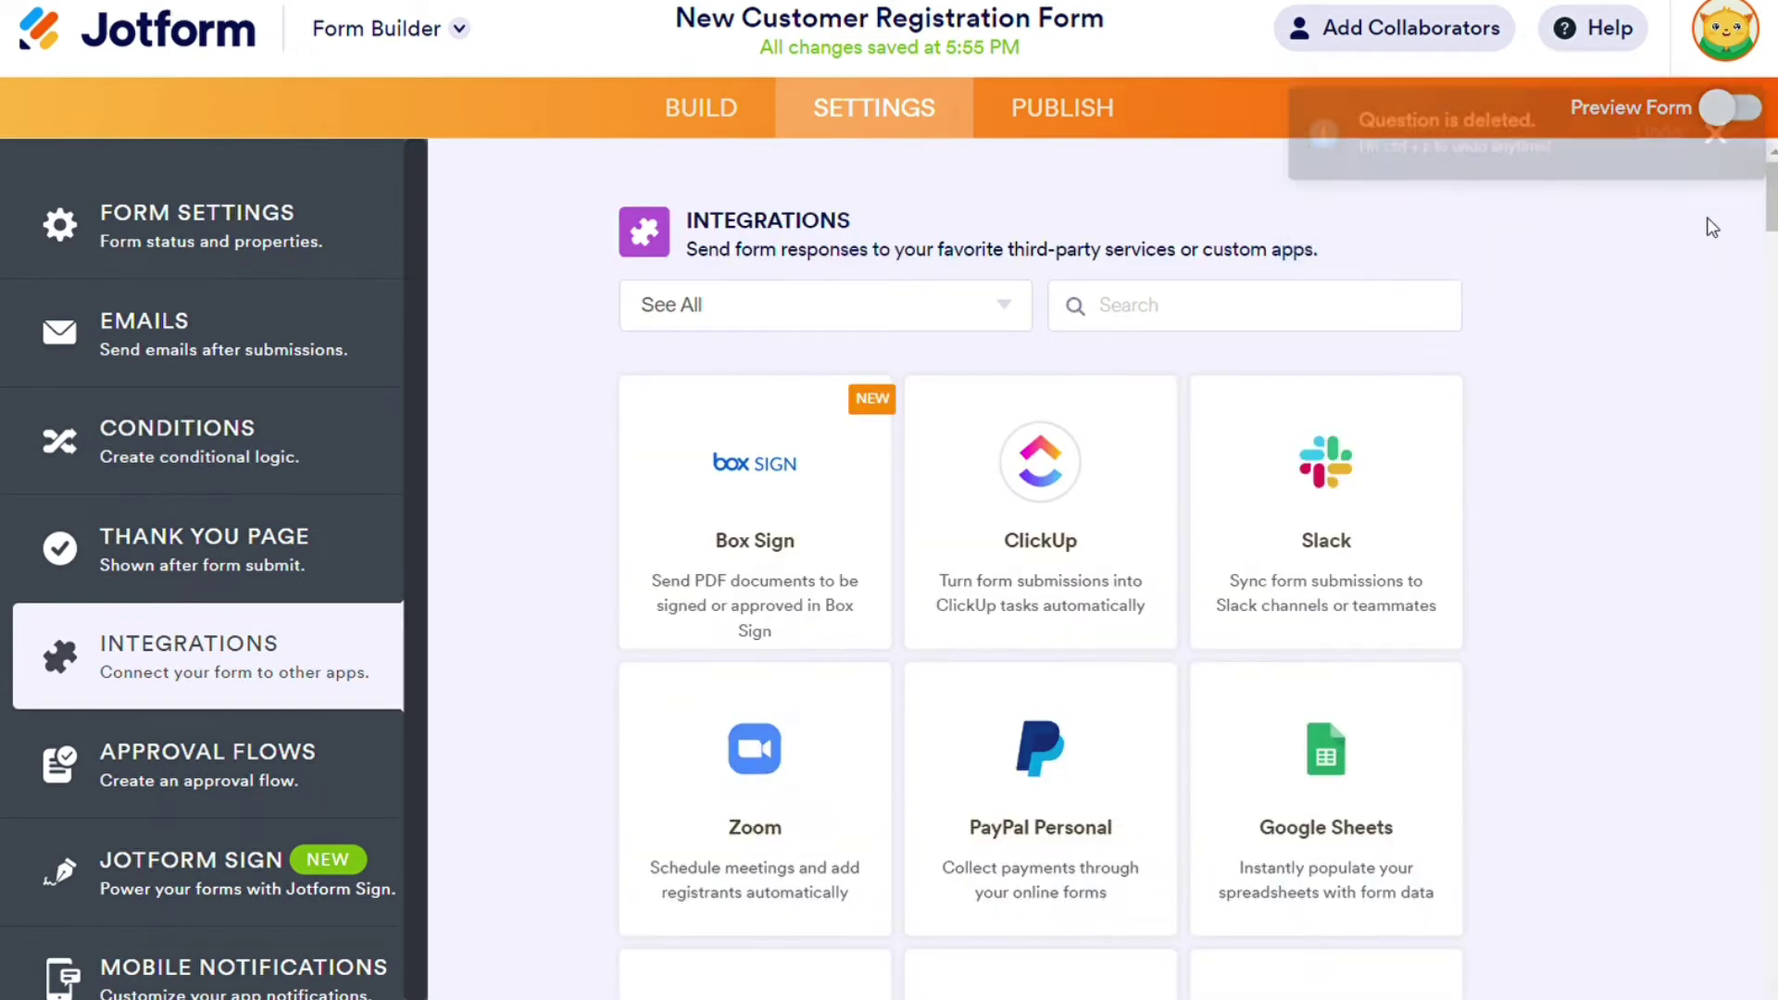
click(1017, 321)
drag(1024, 409, 1020, 508)
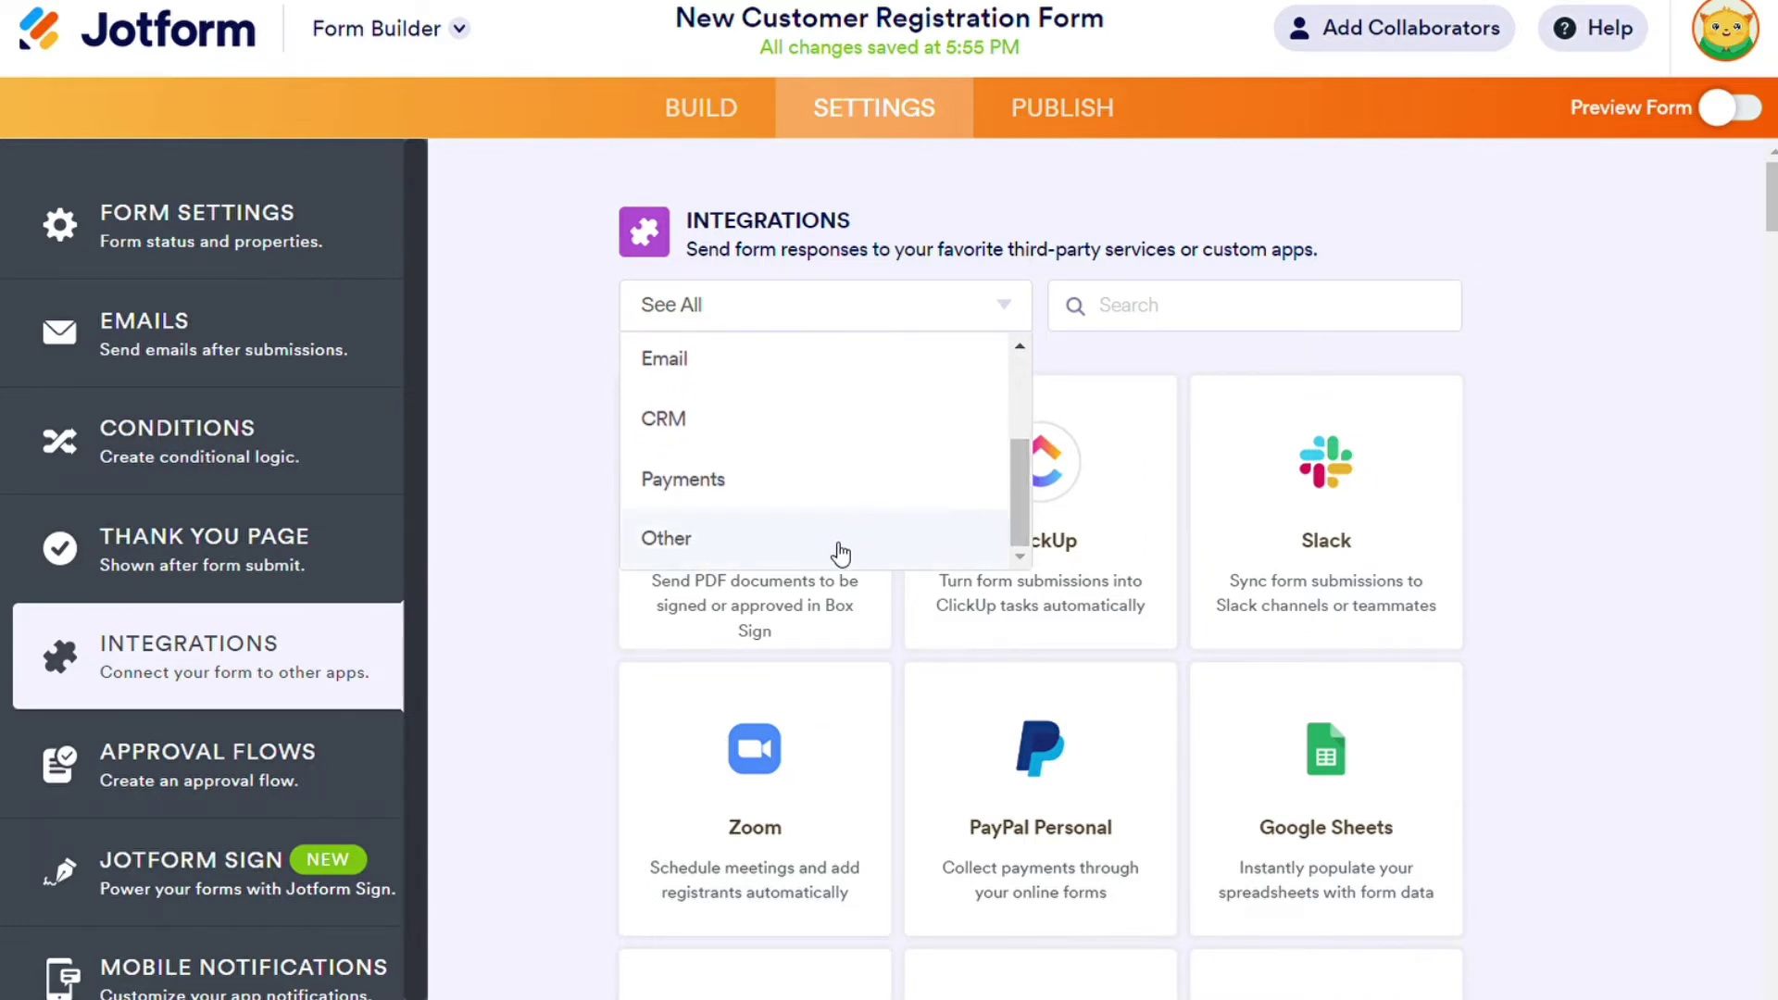
click(1599, 540)
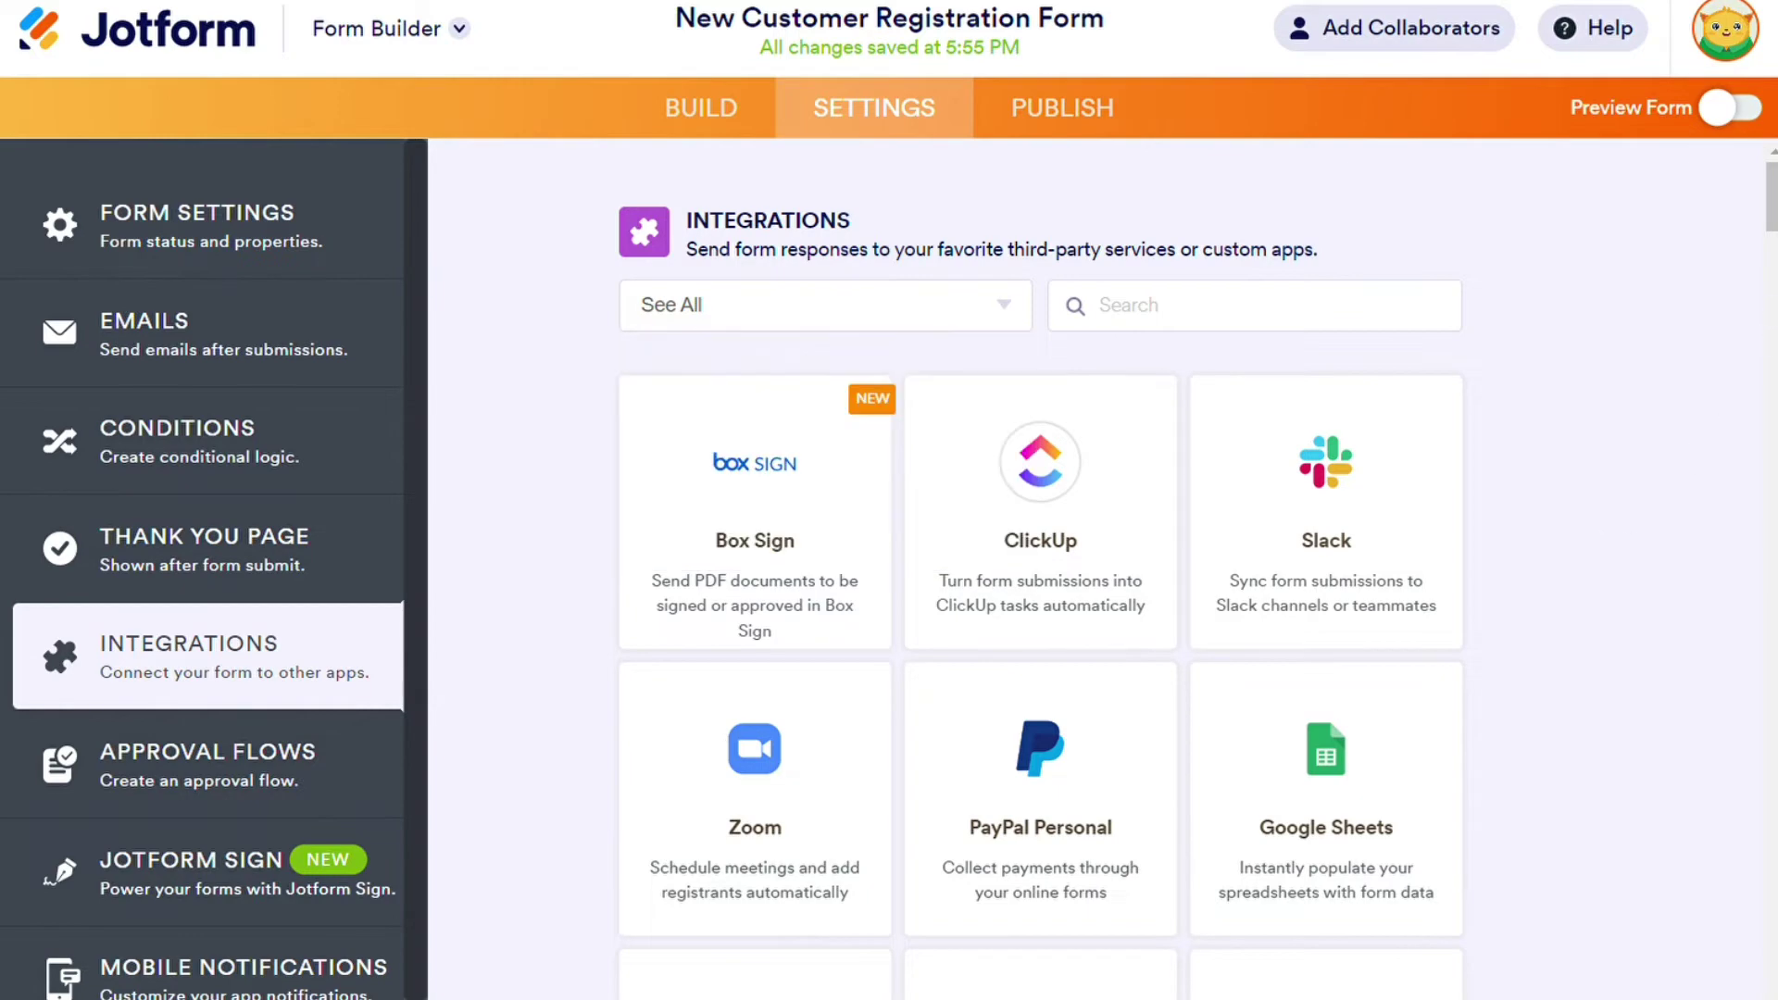
mouse_move(1771, 227)
mouse_down()
mouse_move(1772, 387)
mouse_move(1772, 200)
mouse_up()
text(make)
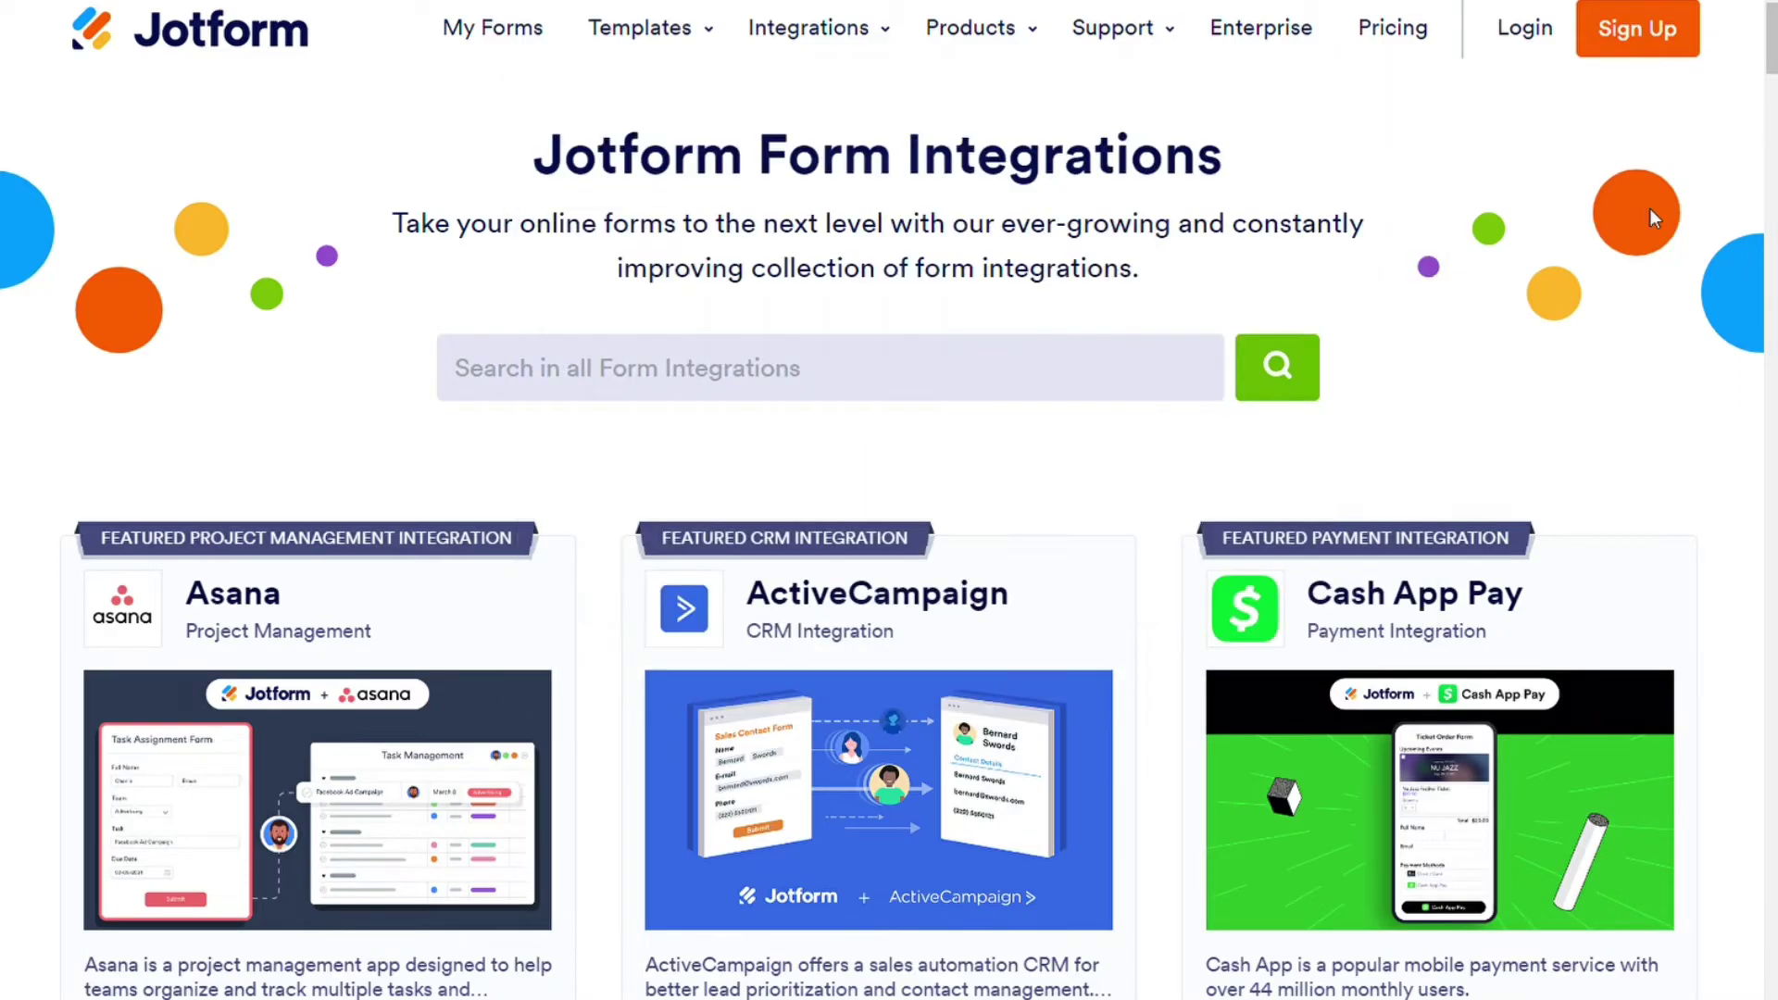
- Scroll through Jotform's Form Integrations directory page
drag(1773, 93, 1757, 48)
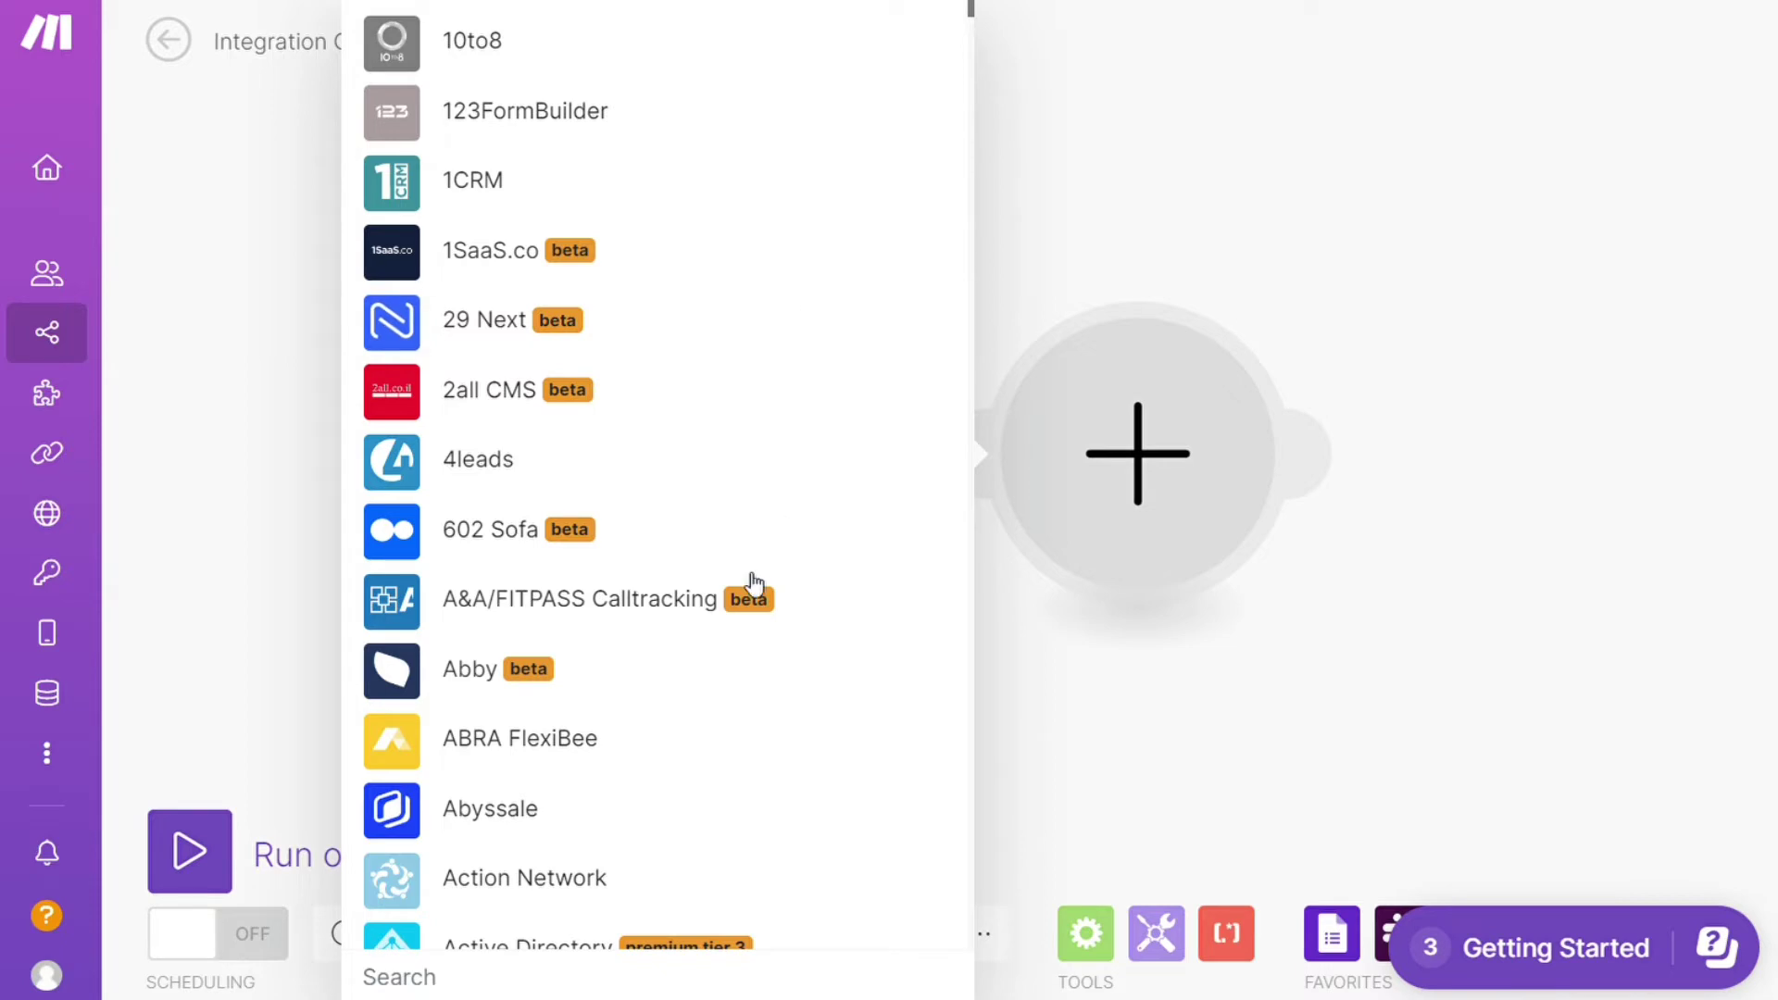
- Add a Slack 'Create a Message' module to the Make scenario and reposition it on the canvas
drag(970, 12, 975, 67)
text(slack)
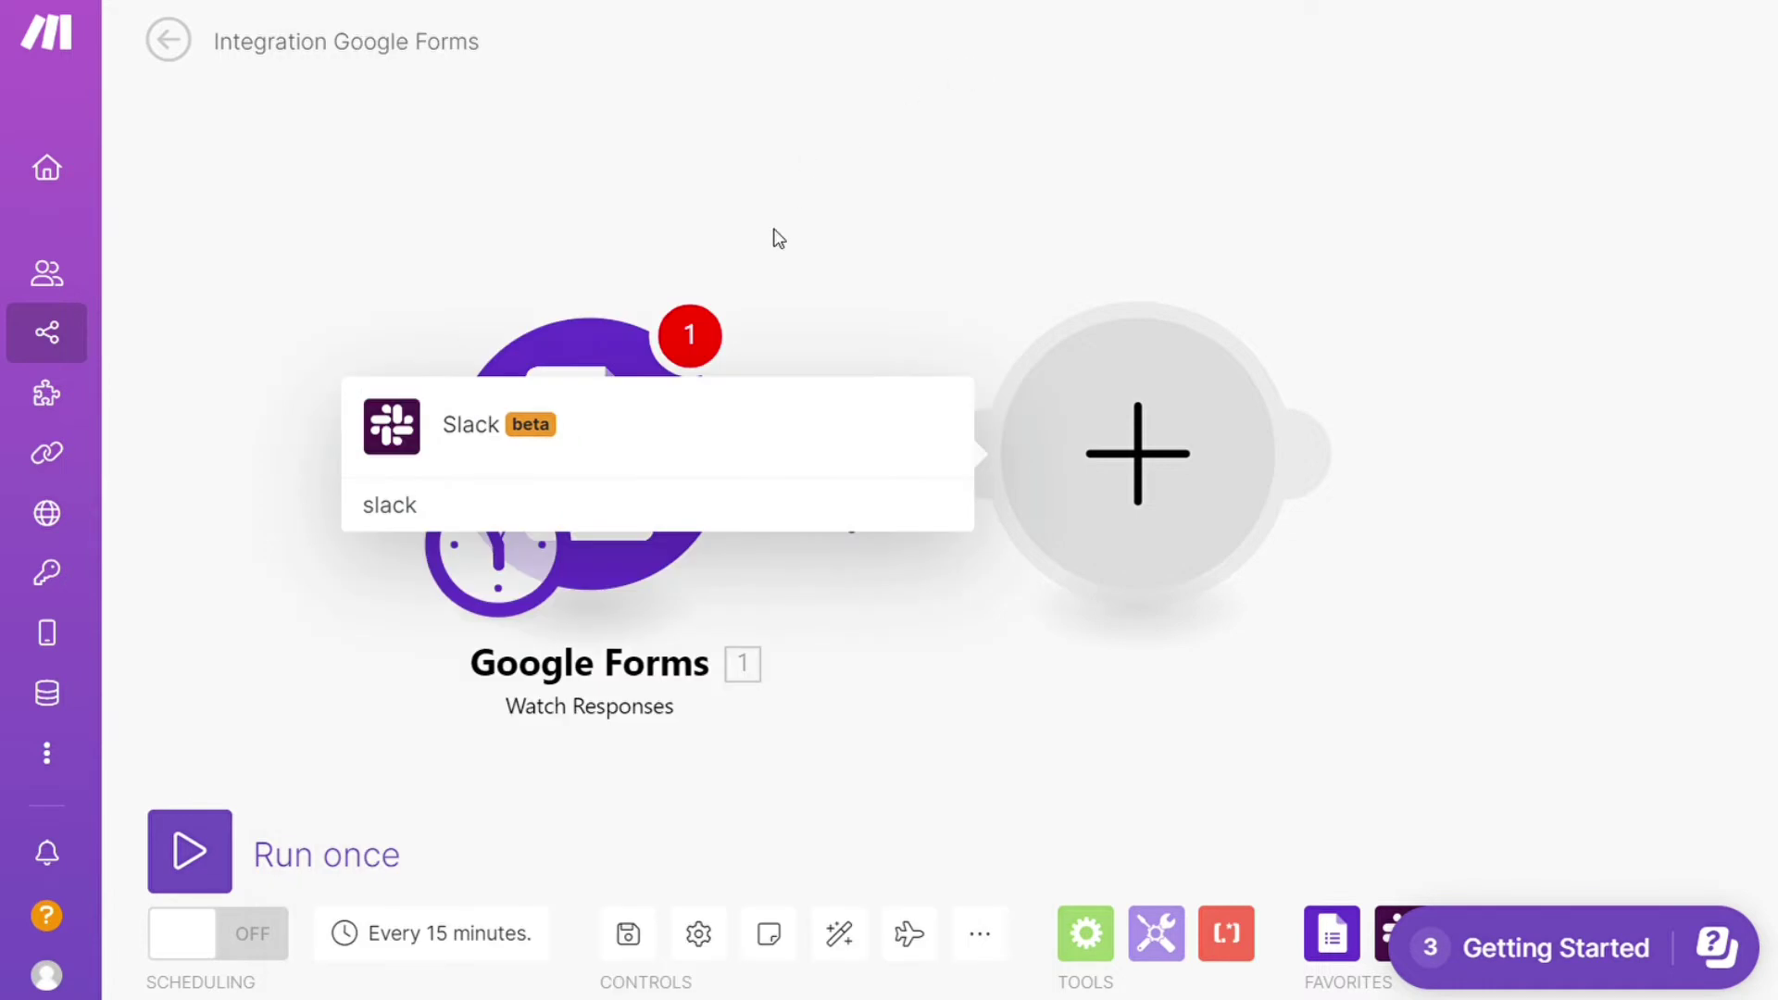
click(675, 433)
click(619, 445)
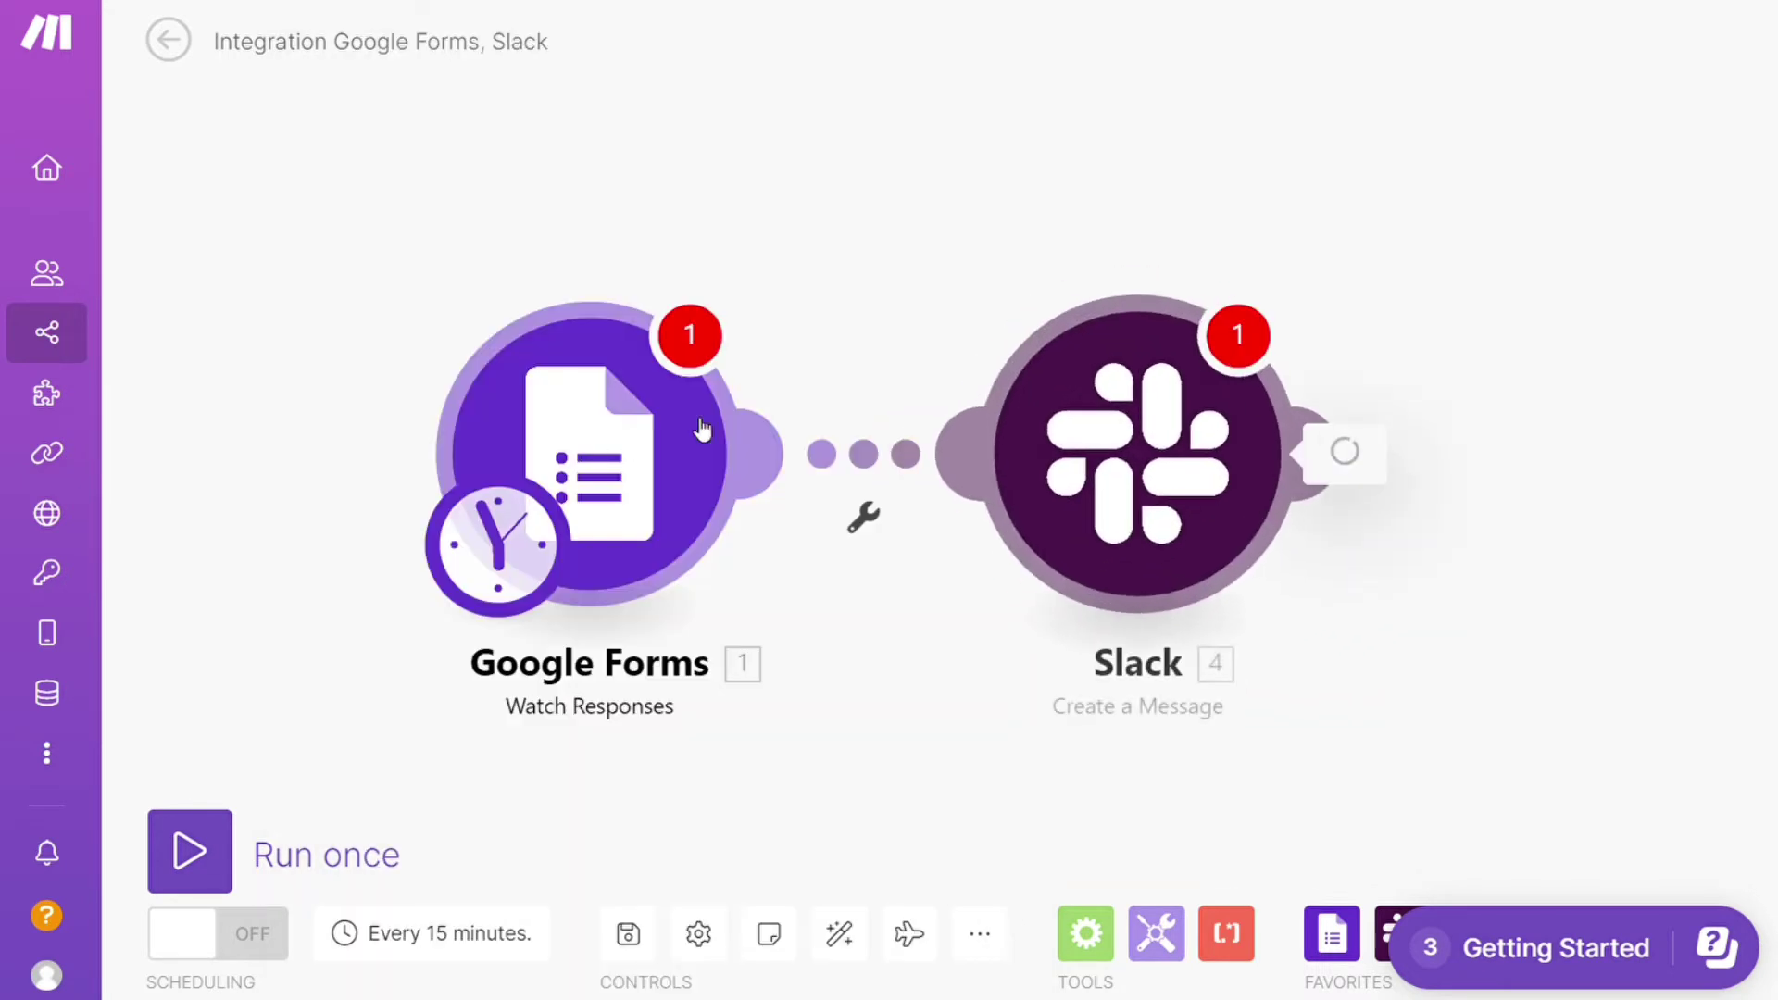
click(1340, 146)
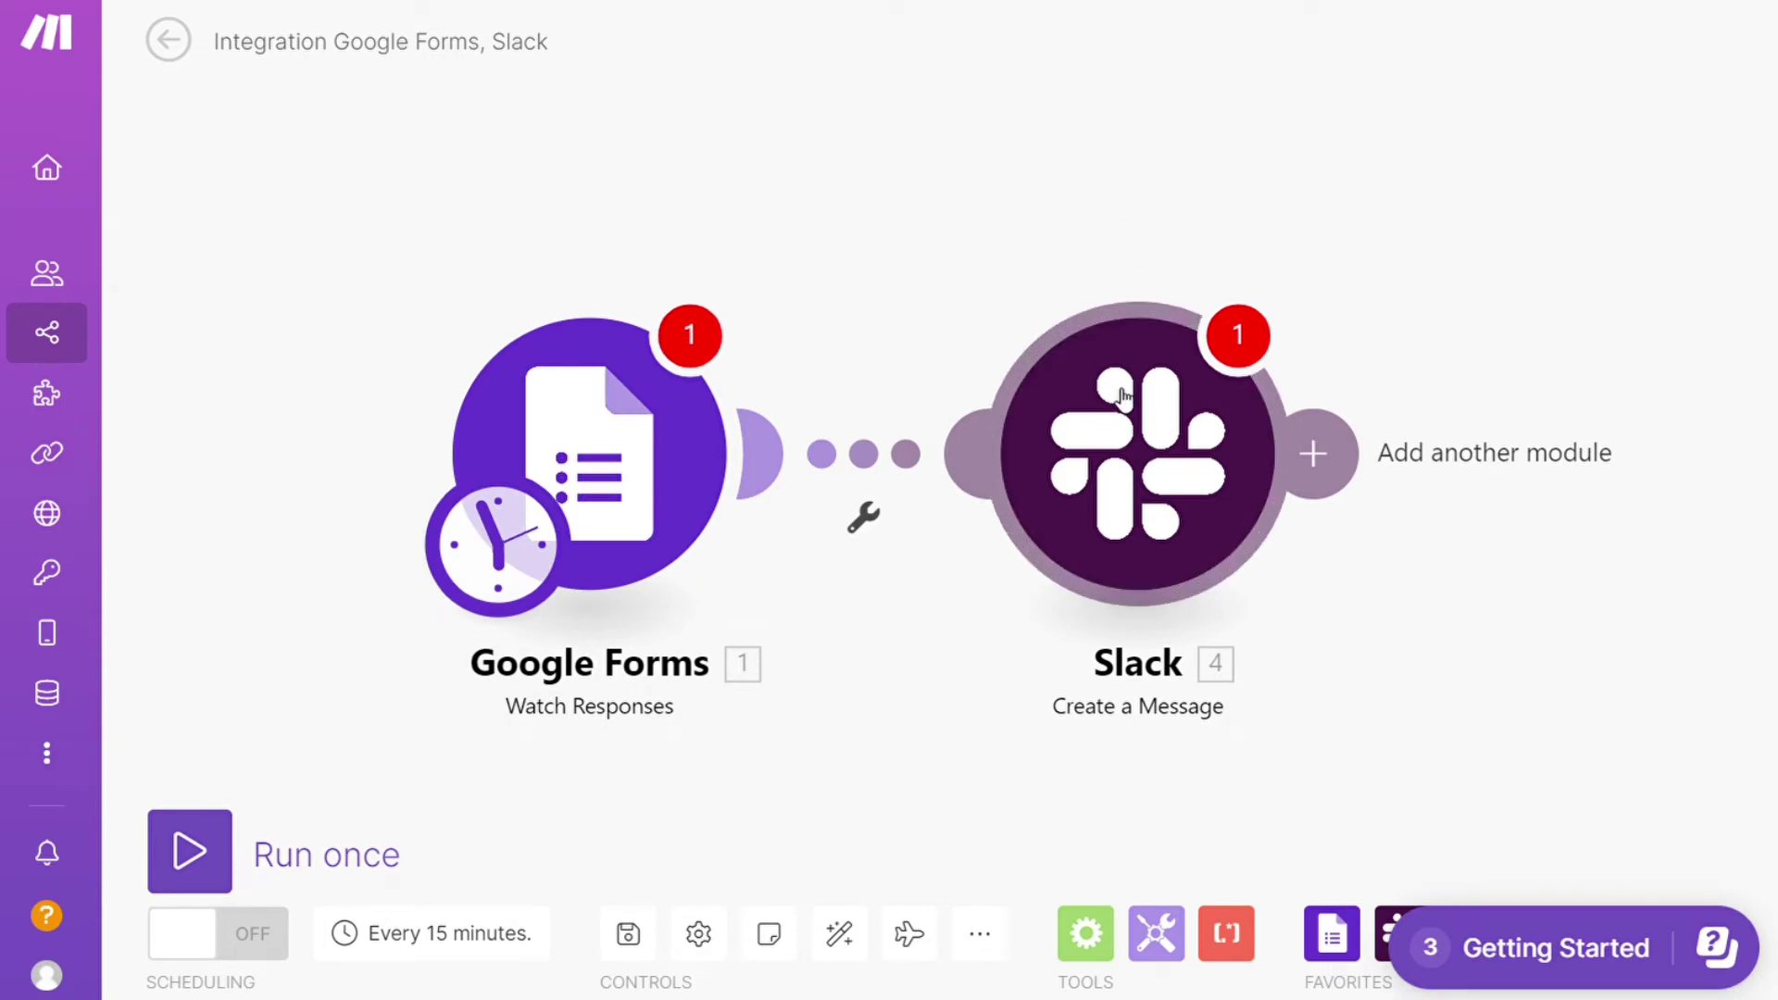
drag(1121, 398, 1176, 343)
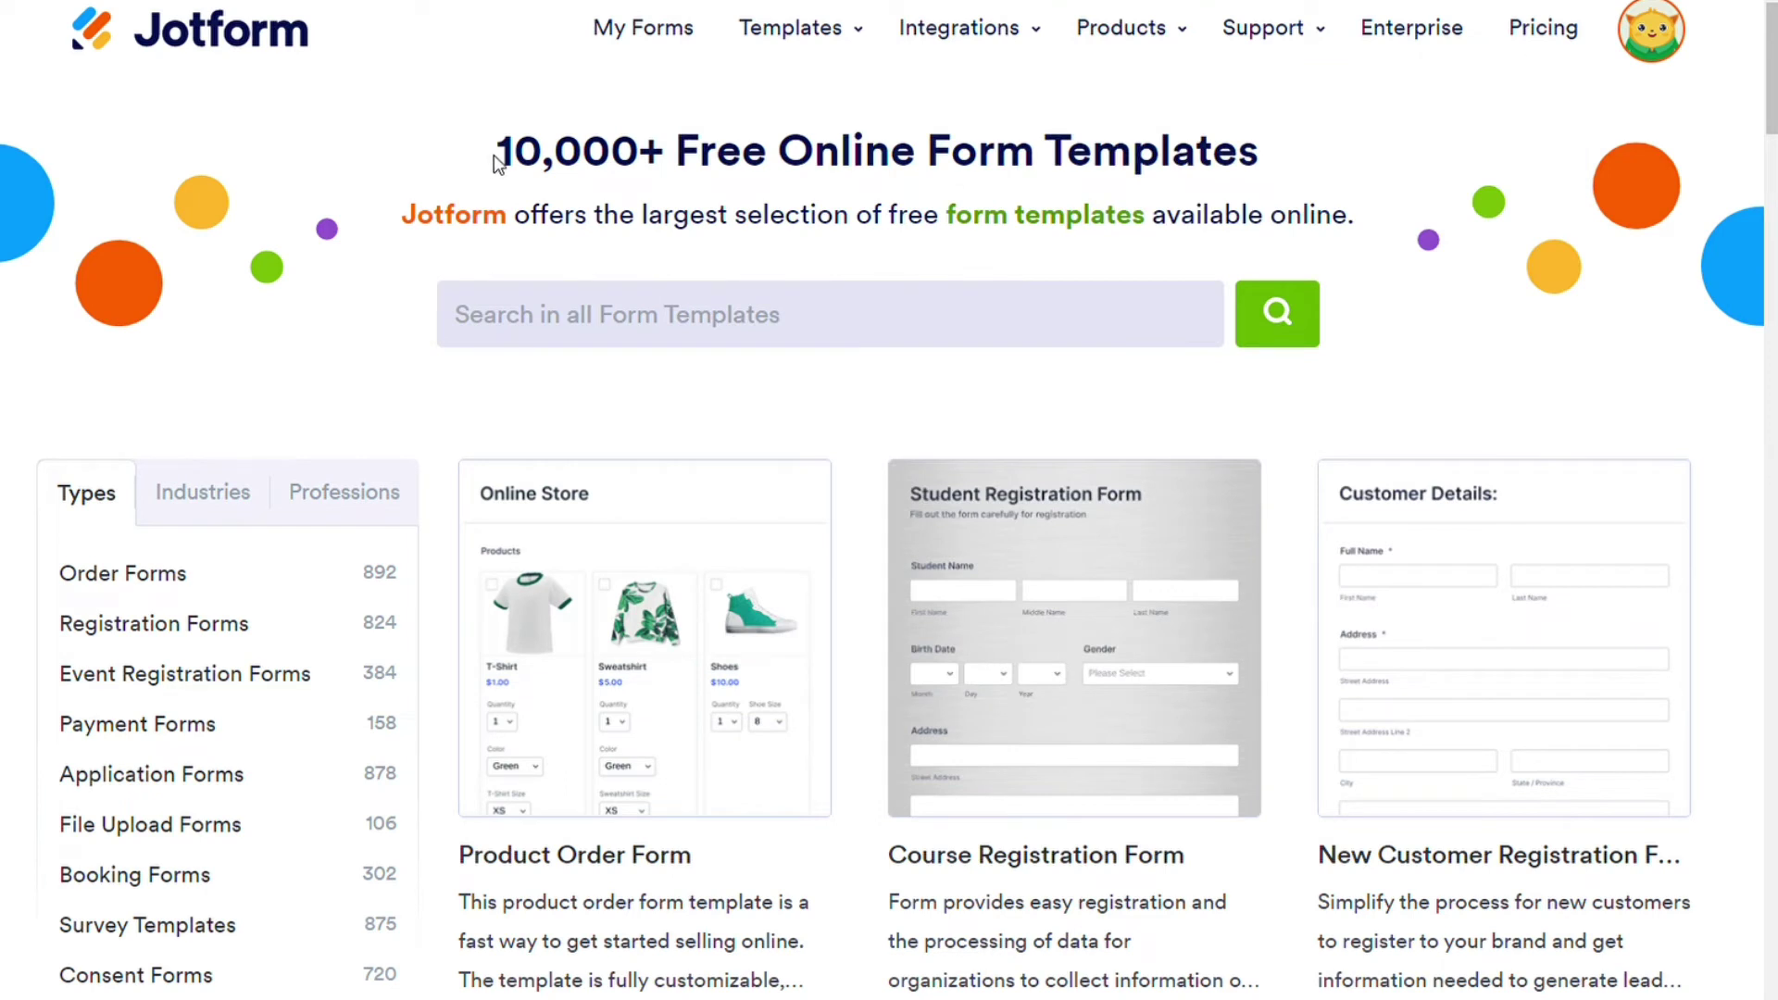
- Highlight '10,000+' and 'templates' in the gallery heading, then scroll down the templates page
drag(495, 163, 674, 160)
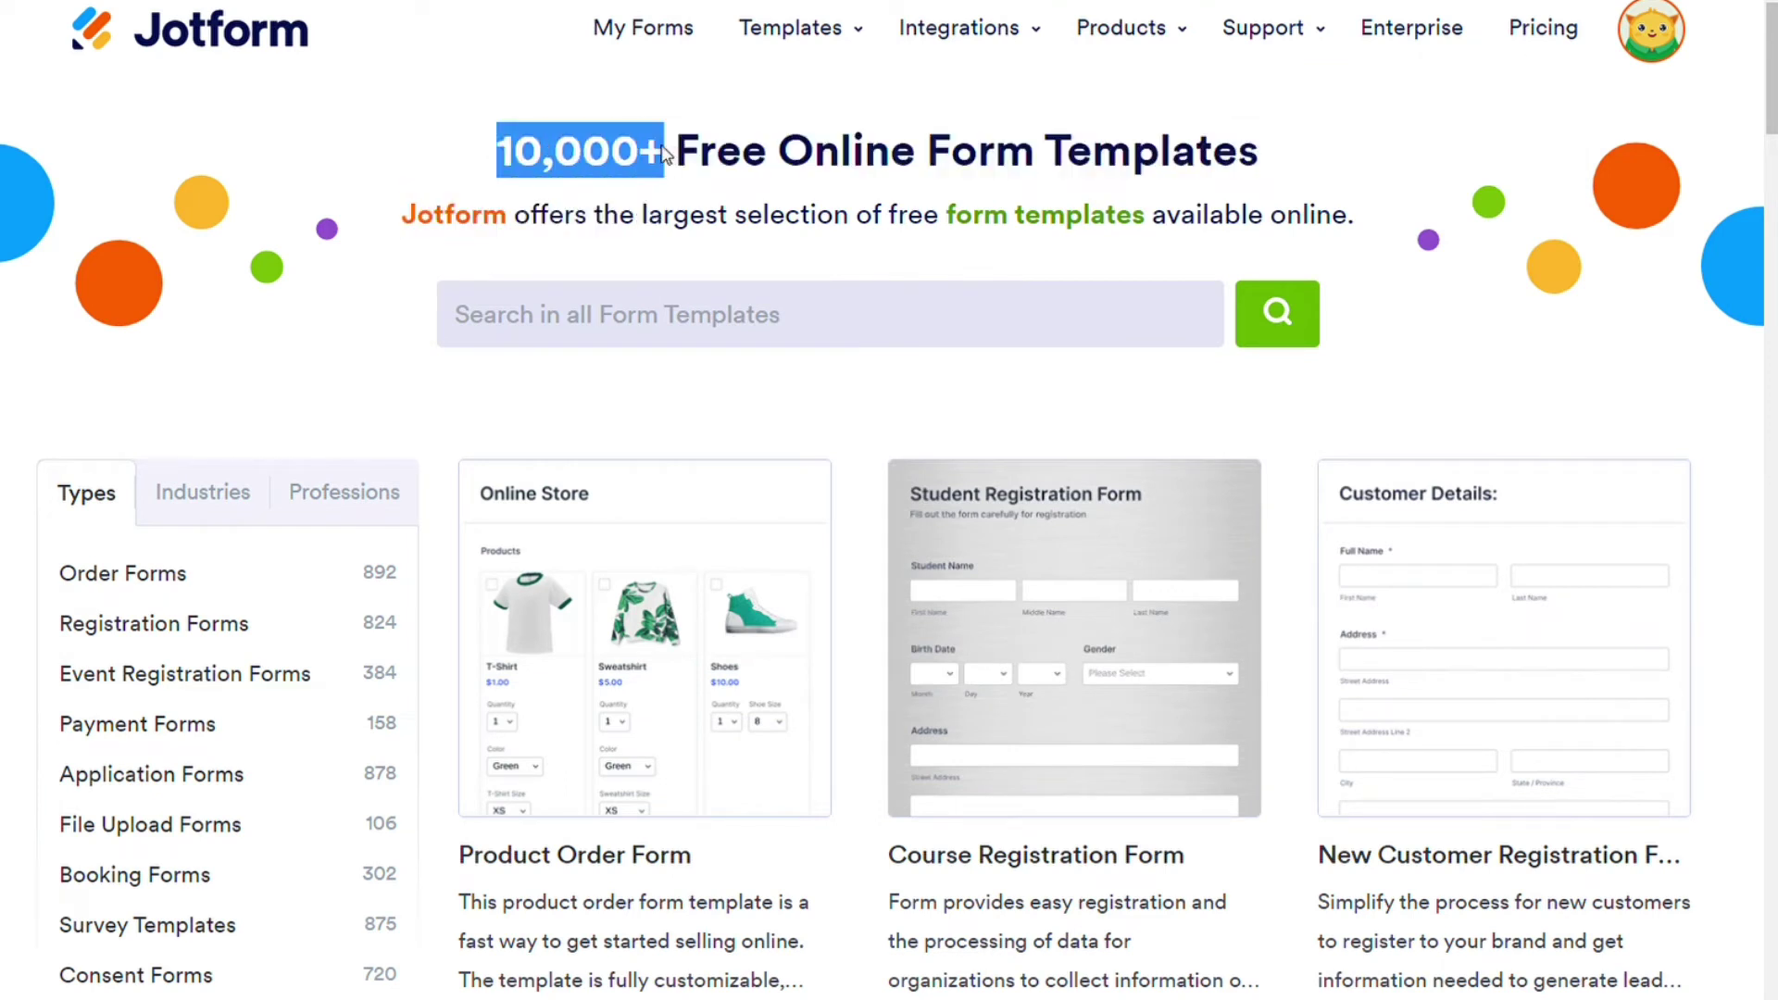
double_click(1077, 201)
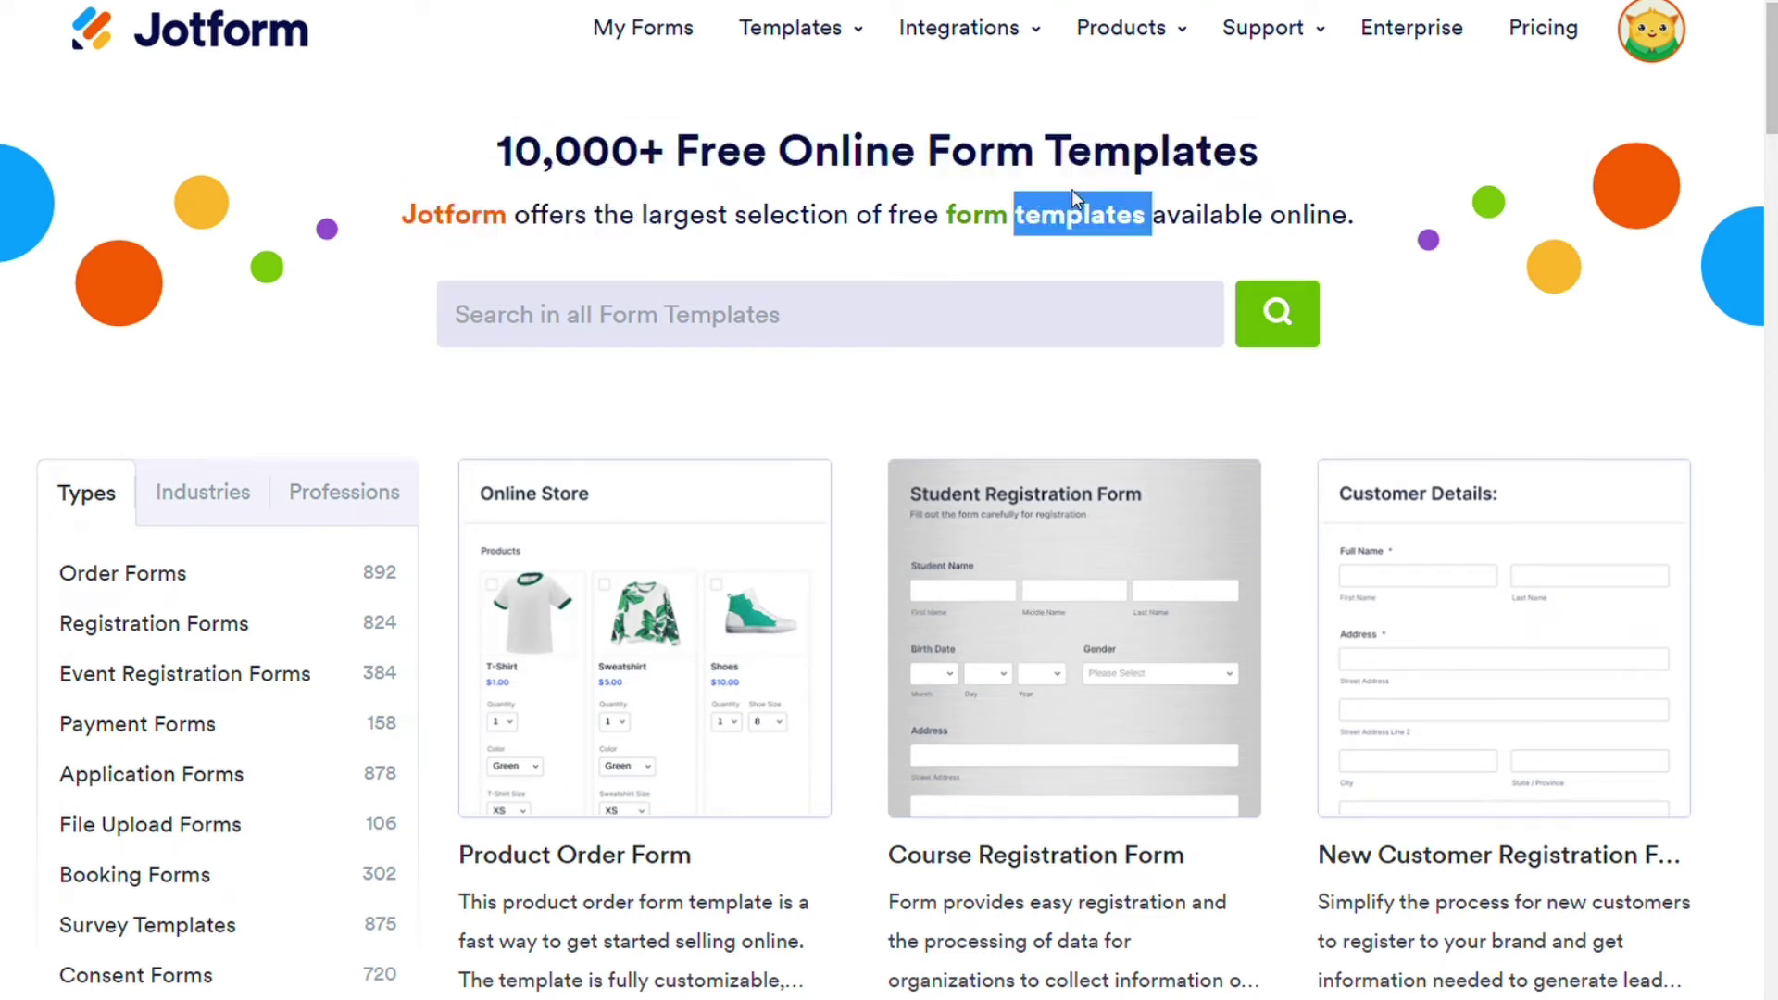
click(1632, 205)
scroll(1771, 74, down, 1)
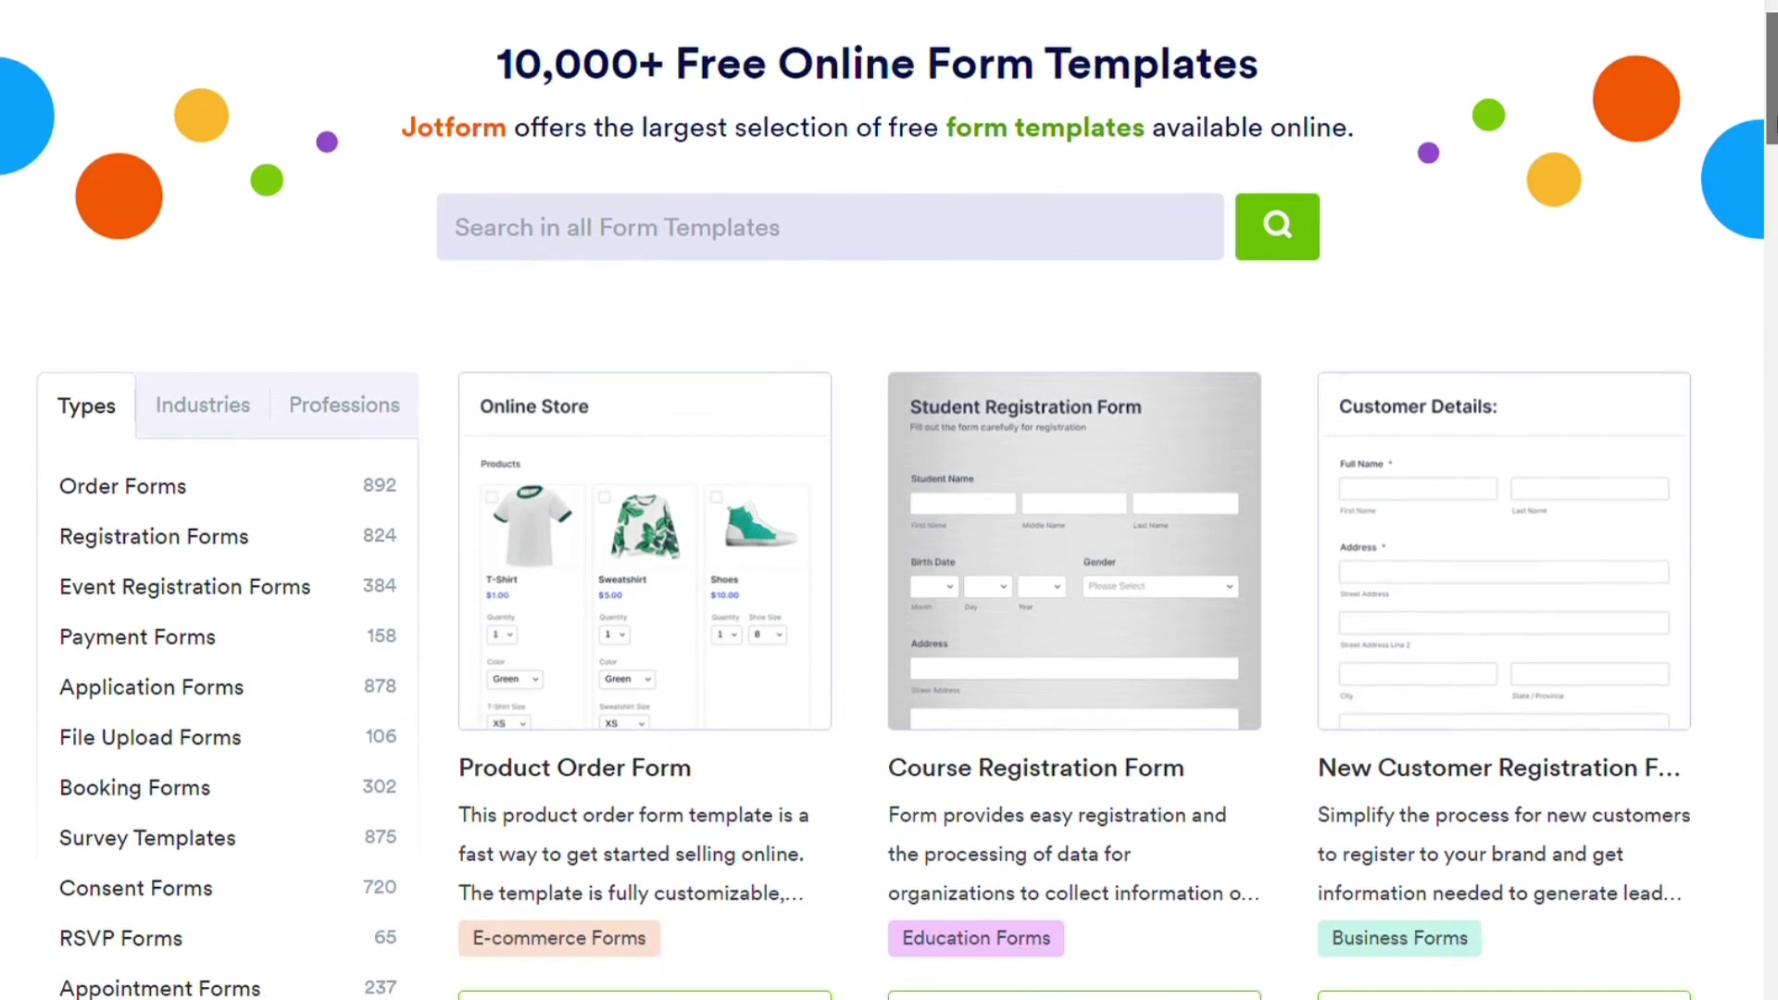
scroll(889, 500, down, 2)
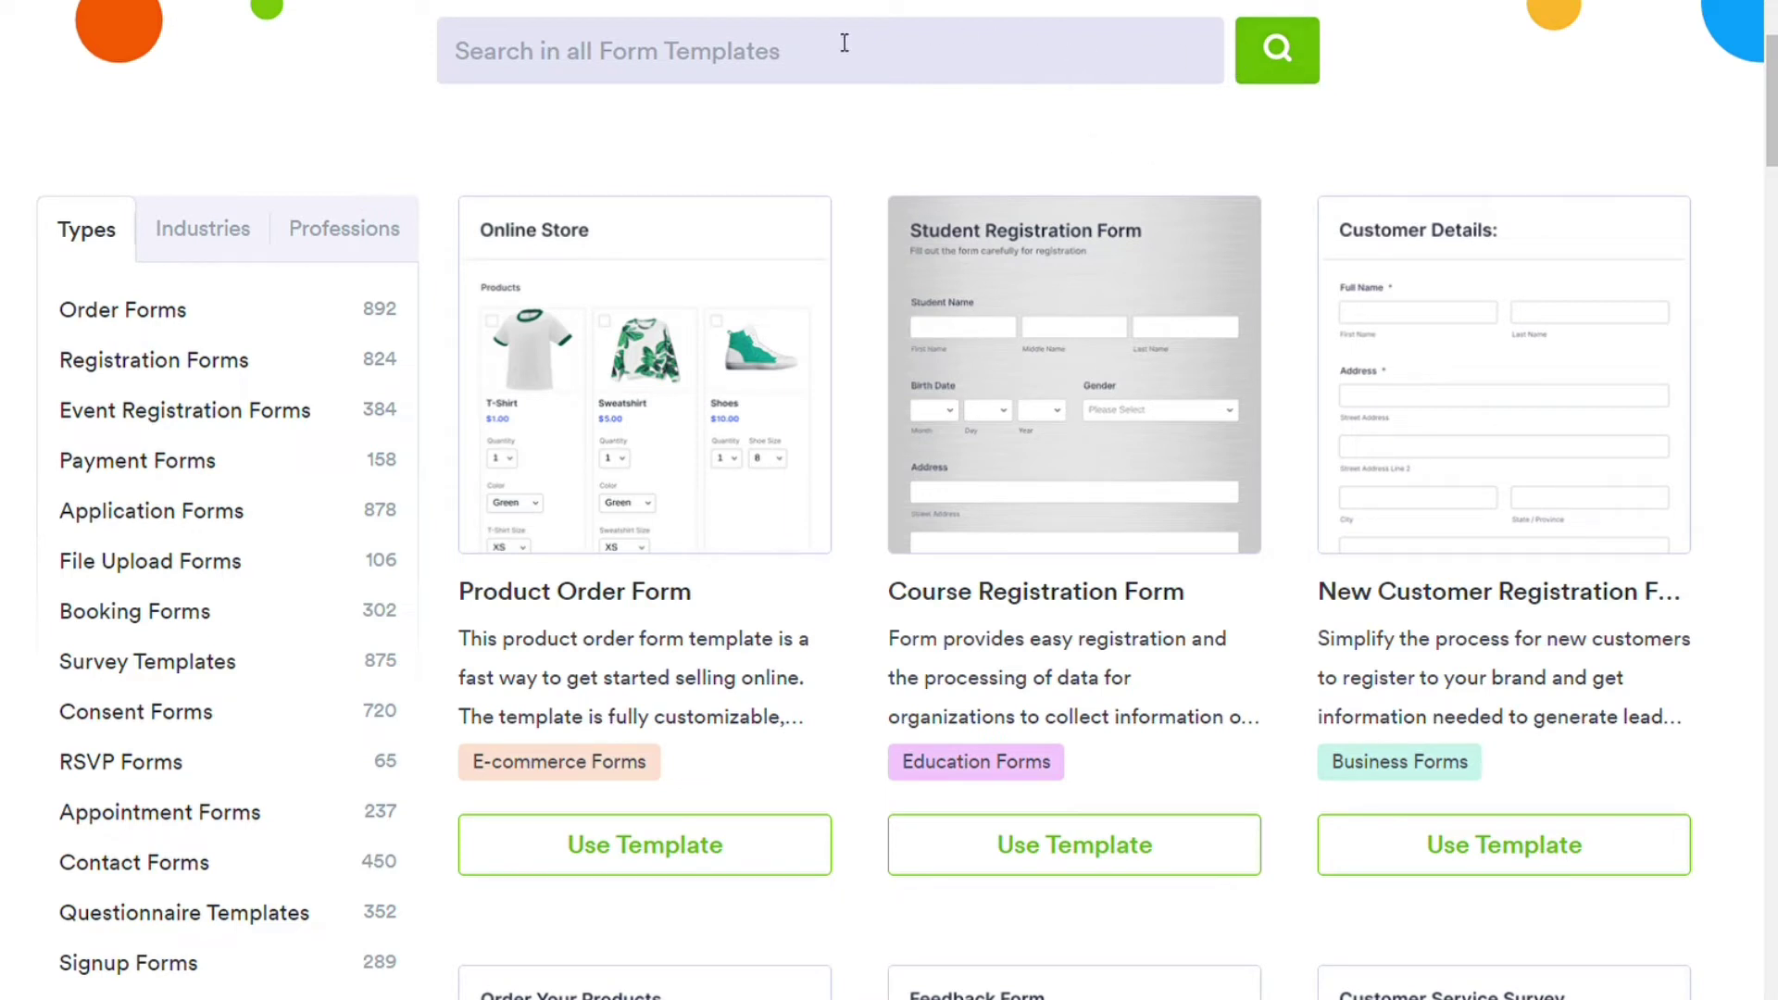
- List templates by industry, then by profession, back to by type, and scroll through them
click(181, 227)
click(334, 248)
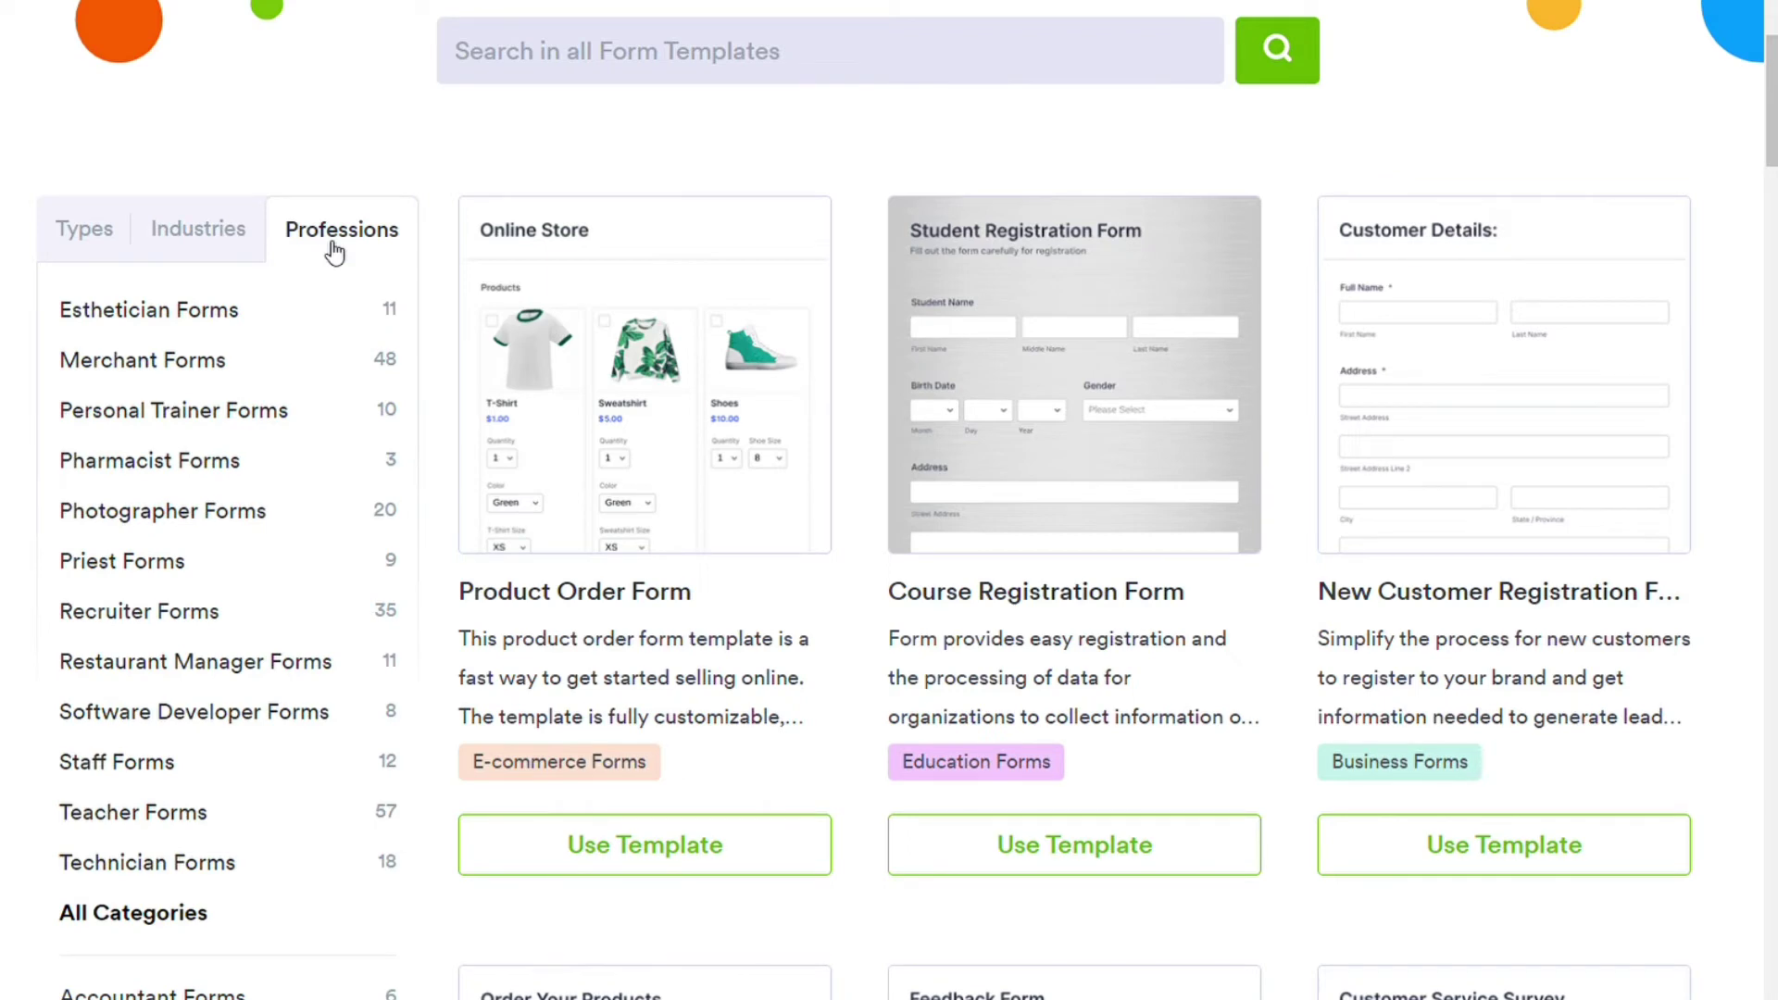
click(104, 234)
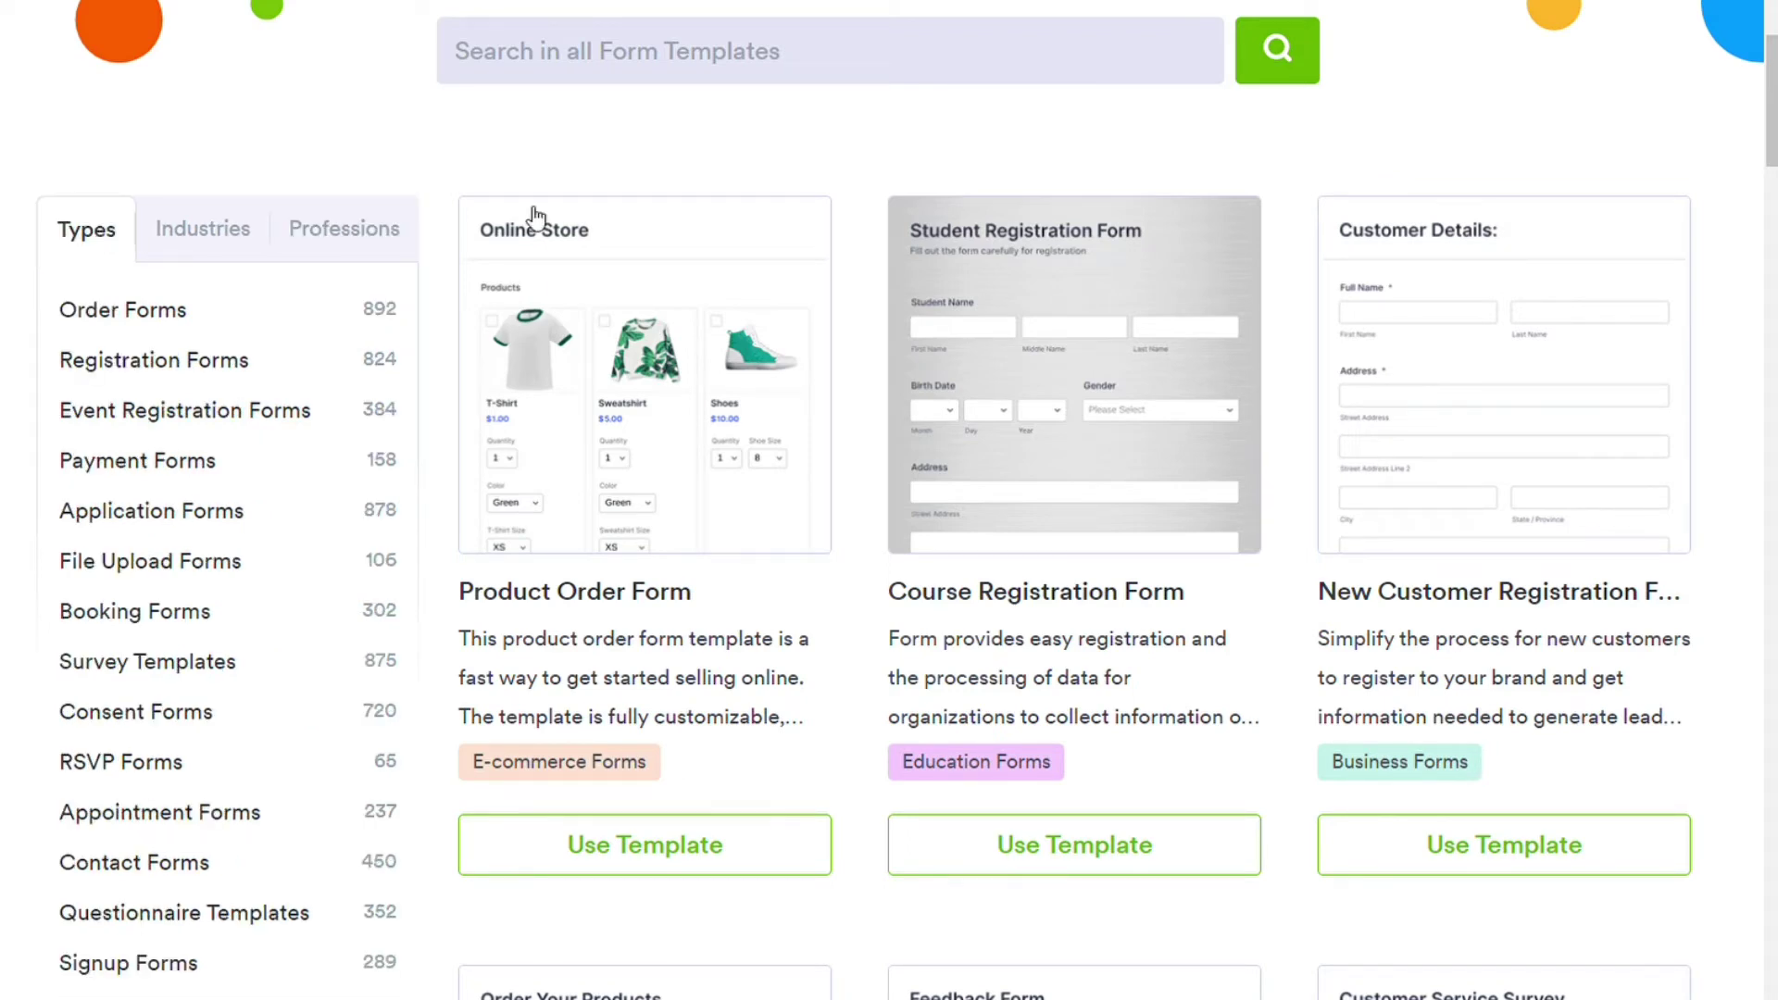
scroll(1771, 102, down, 1)
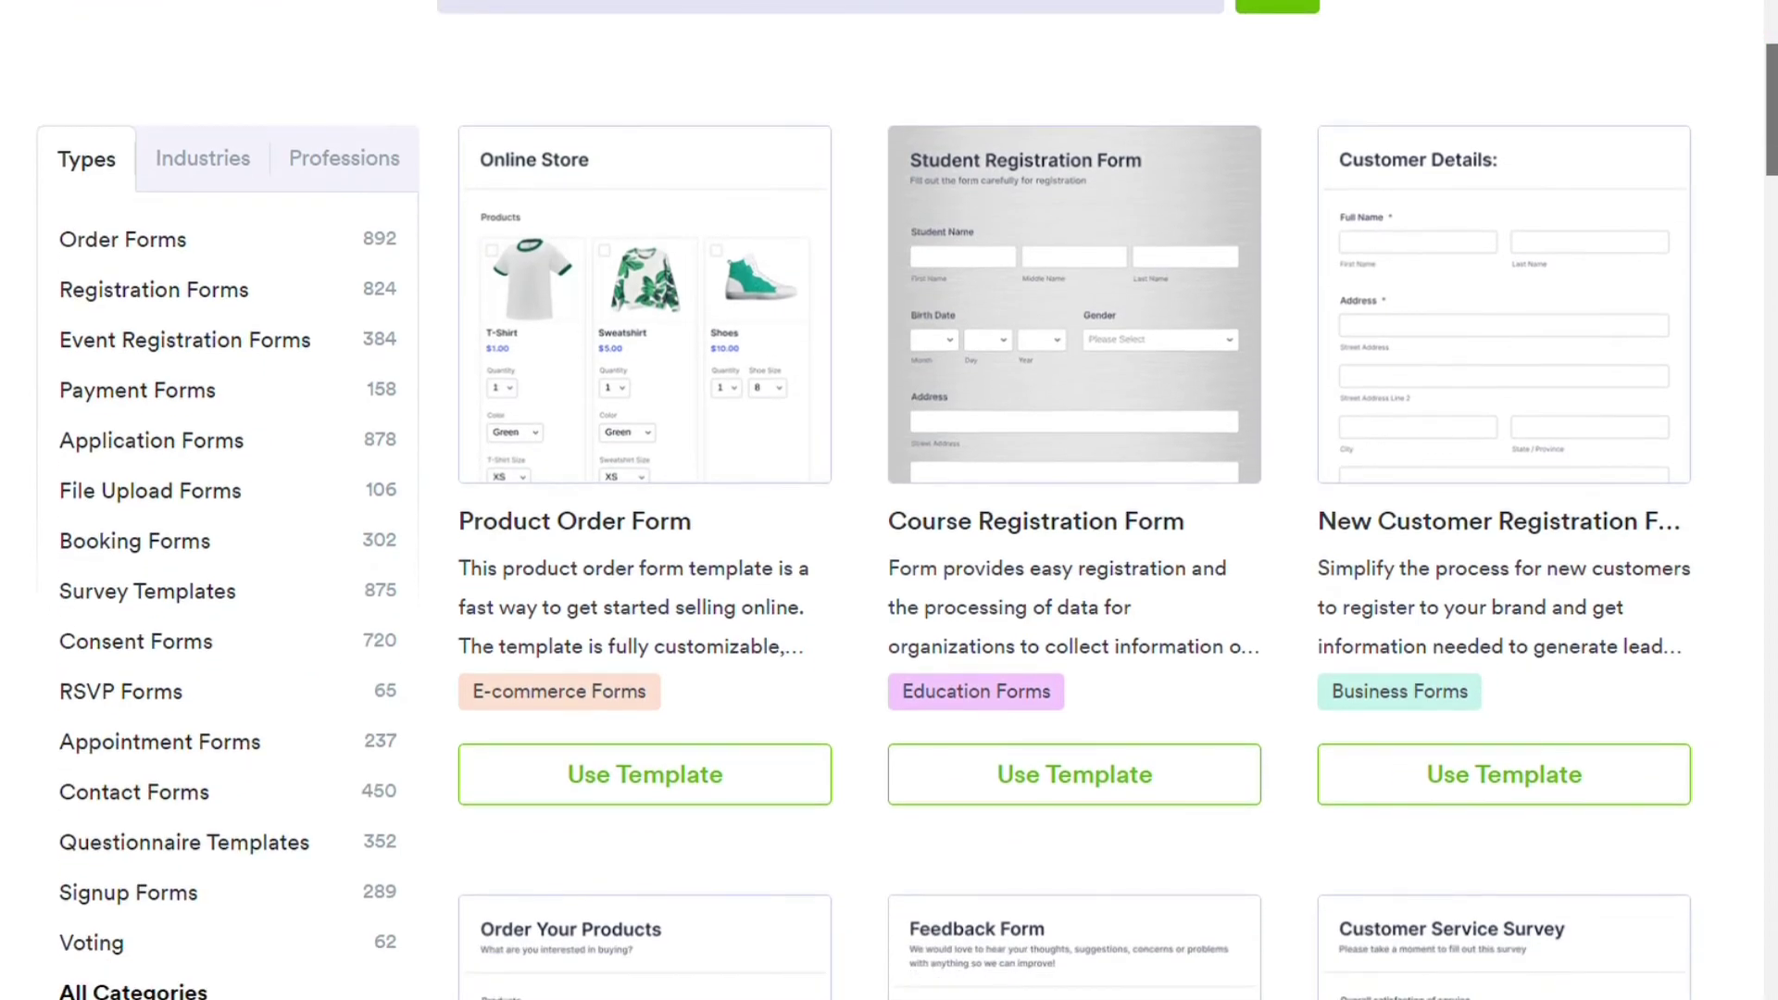
scroll(1771, 112, down, 1)
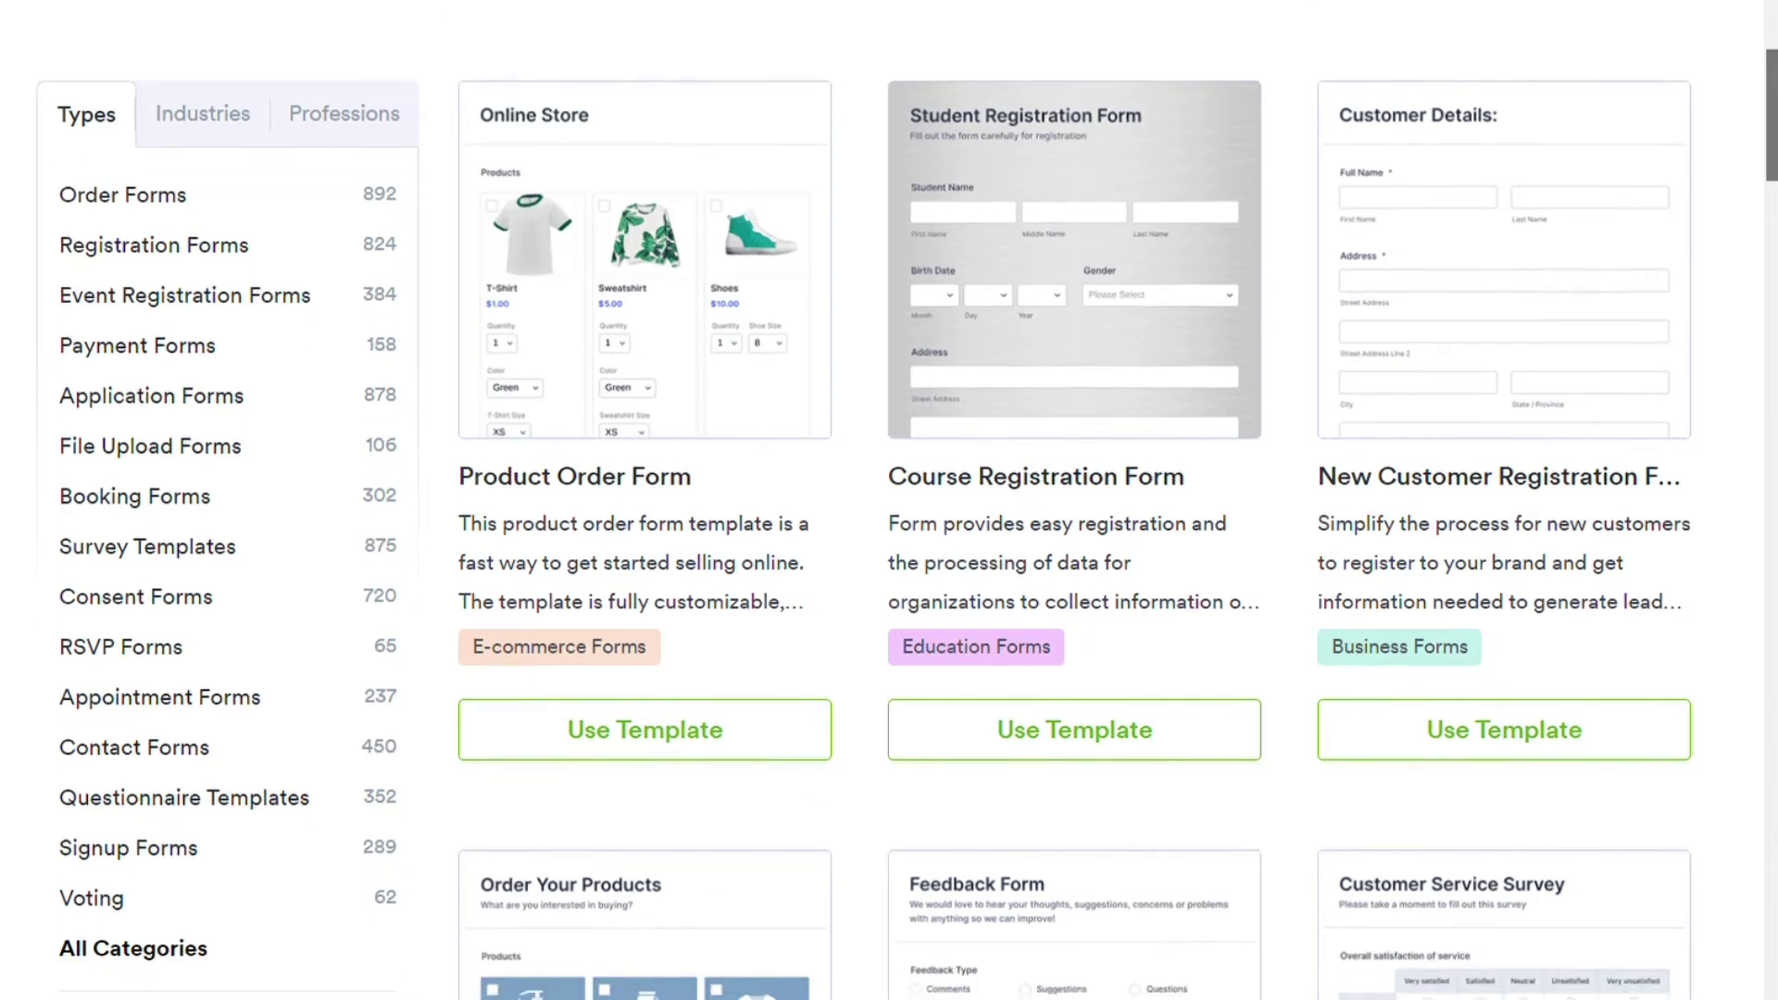
scroll(1771, 130, down, 2)
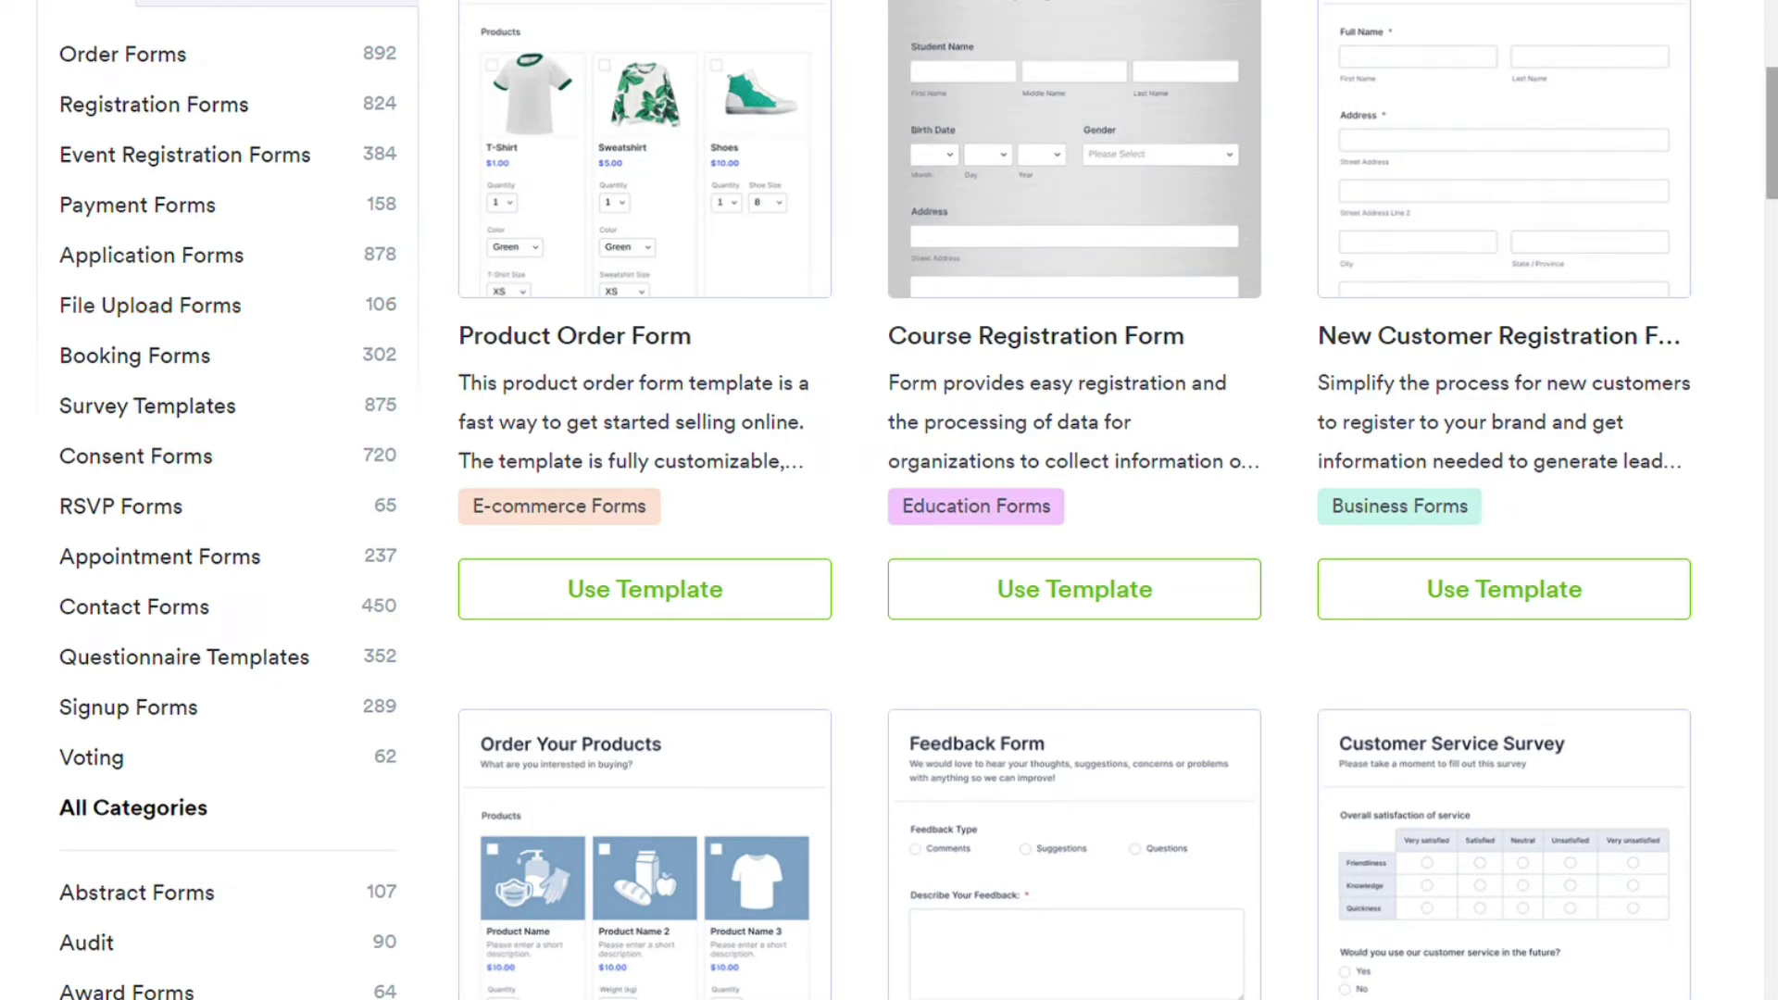
scroll(795, 283, down, 5)
scroll(795, 70, down, 4)
scroll(794, 70, up, 15)
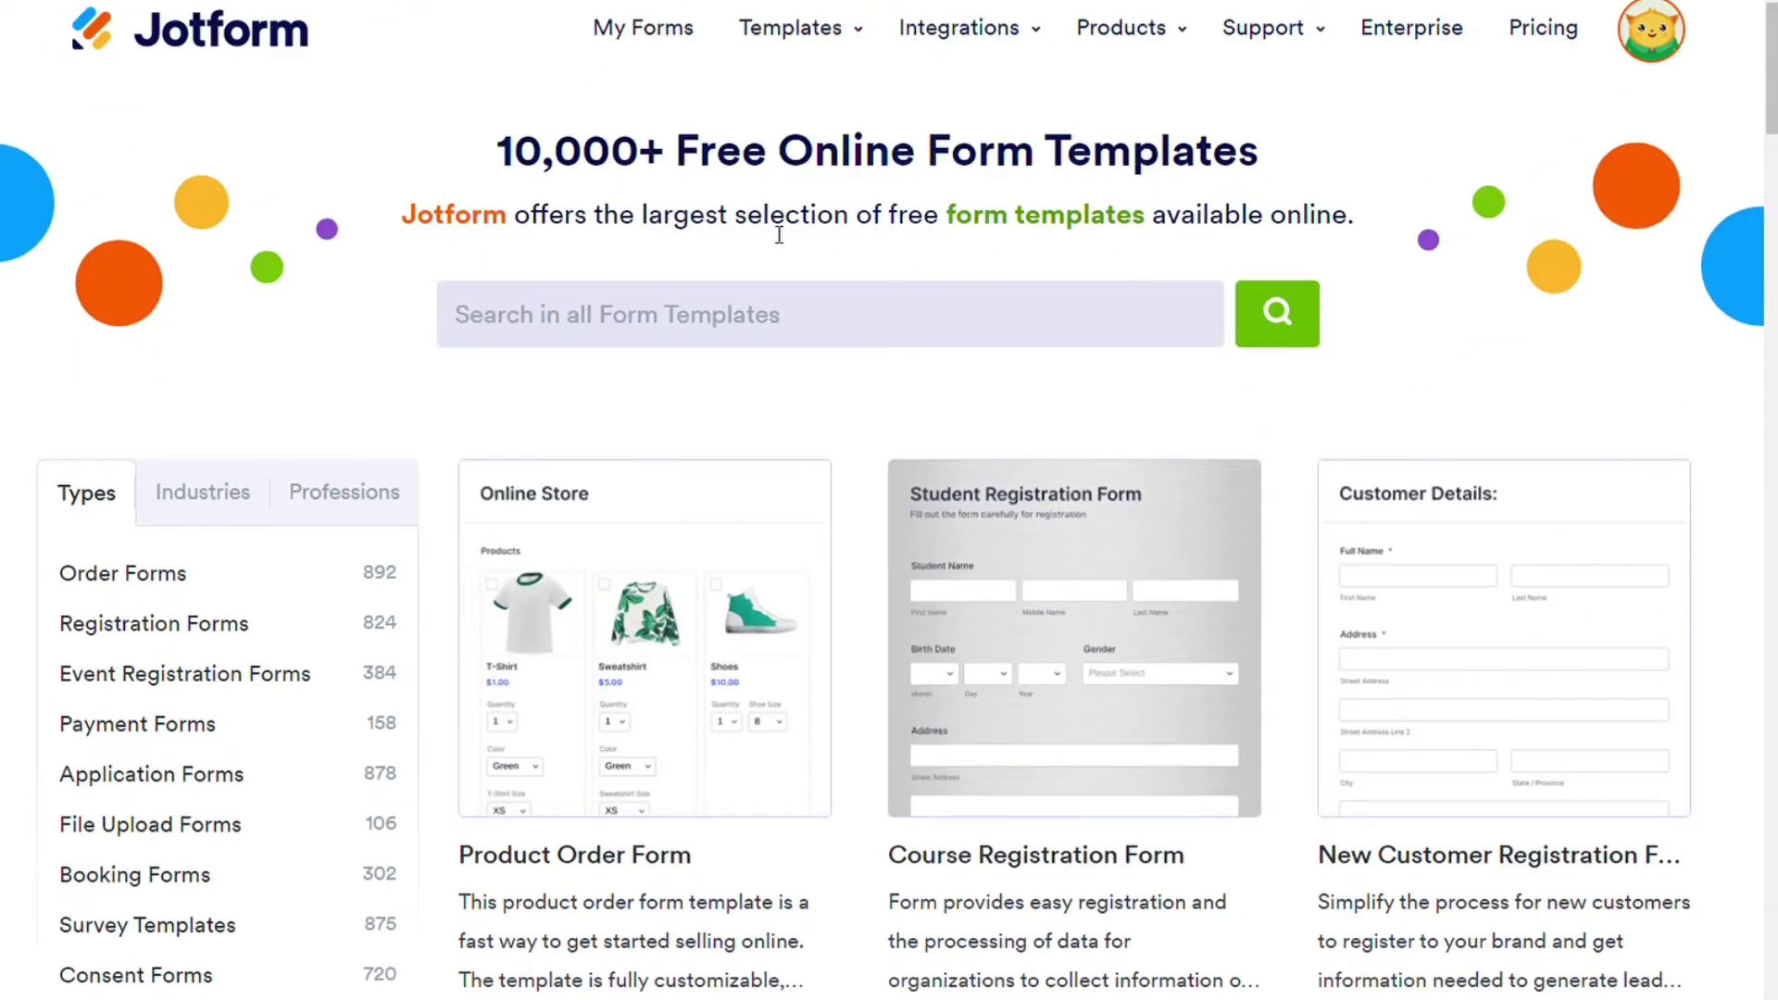
- Preview the Product Order Form template, then close the preview
mouse_move(667, 509)
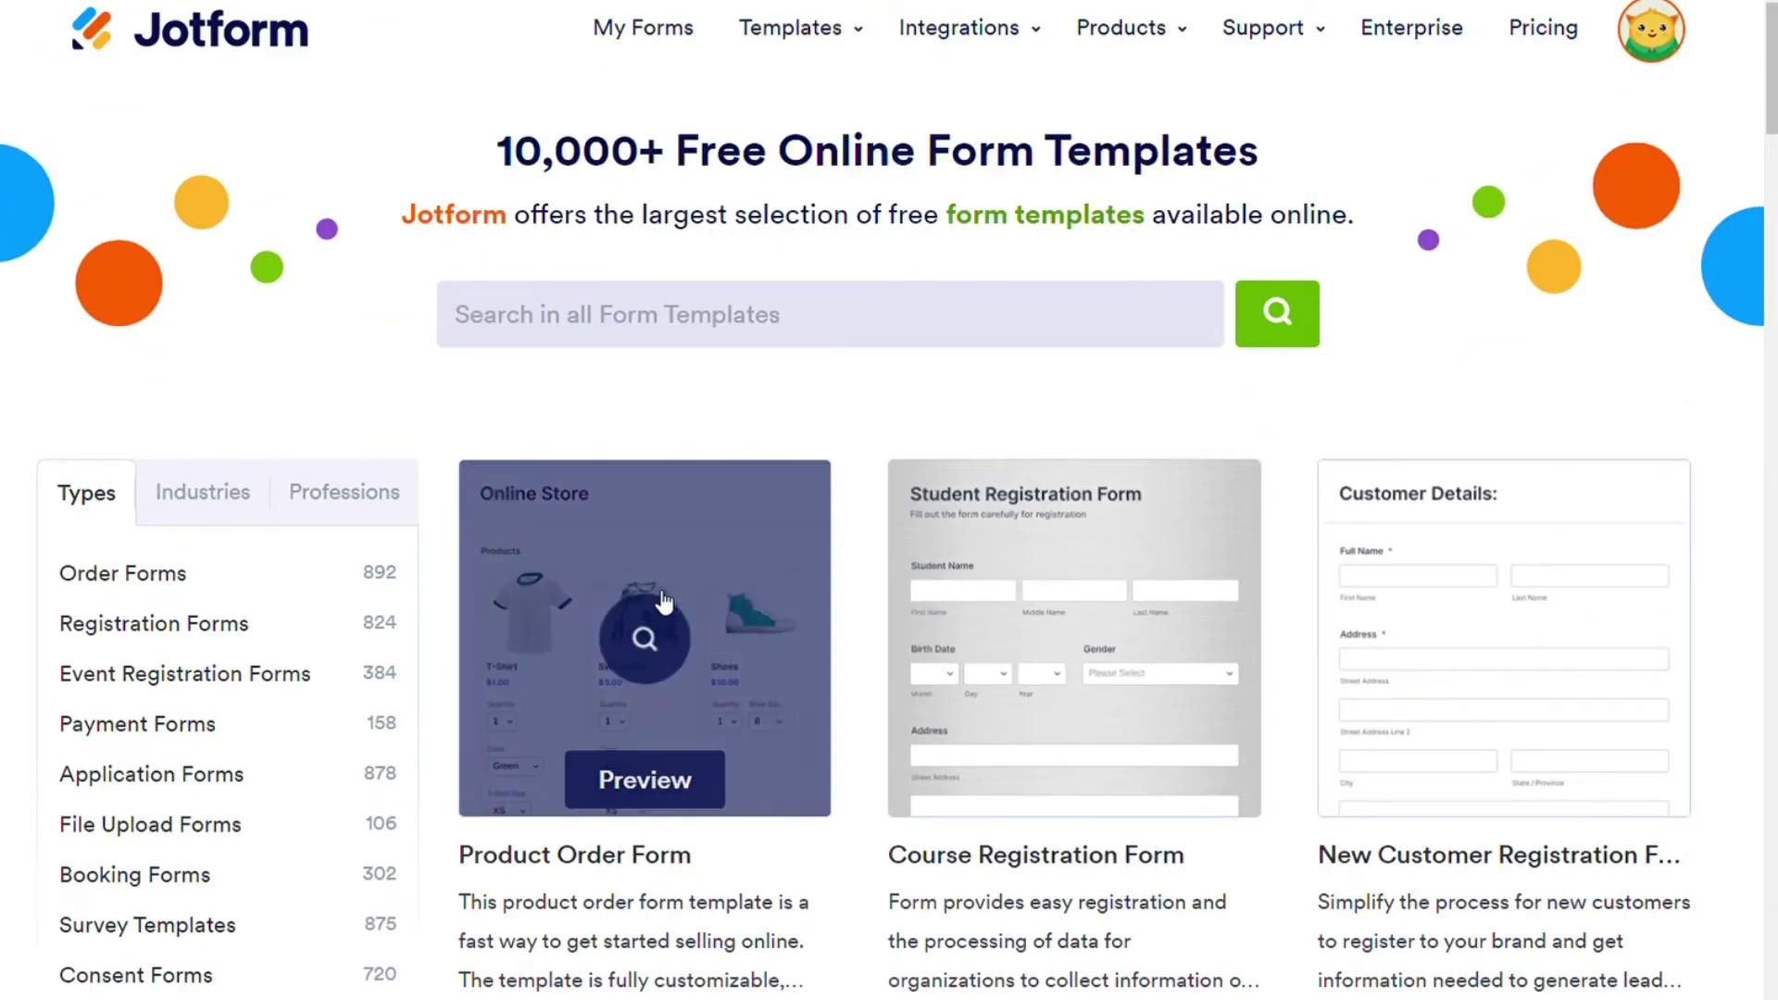
click(645, 765)
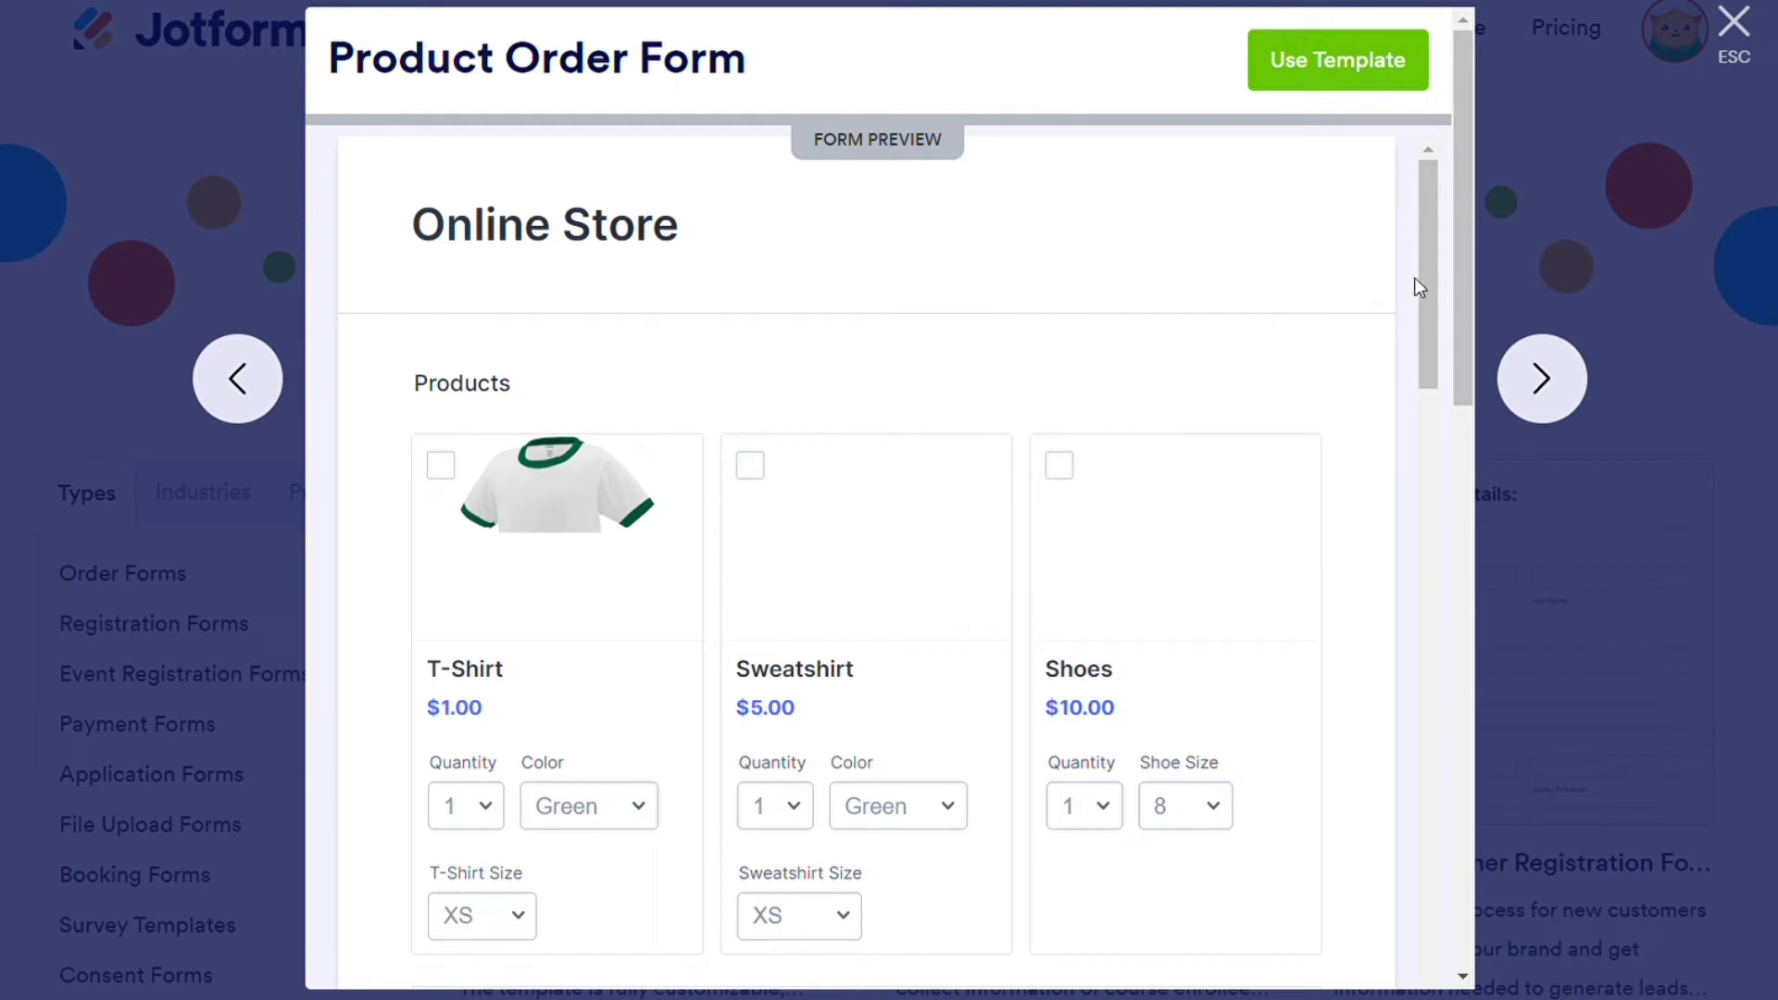
mouse_move(1434, 276)
mouse_down()
mouse_move(1435, 318)
mouse_move(1436, 293)
mouse_up()
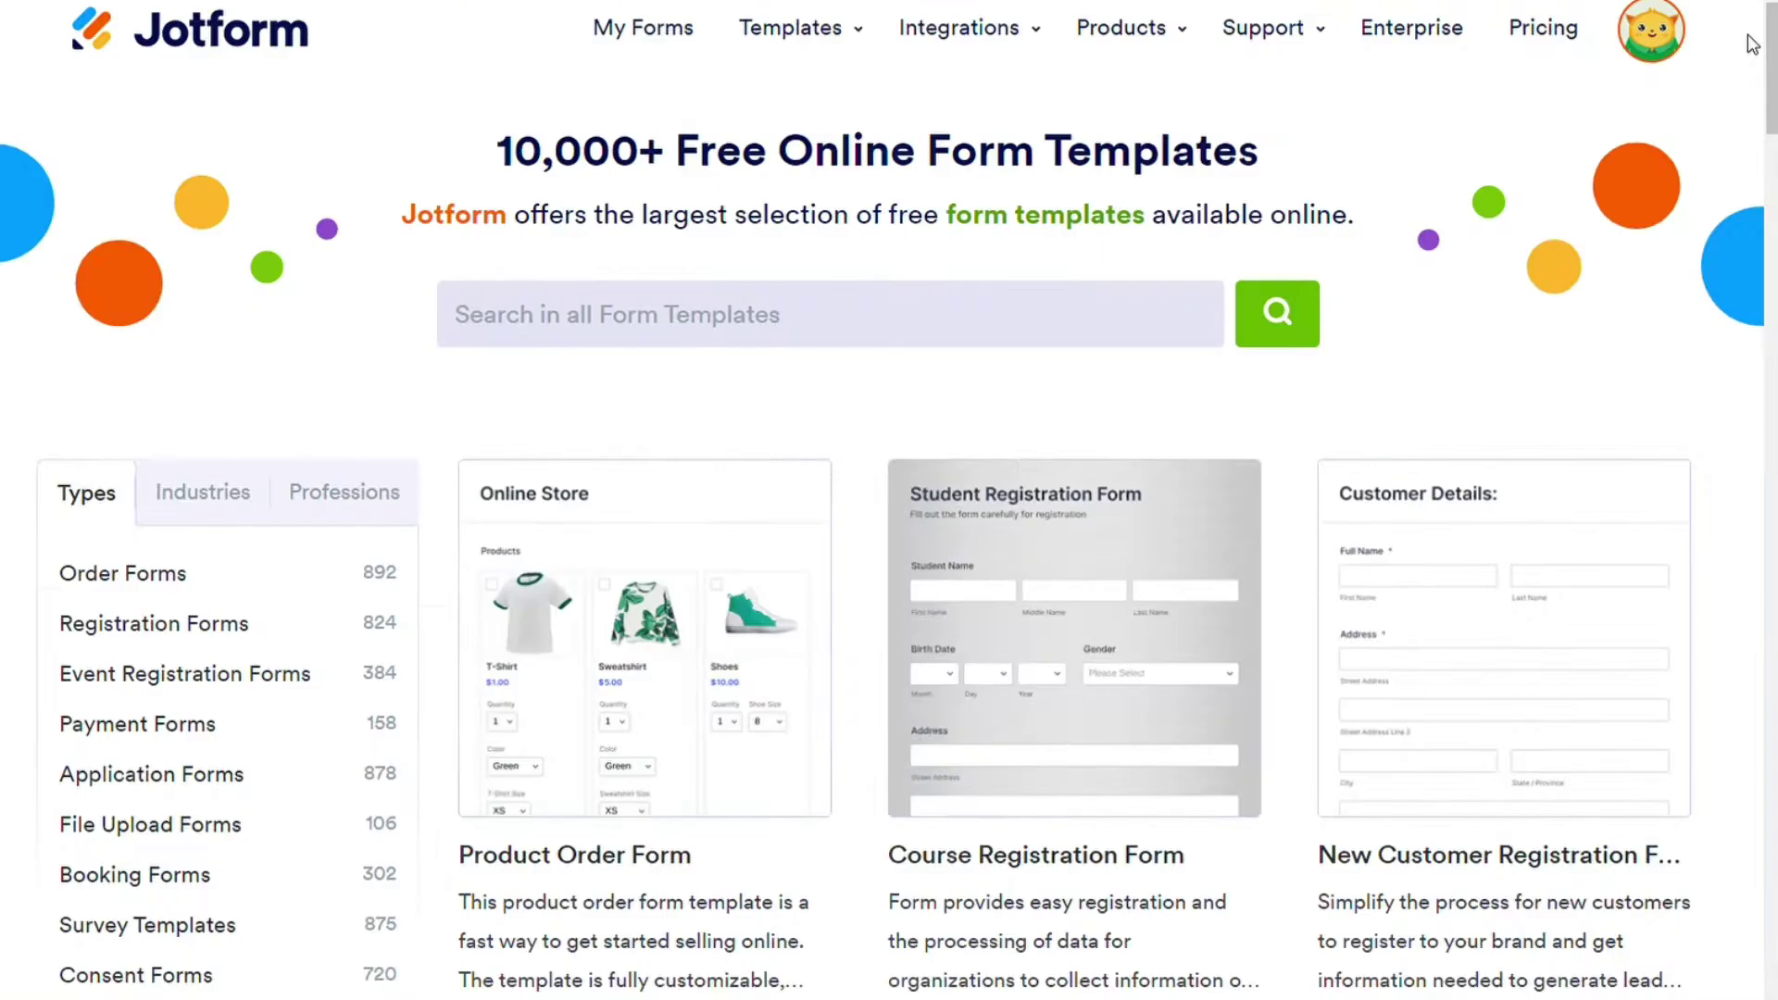
click(1733, 28)
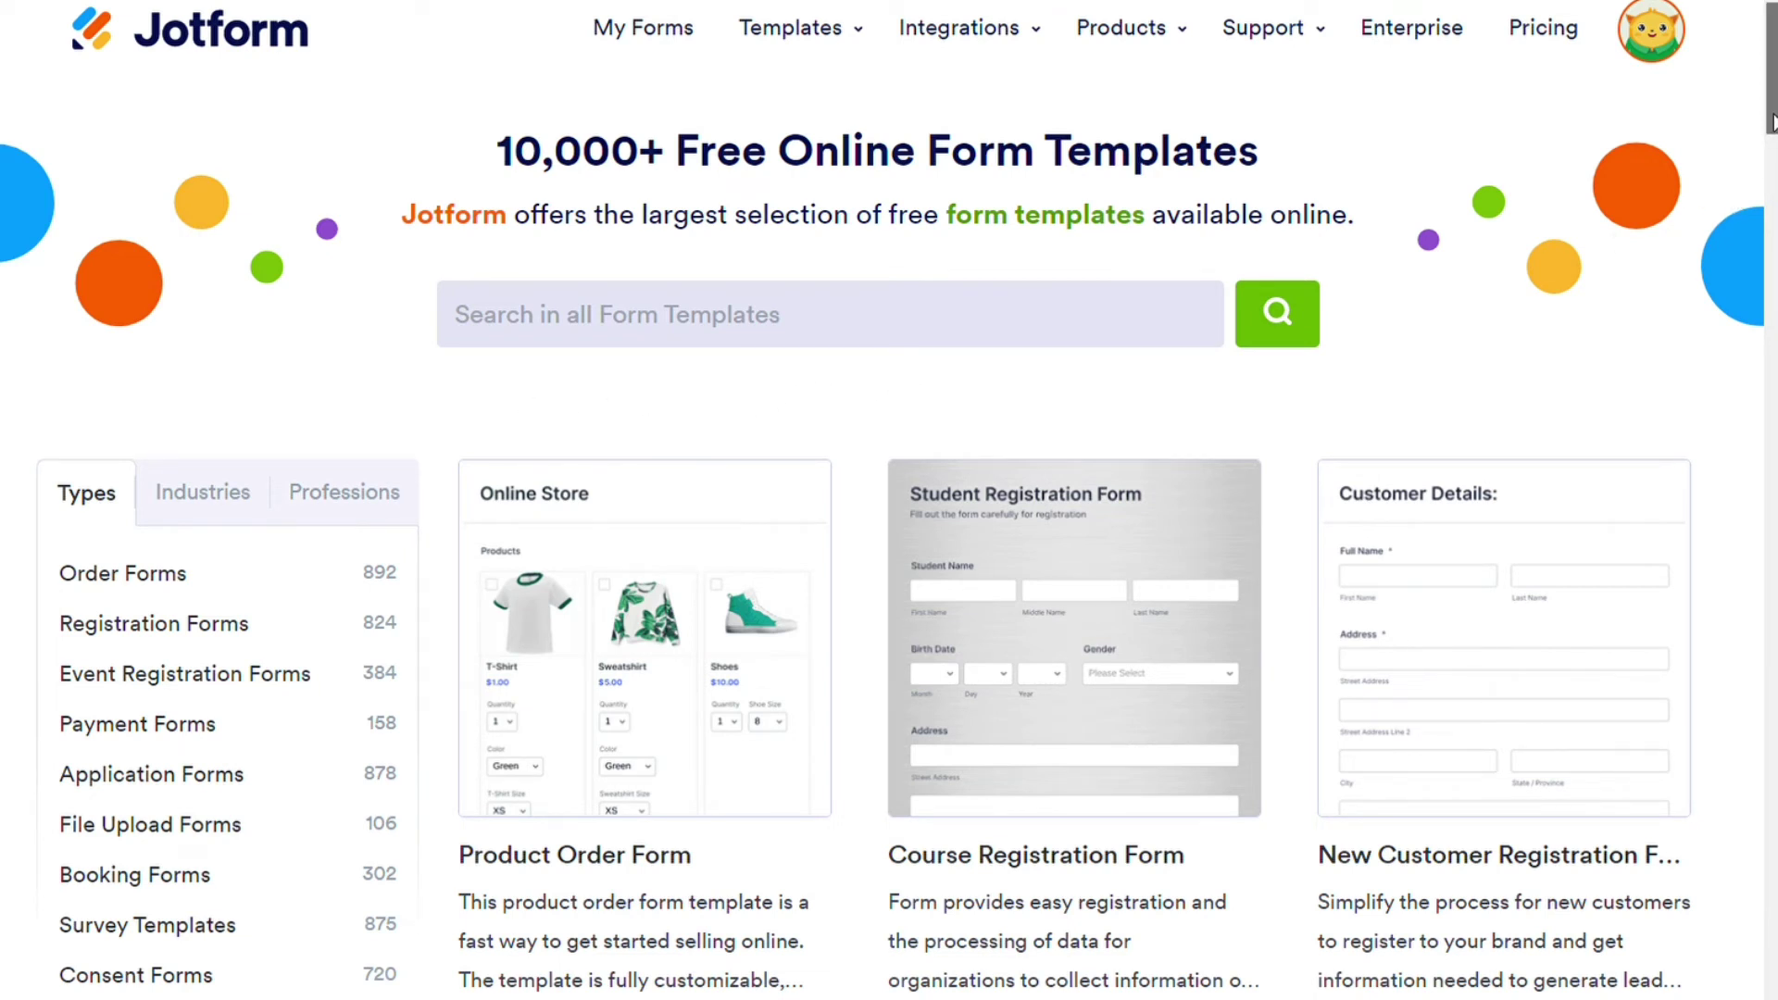
drag(1771, 125, 1706, 119)
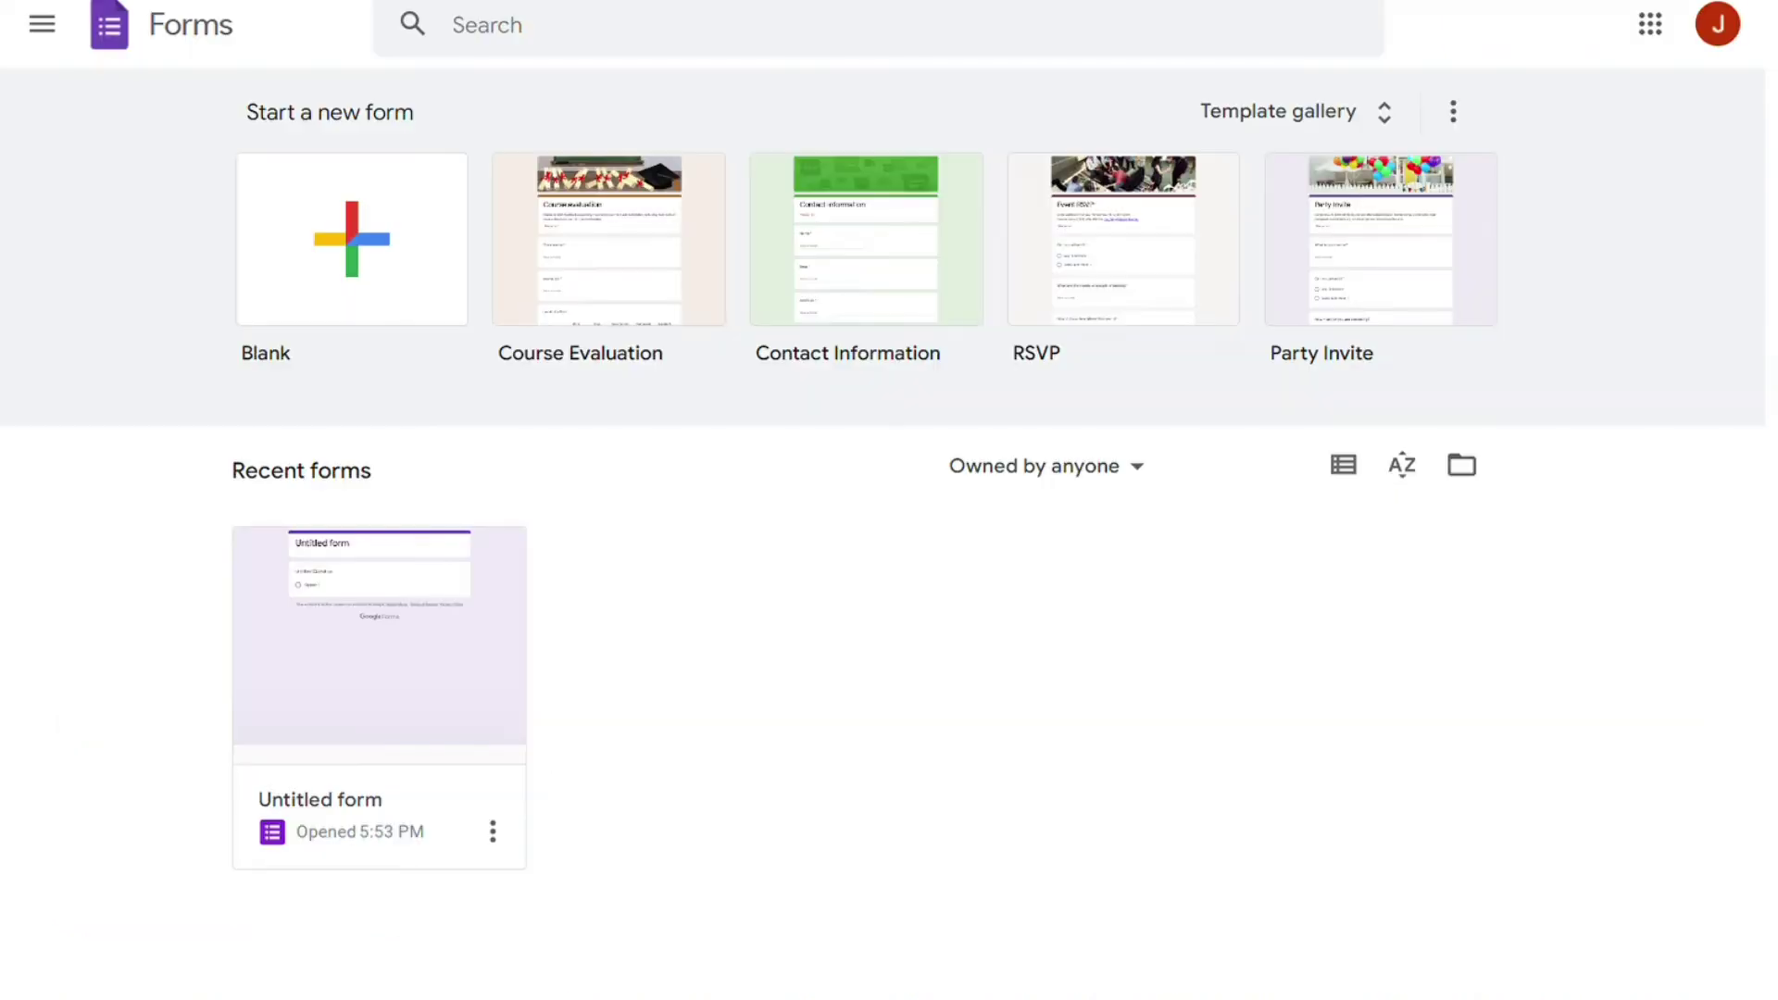
- Browse the Google Forms template gallery's Recently used and Personal templates
click(1273, 147)
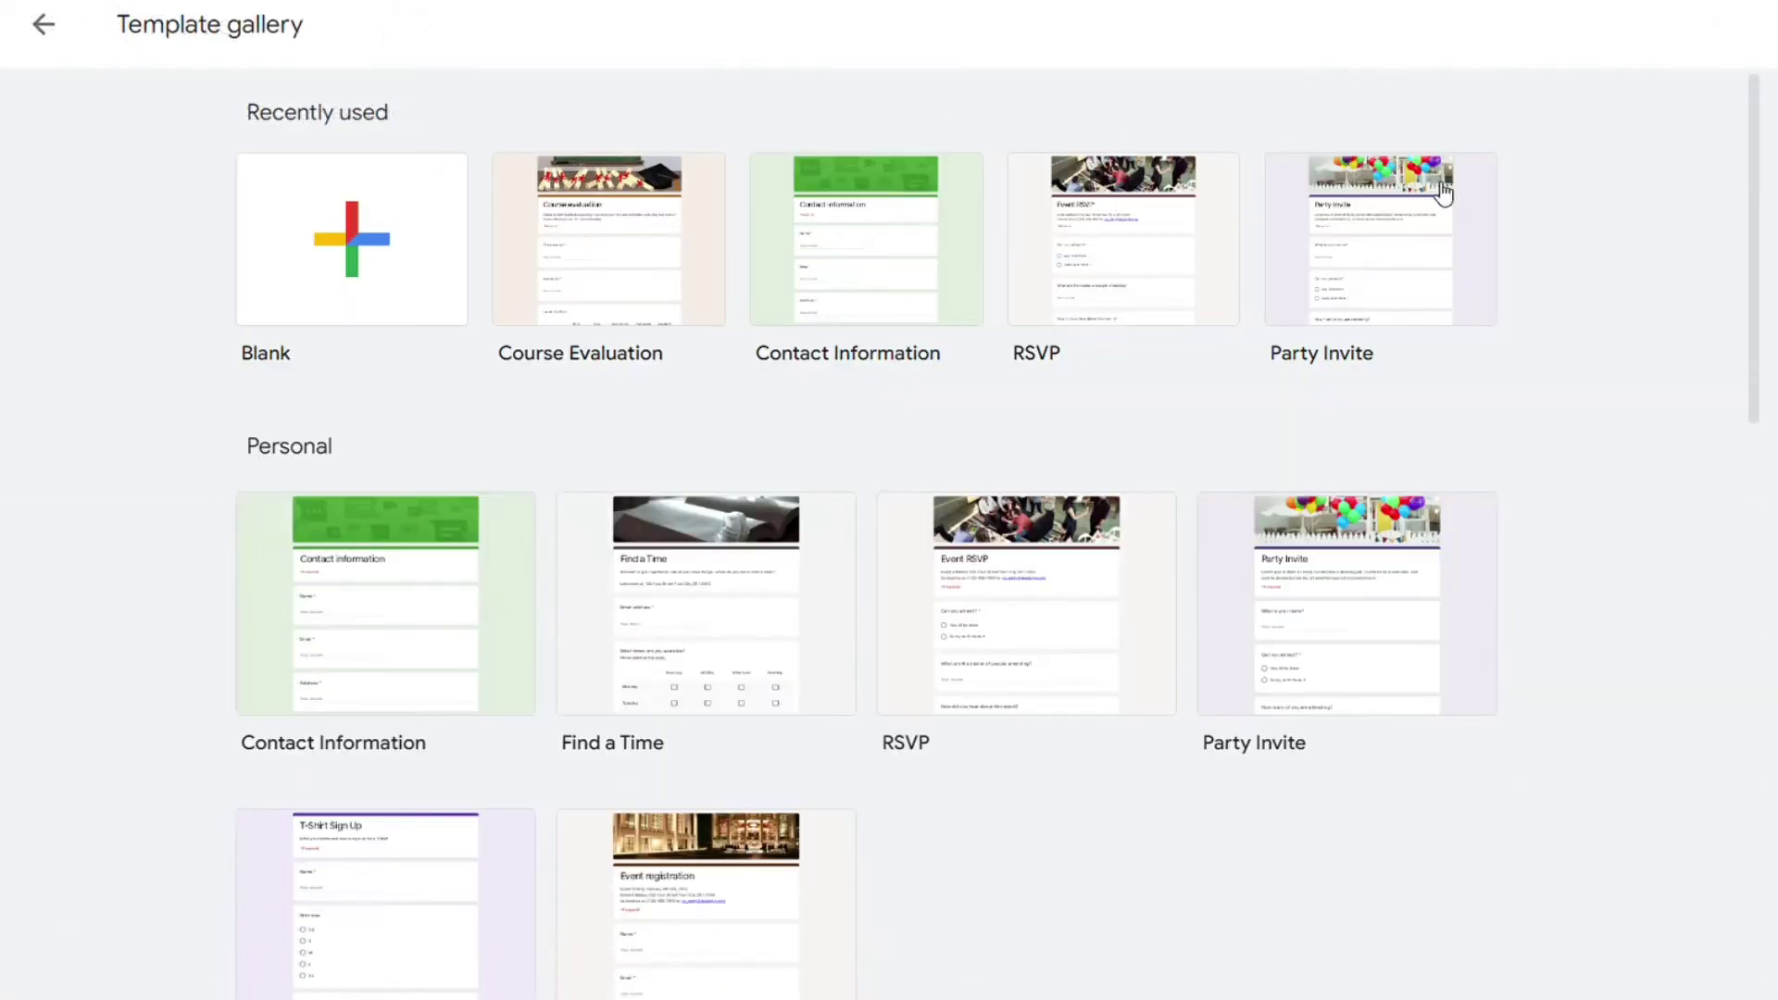
drag(1756, 226, 1763, 716)
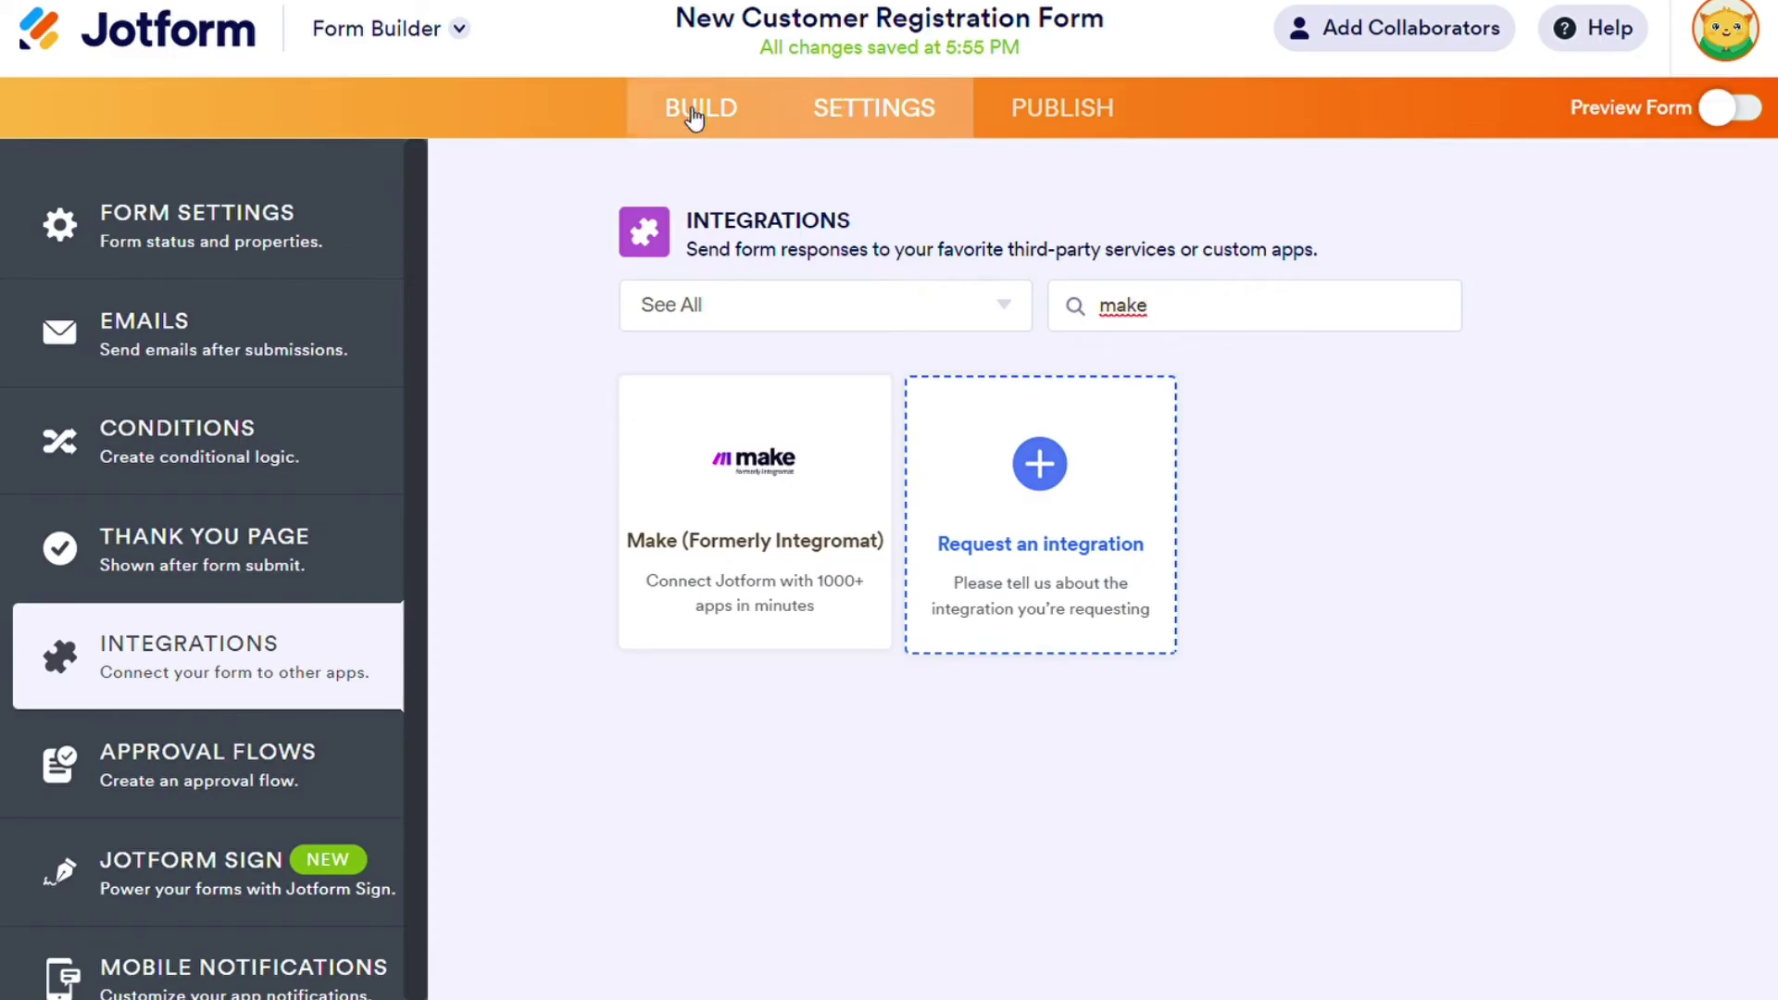
- Review the Link to Share settings for the New Customer Registration Form, set as Public Form
click(693, 116)
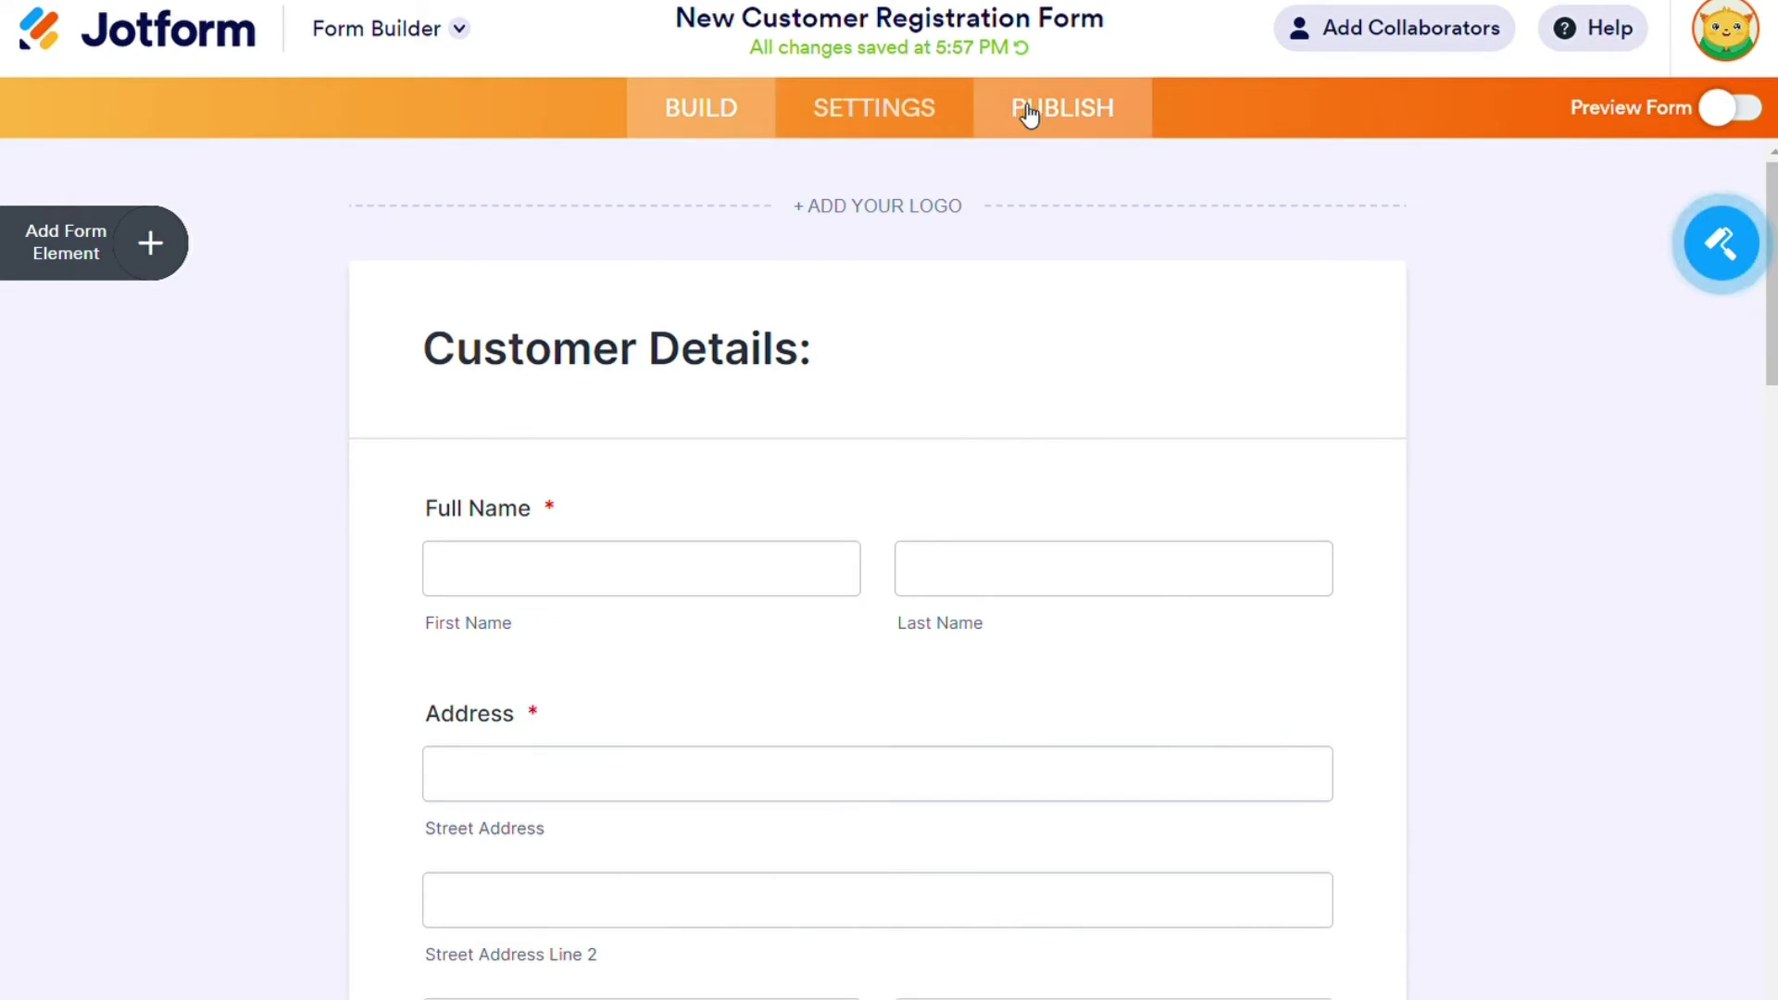
click(1030, 112)
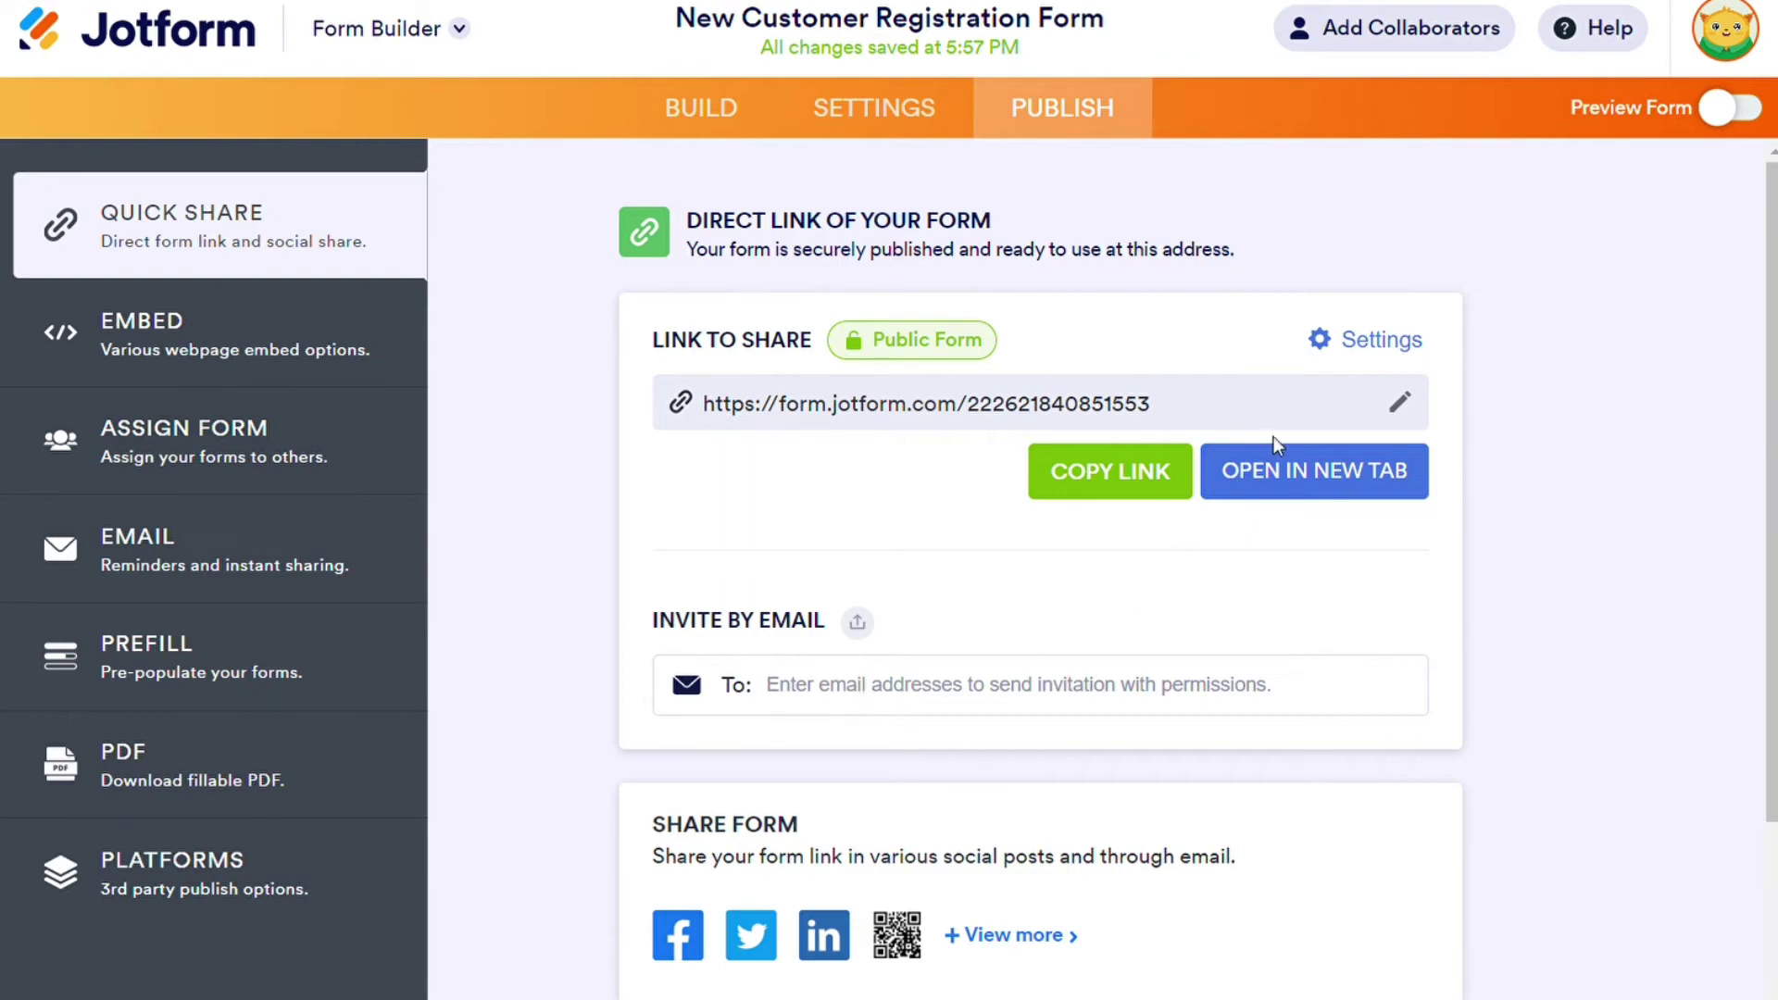
click(1369, 339)
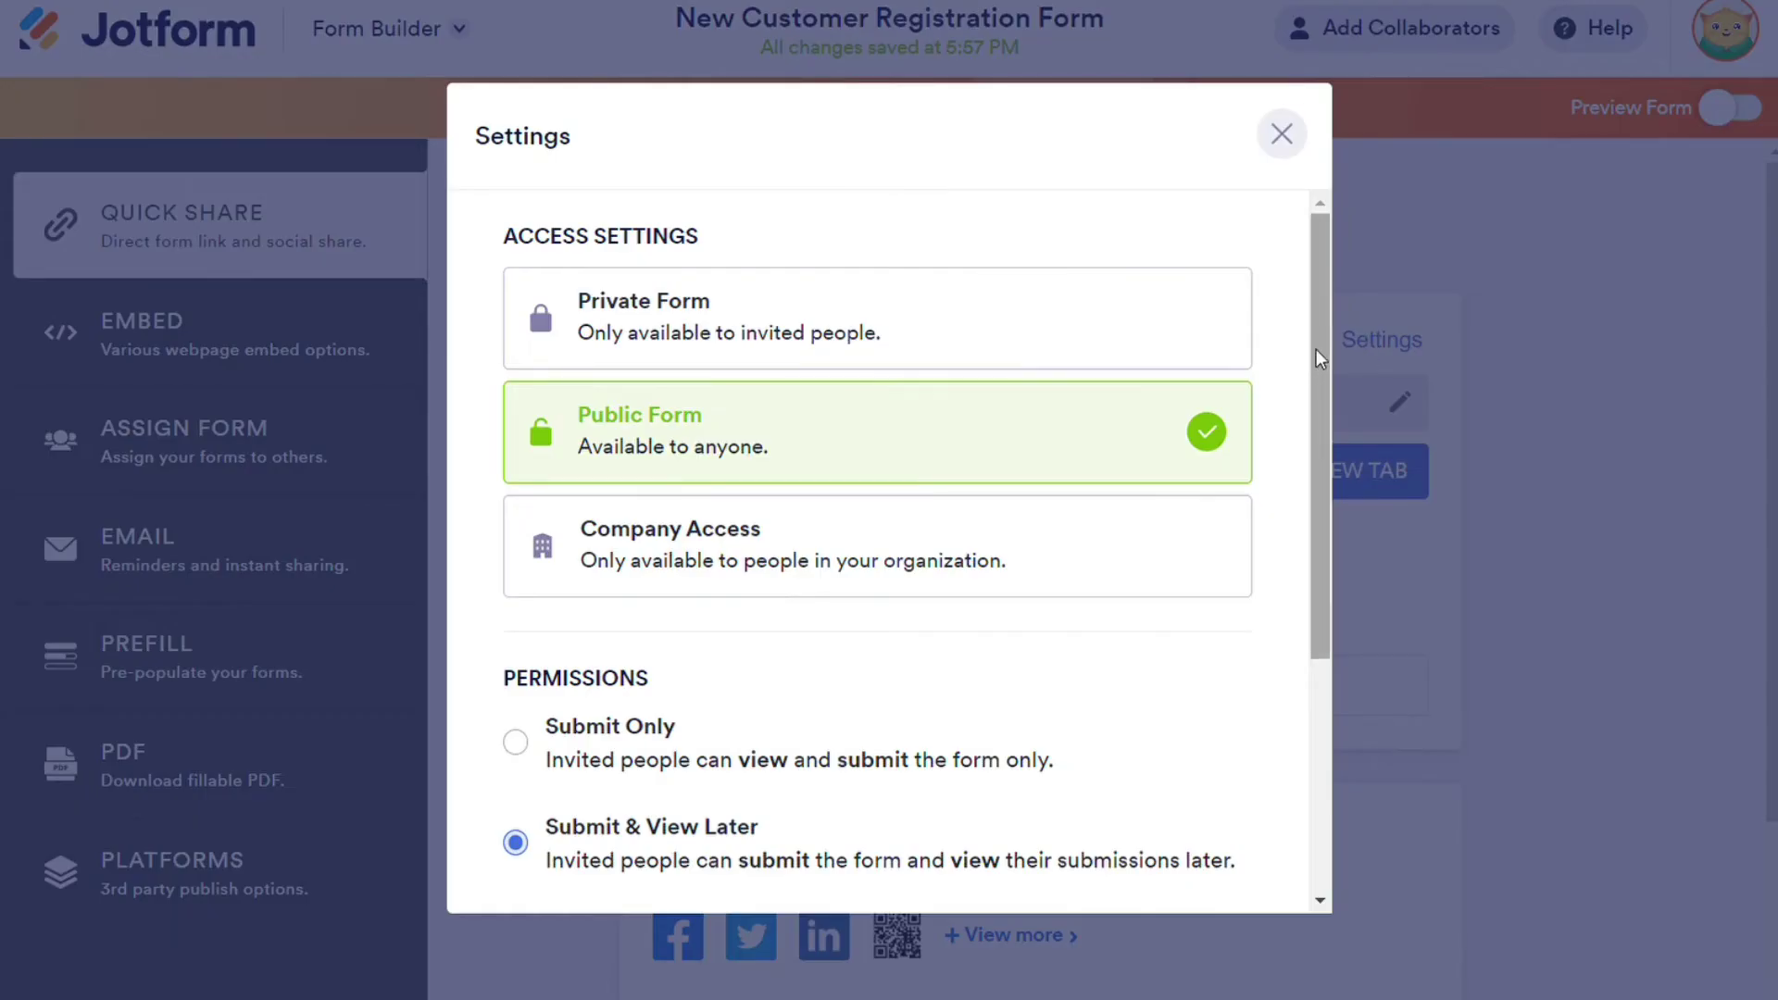
drag(1315, 348, 1350, 535)
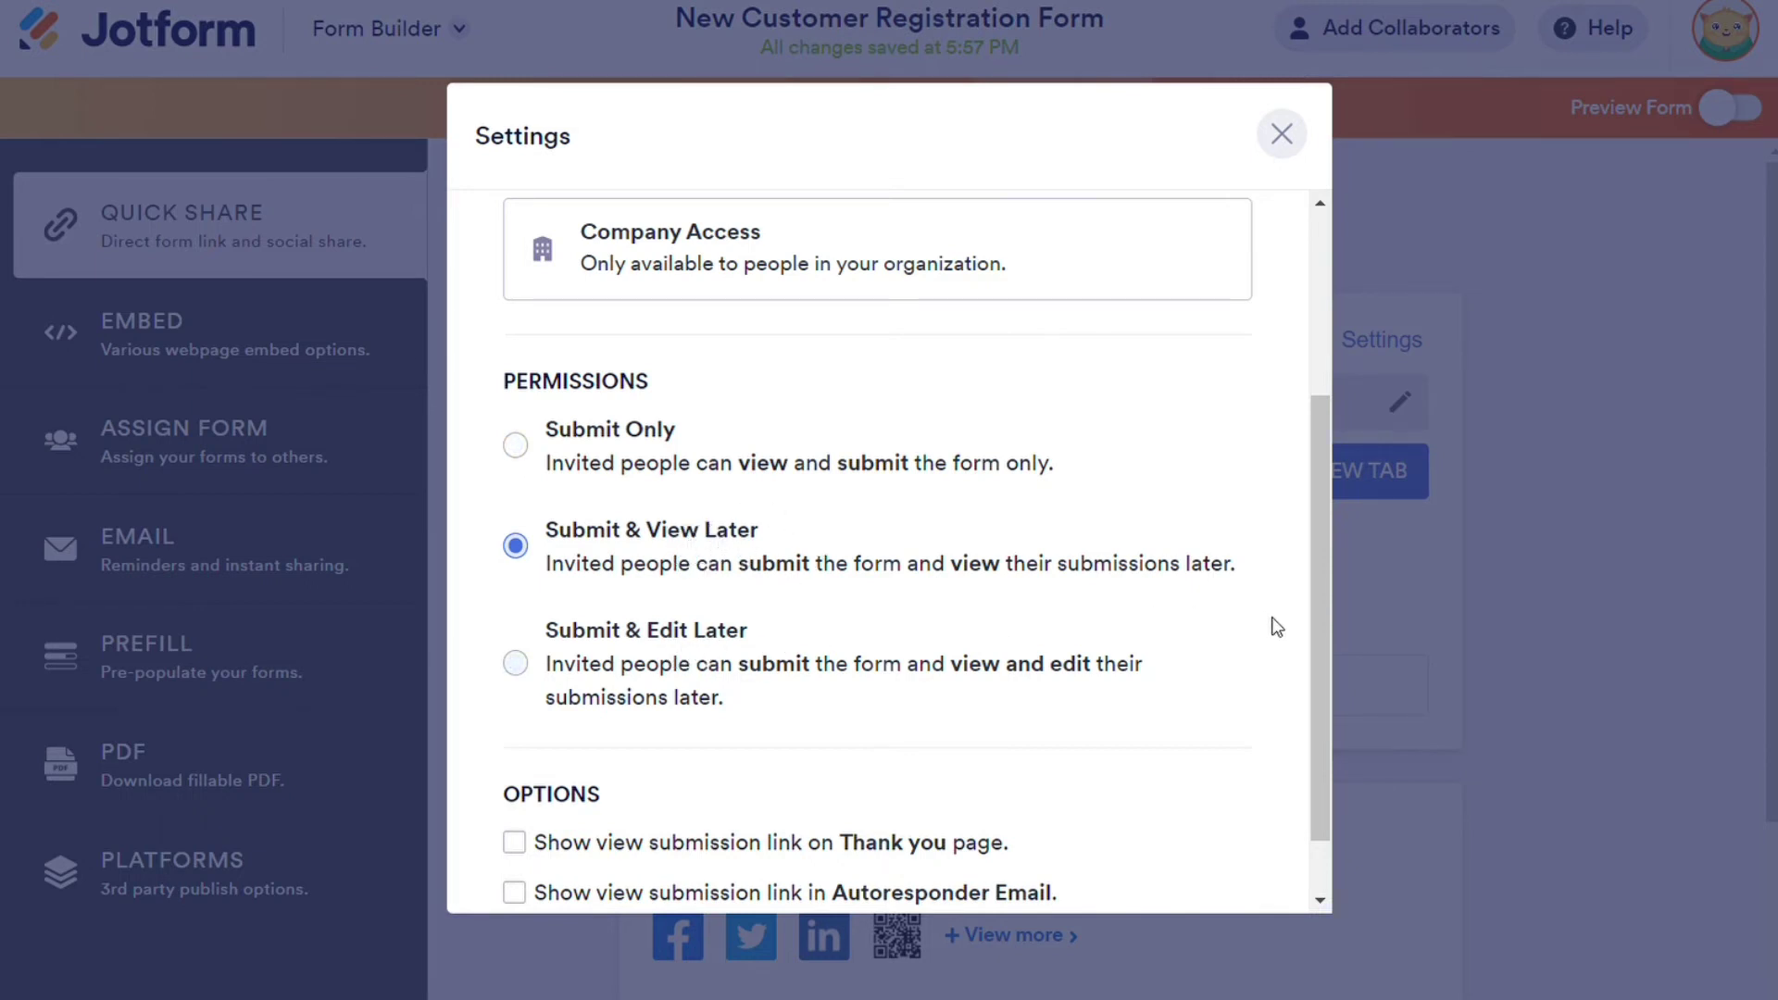
drag(1319, 636, 1282, 368)
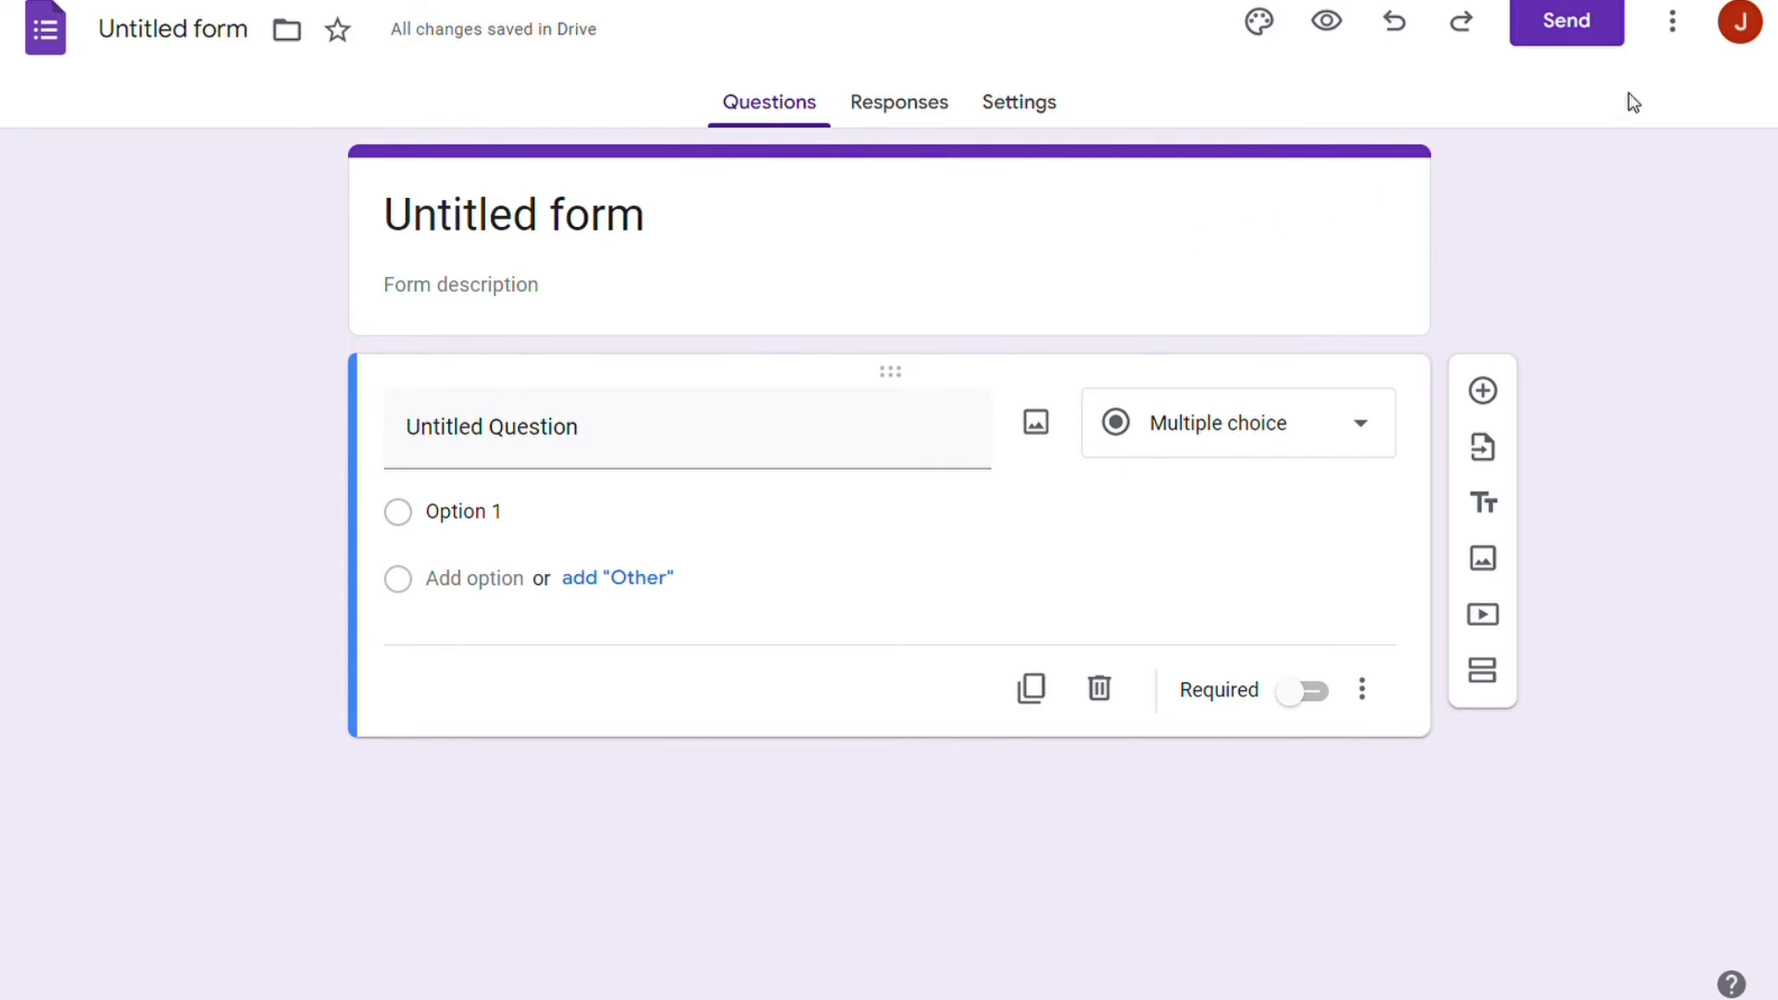
click(1572, 30)
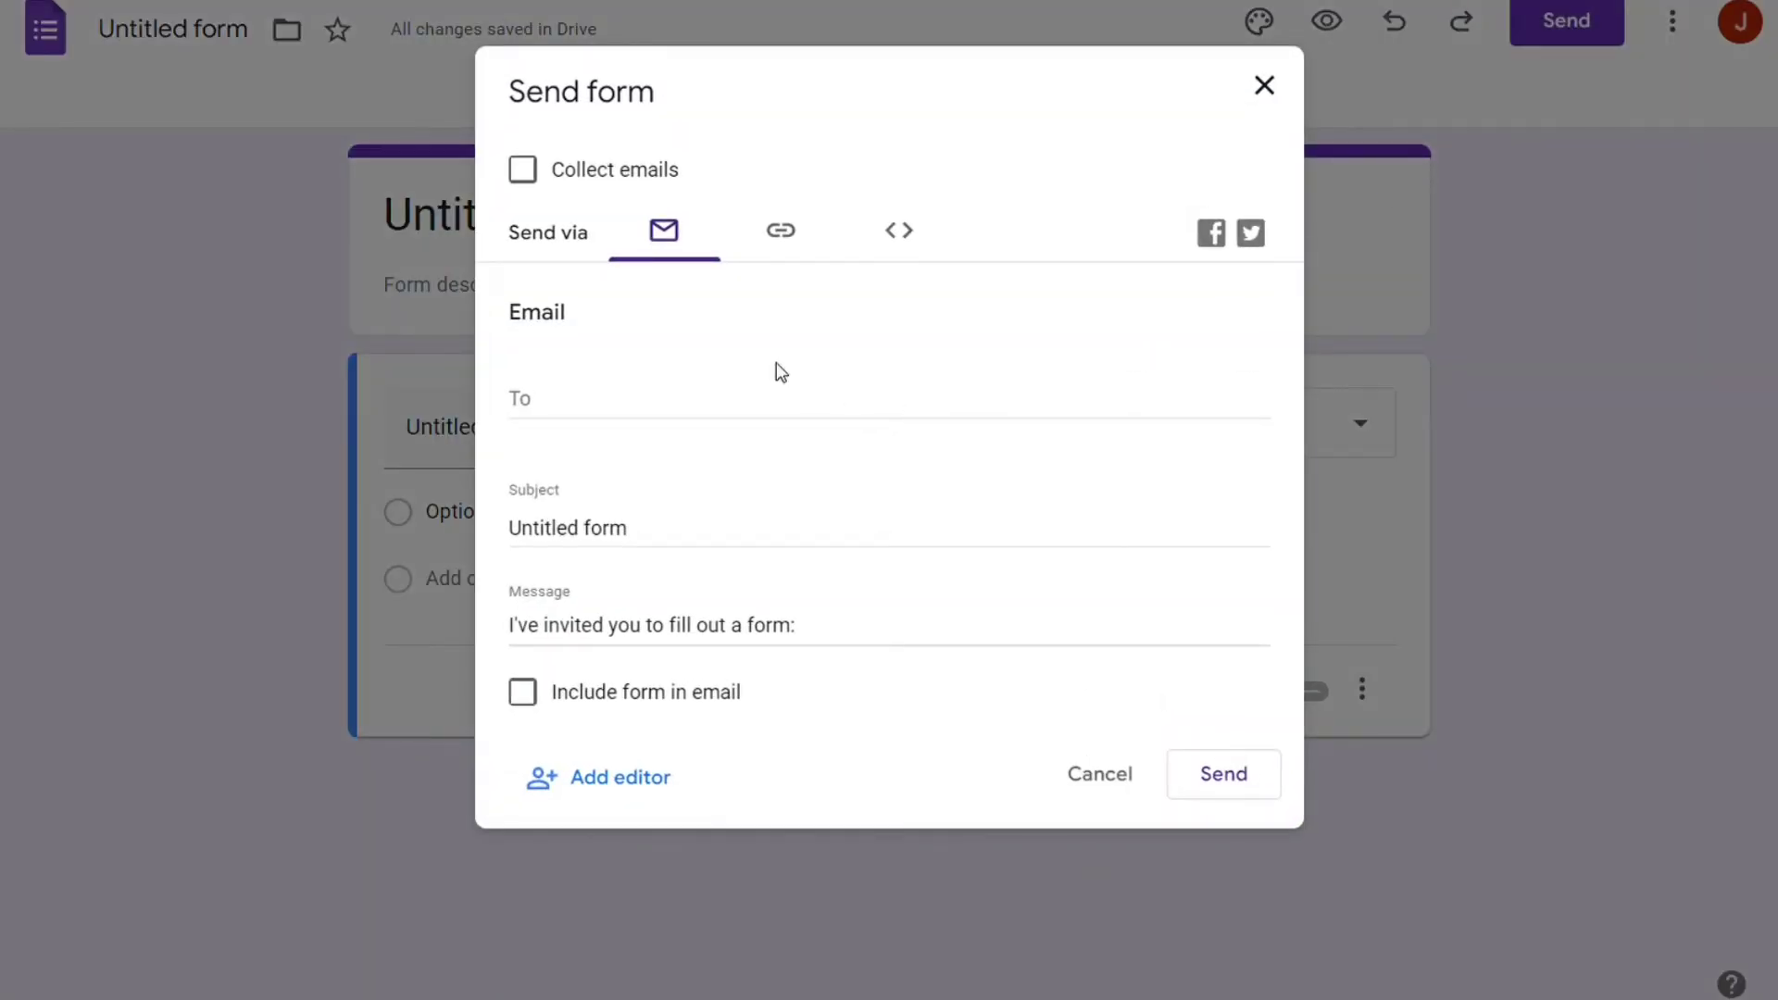
click(787, 248)
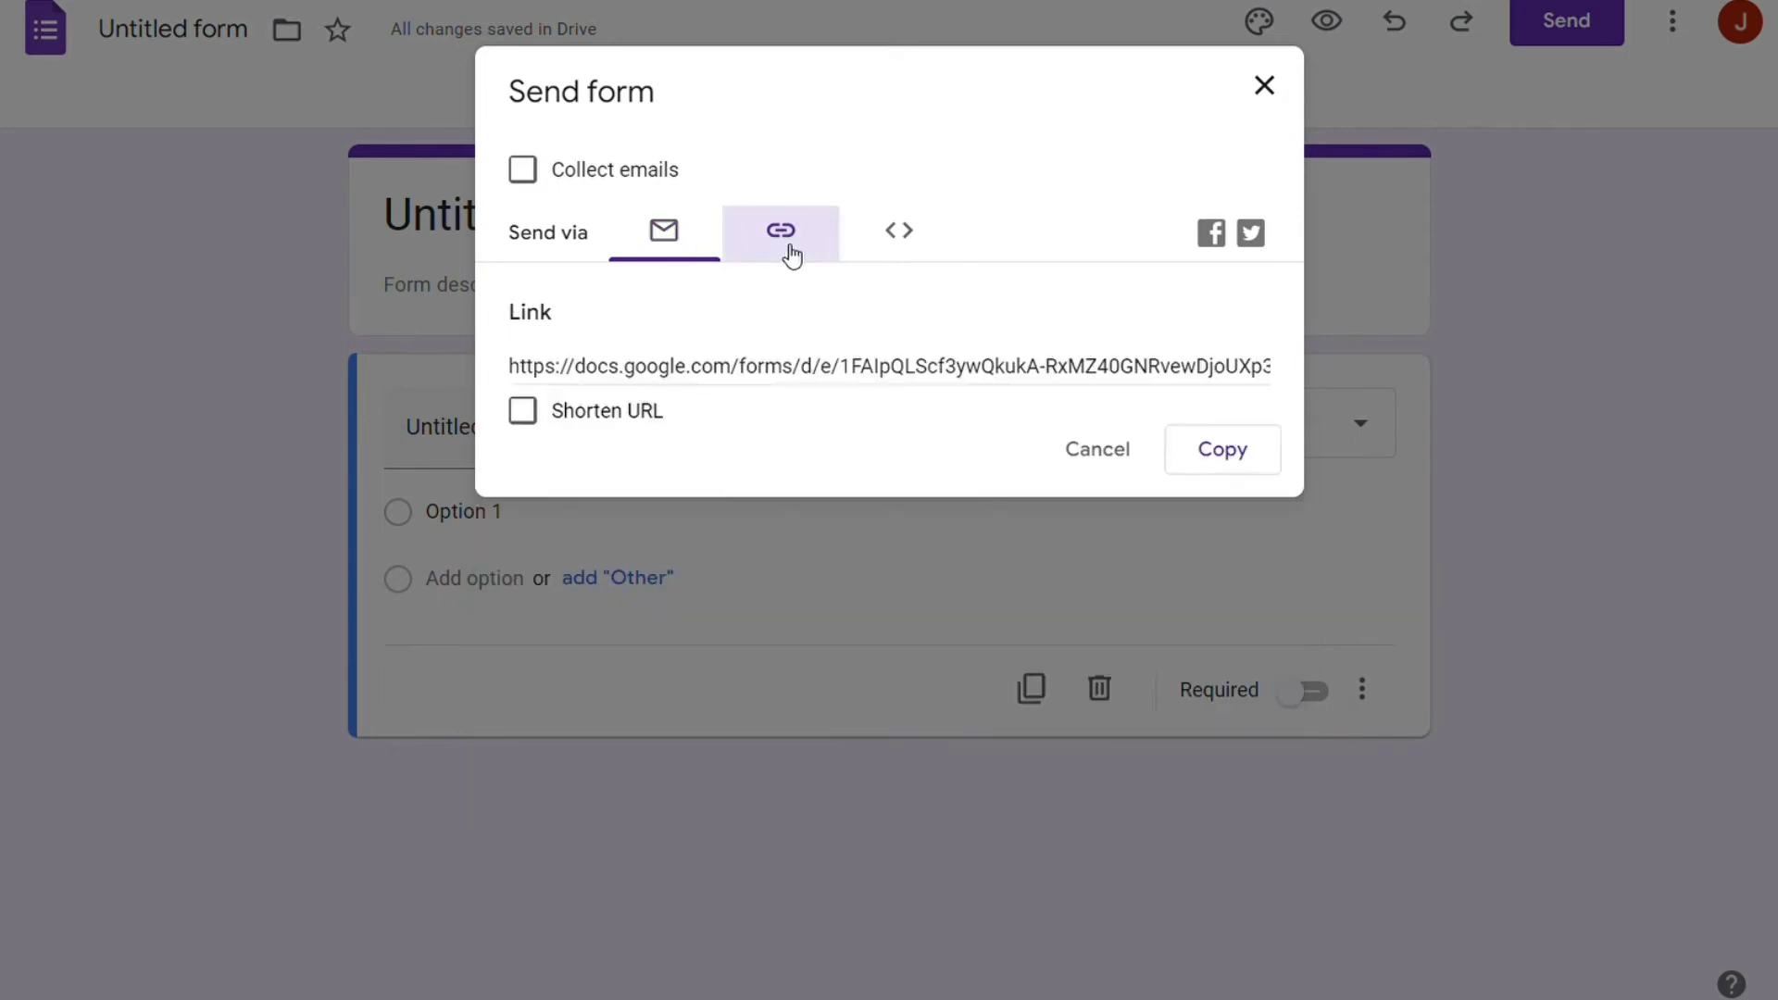
click(916, 246)
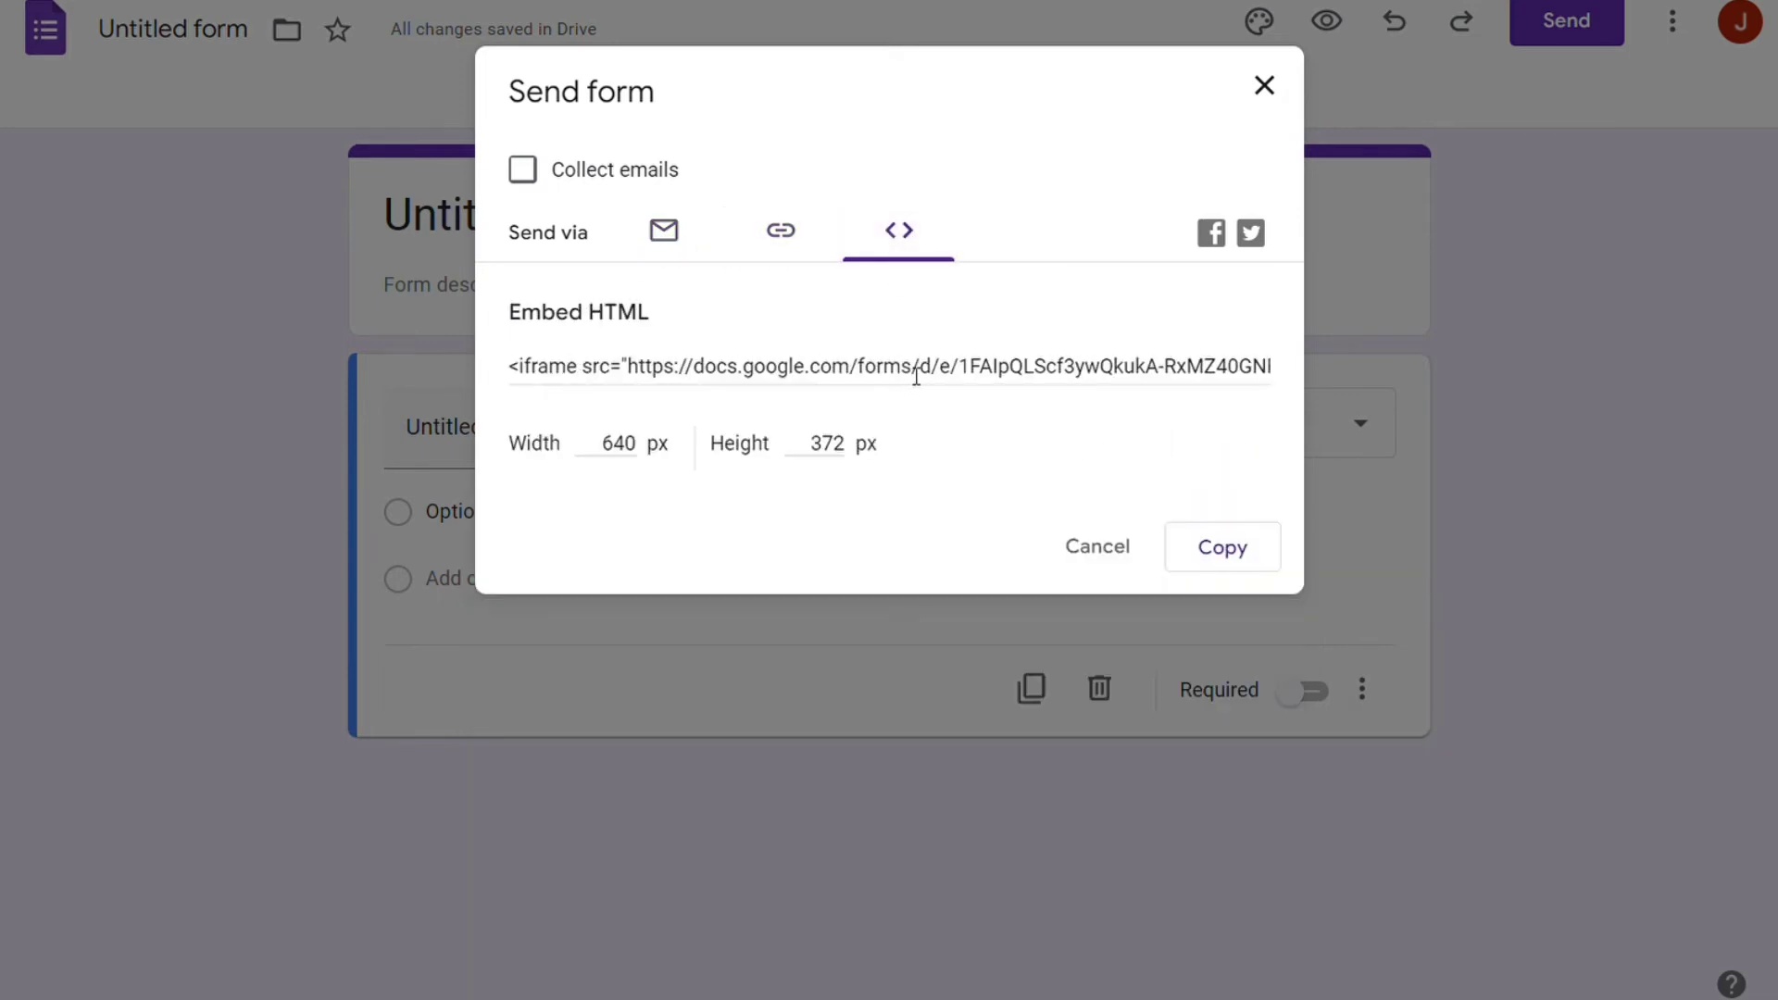
click(684, 231)
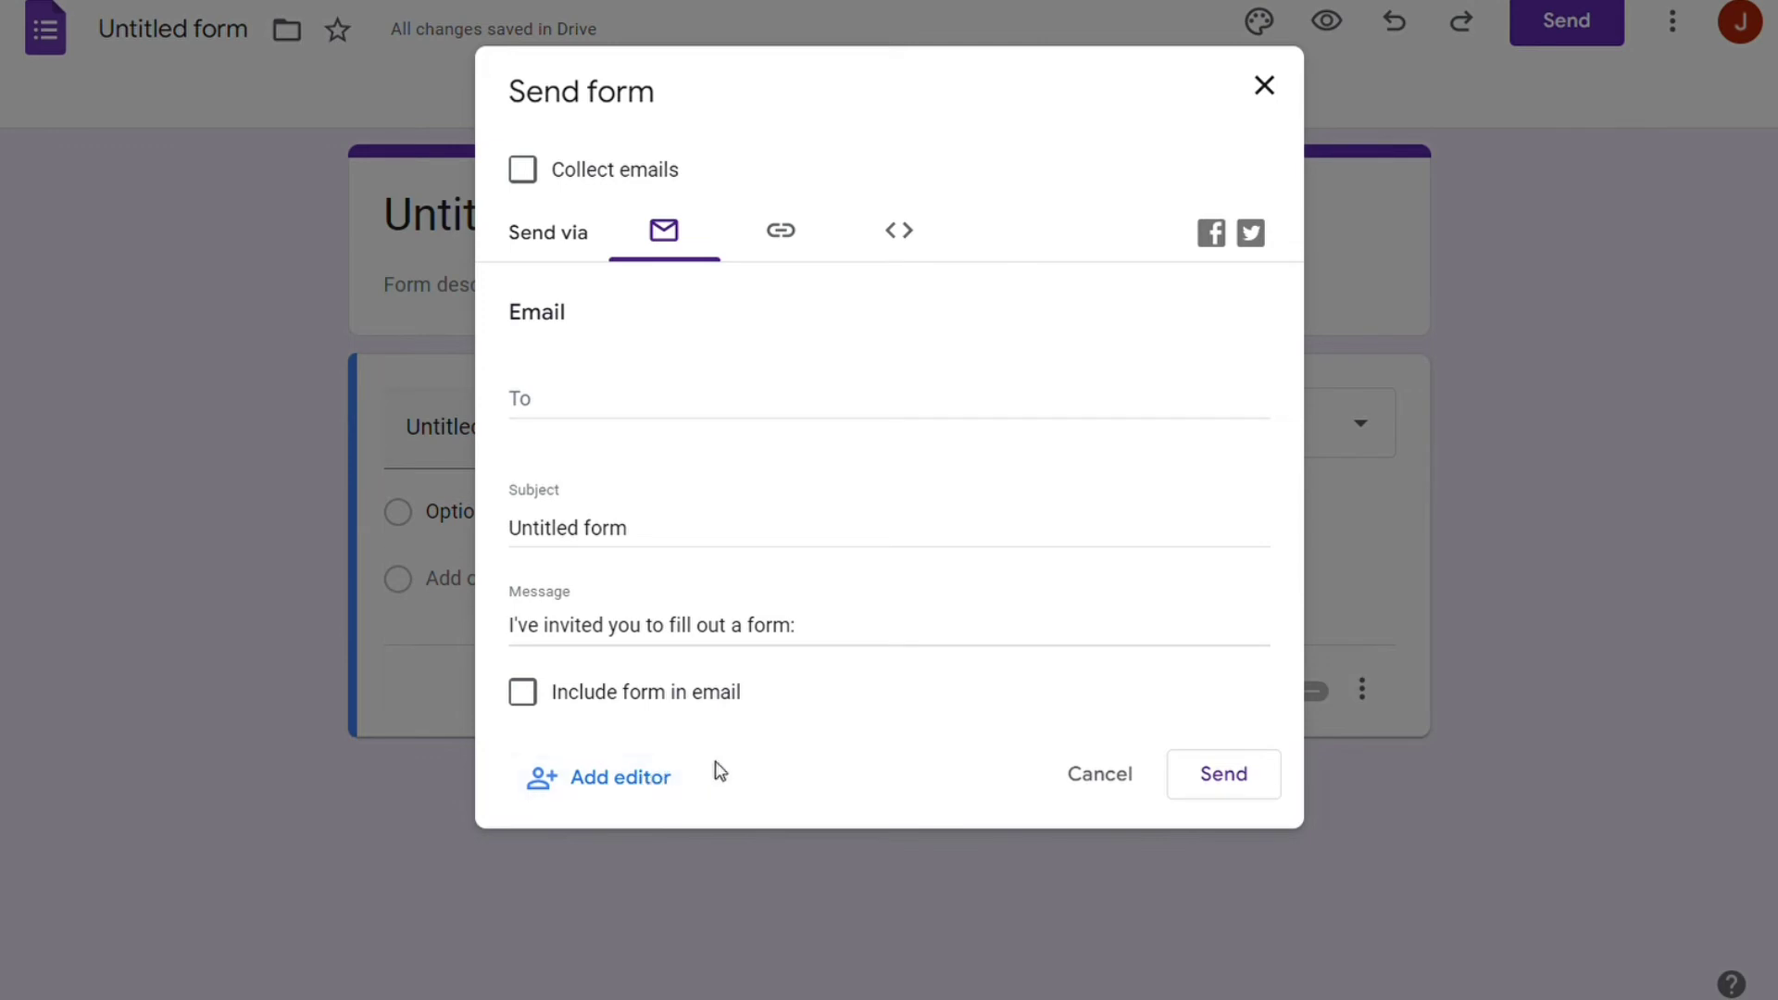
click(1265, 87)
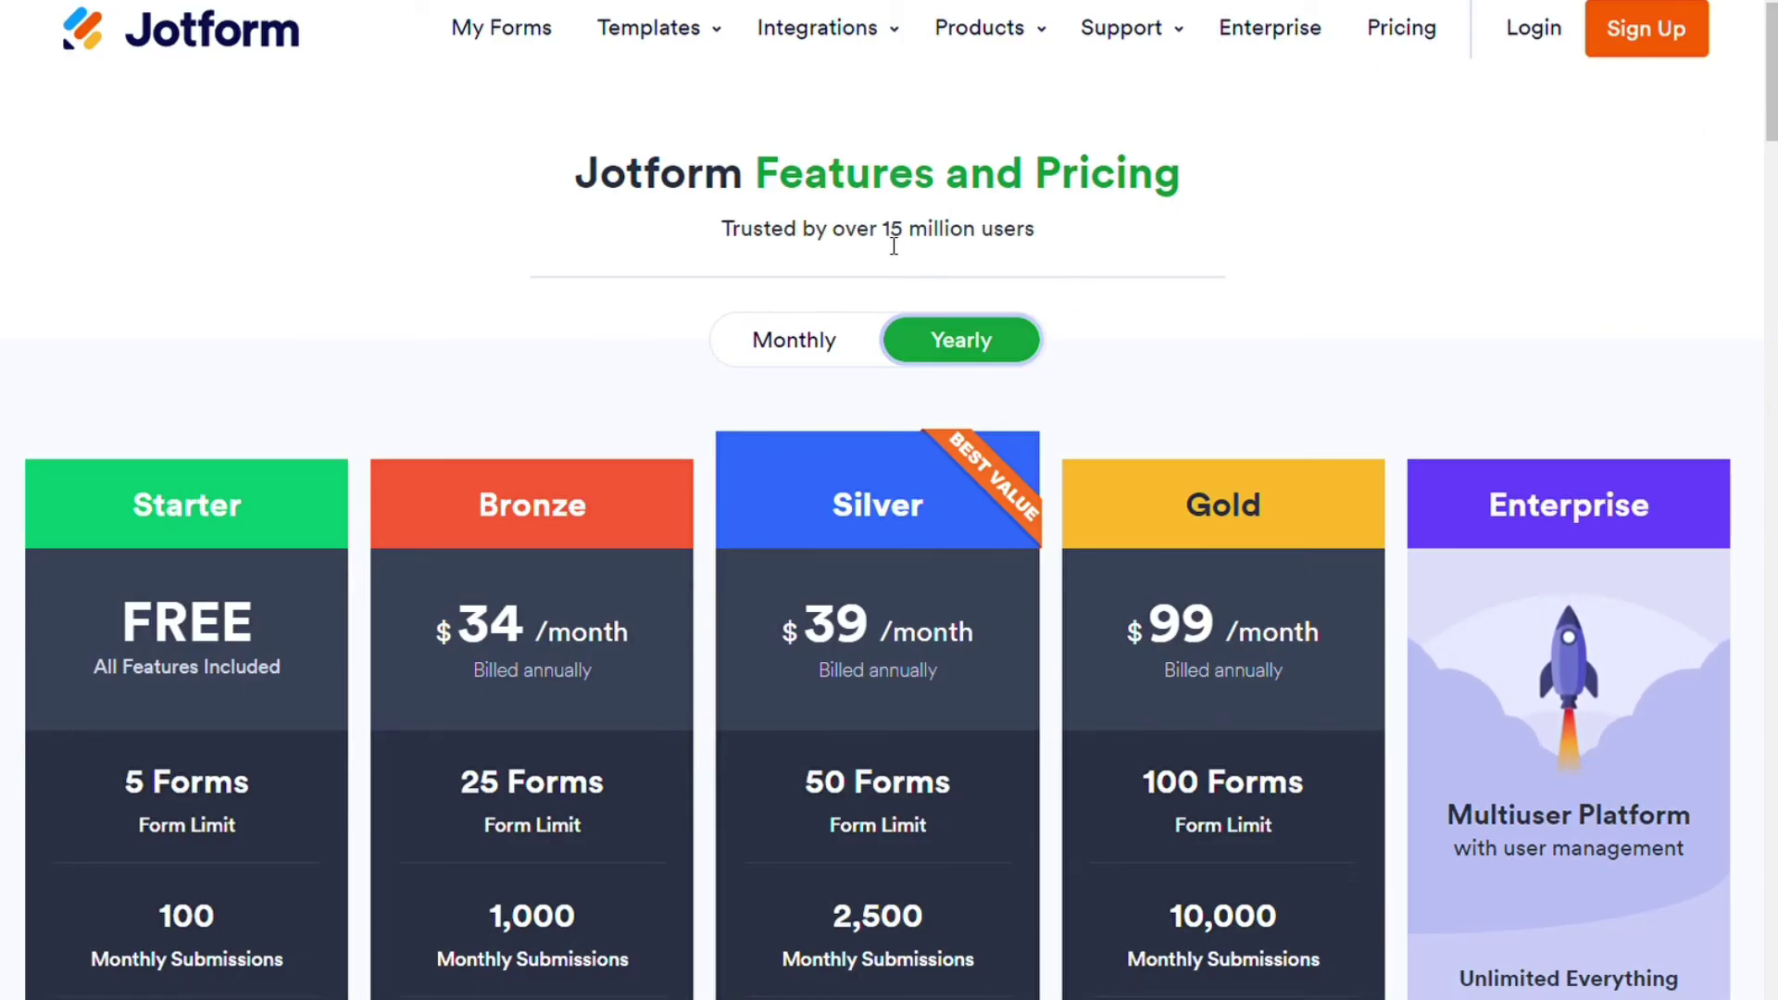
drag(884, 241, 1037, 239)
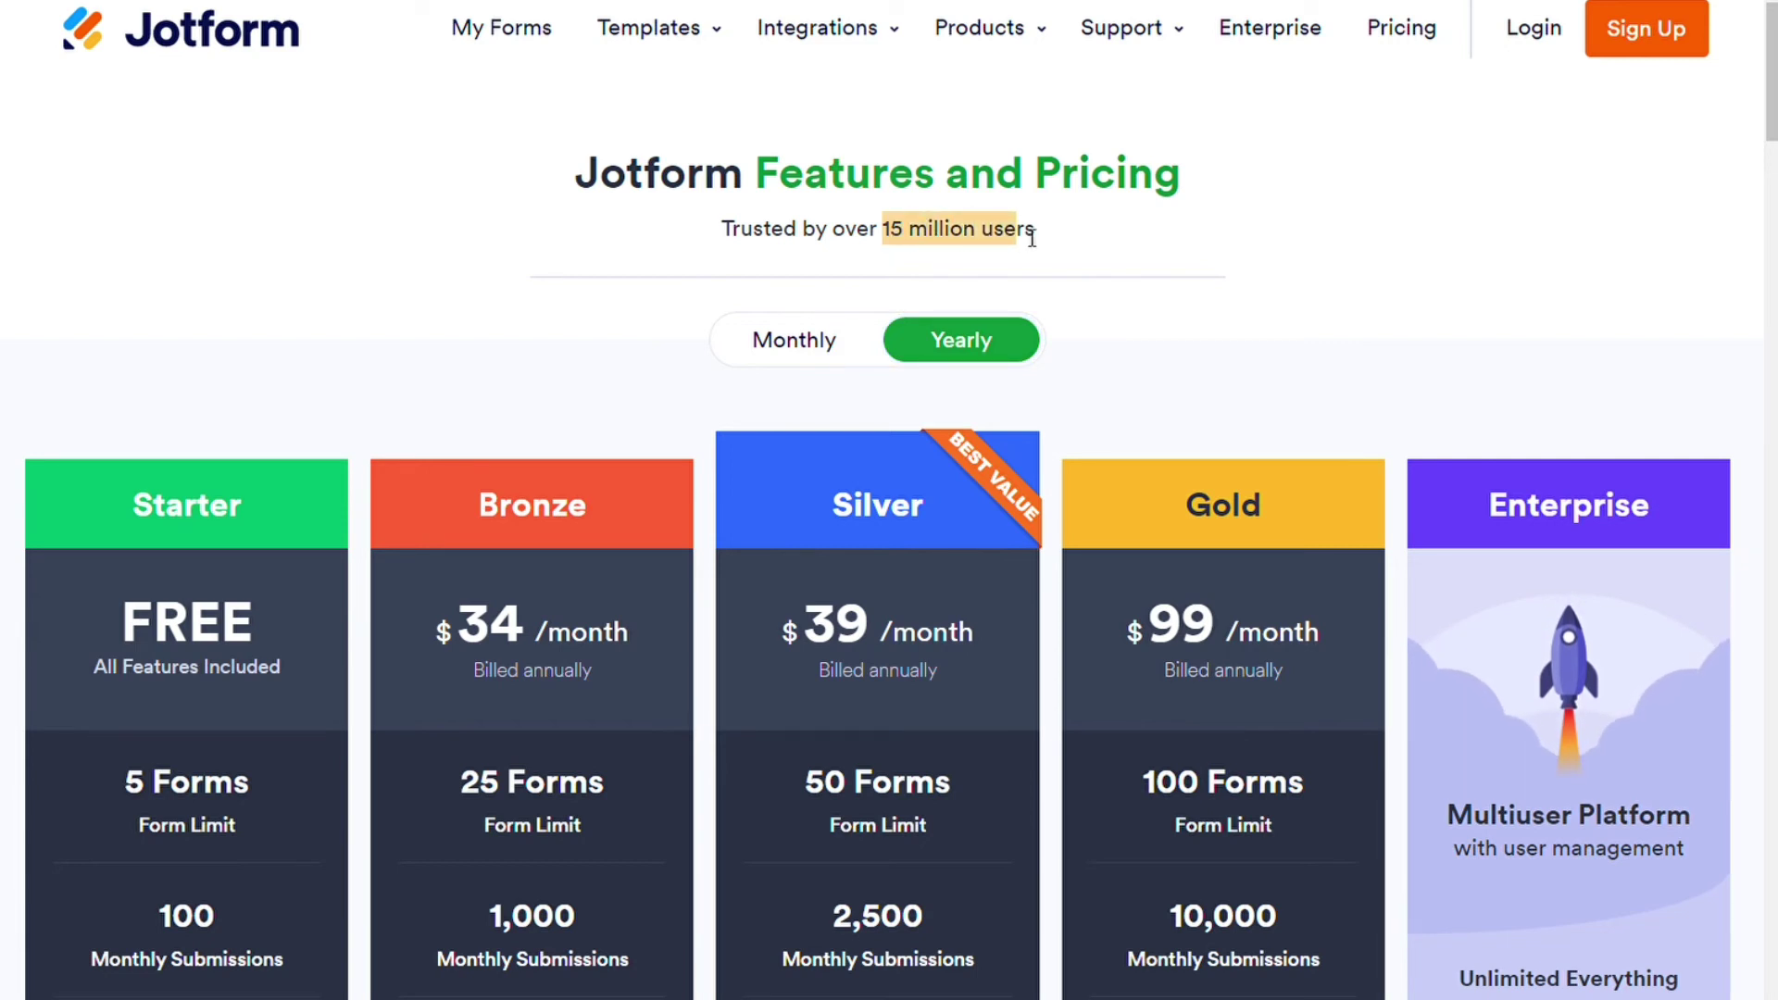
click(887, 263)
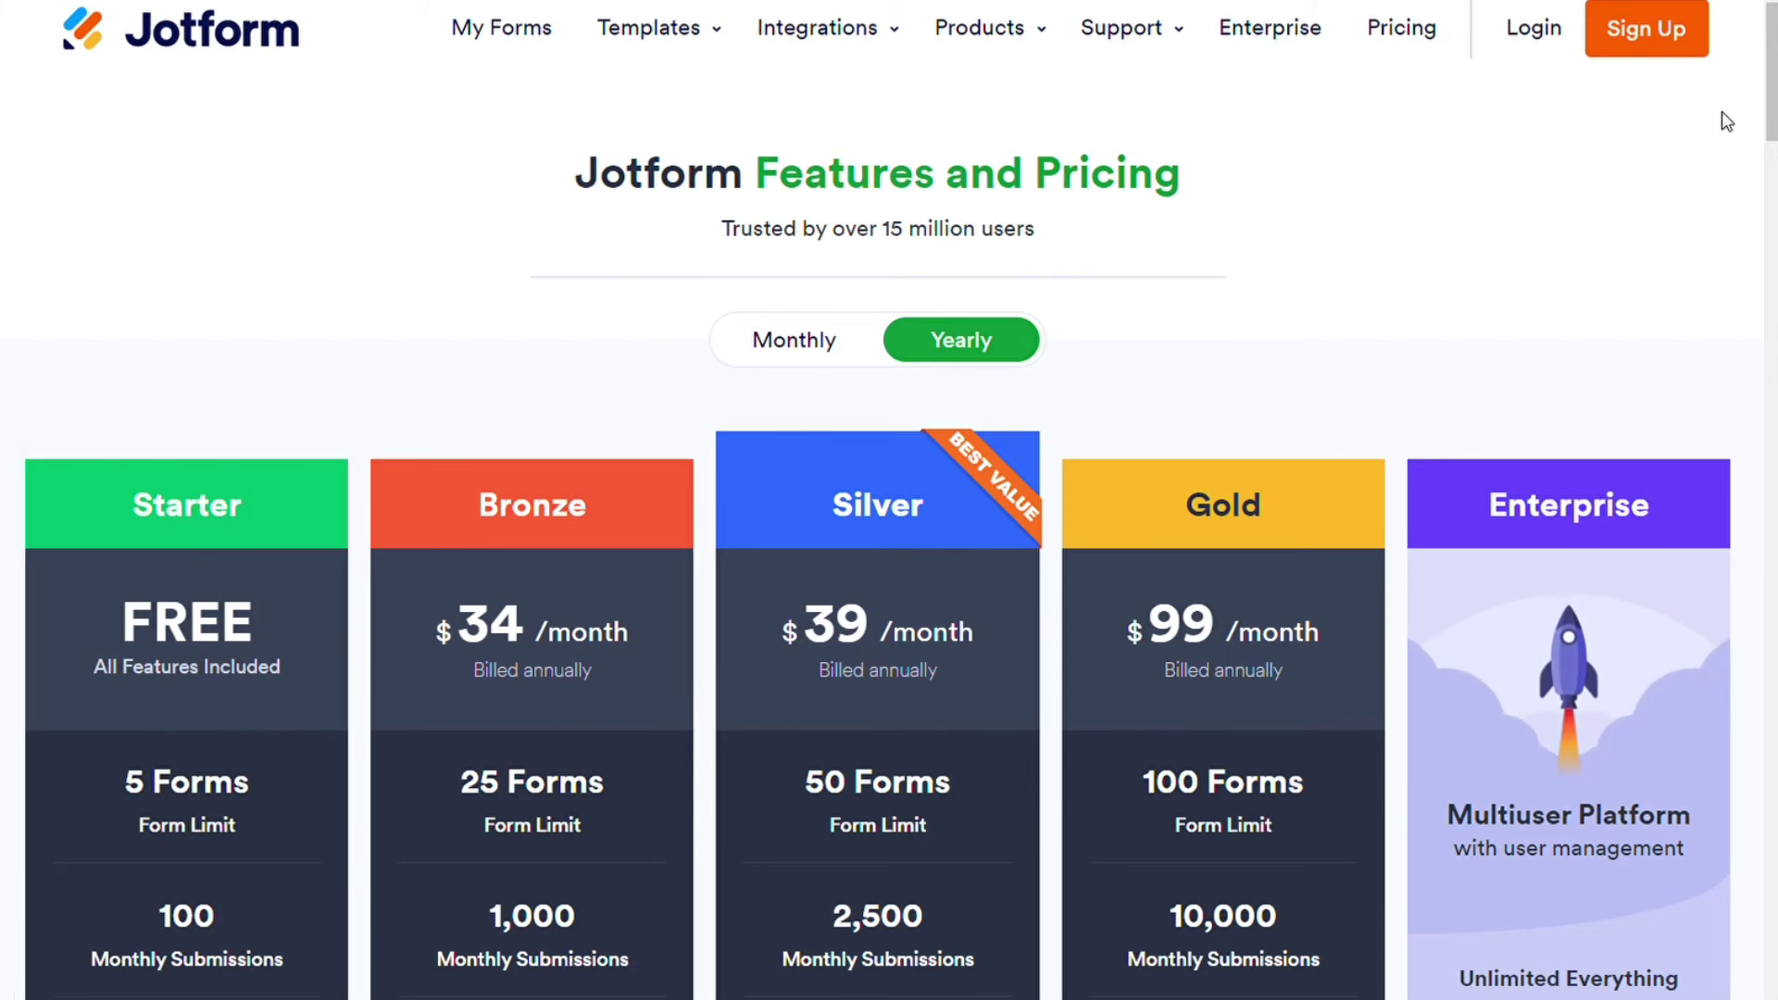
drag(1770, 118, 1773, 203)
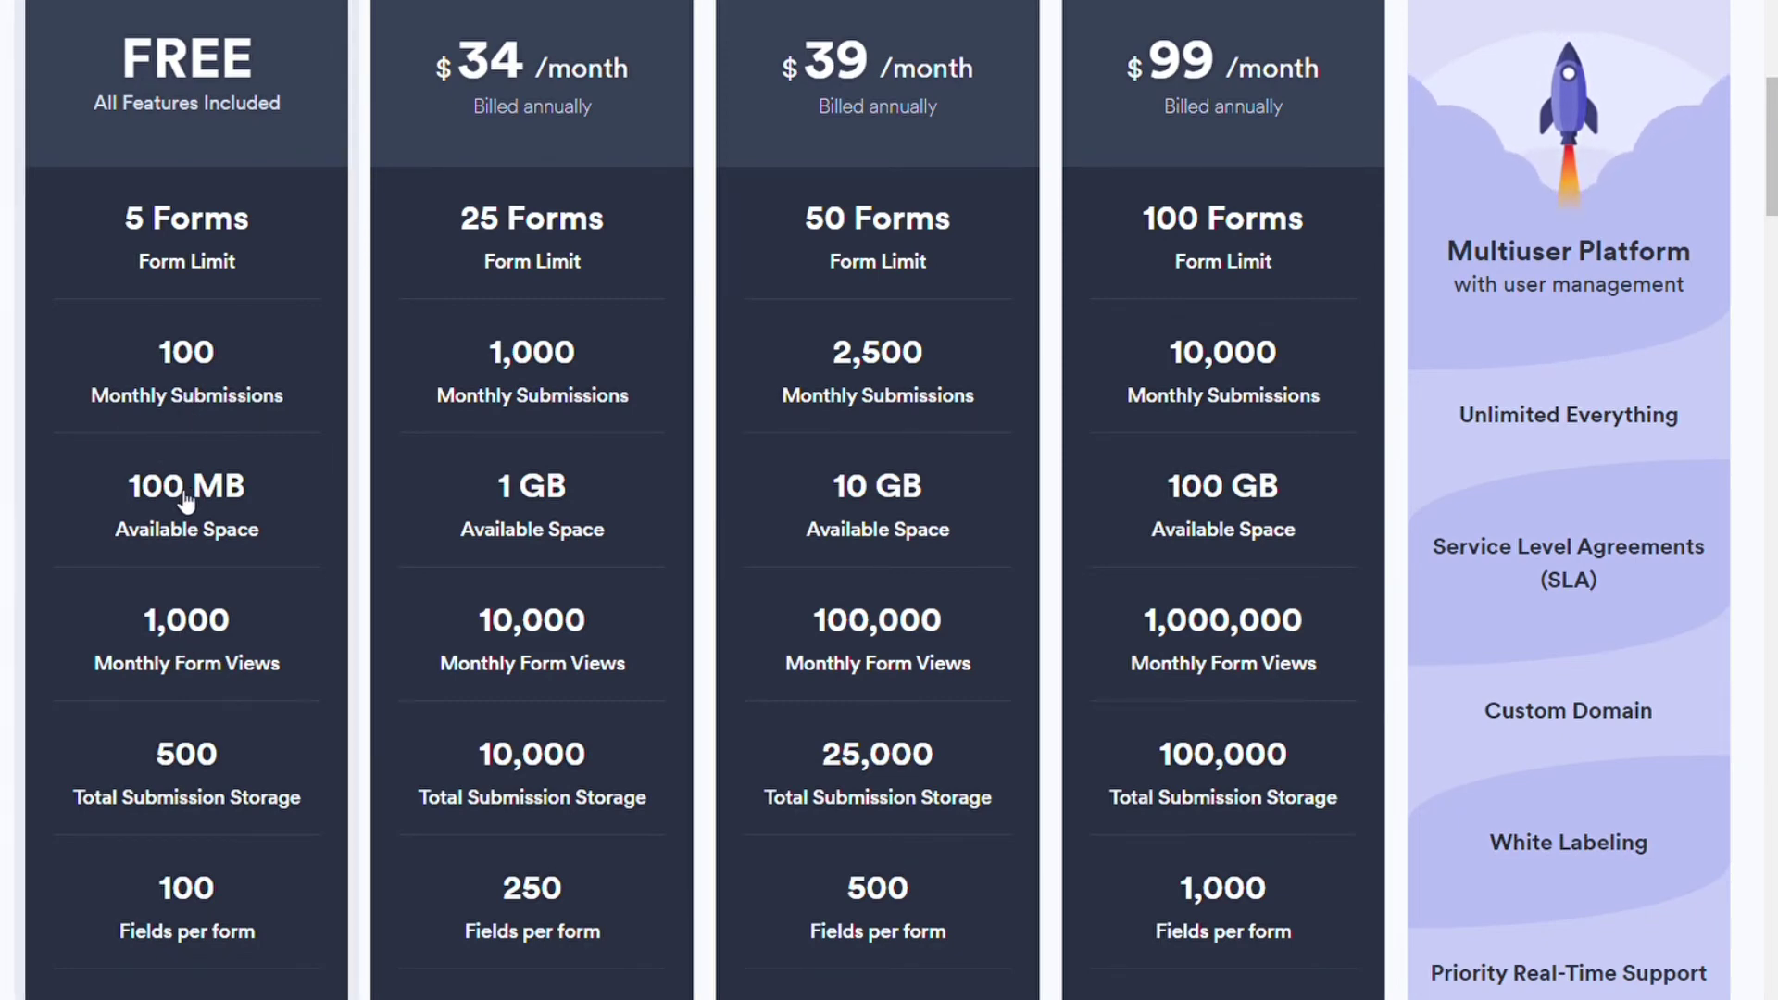
scroll(186, 500, up, 1)
scroll(186, 500, down, 4)
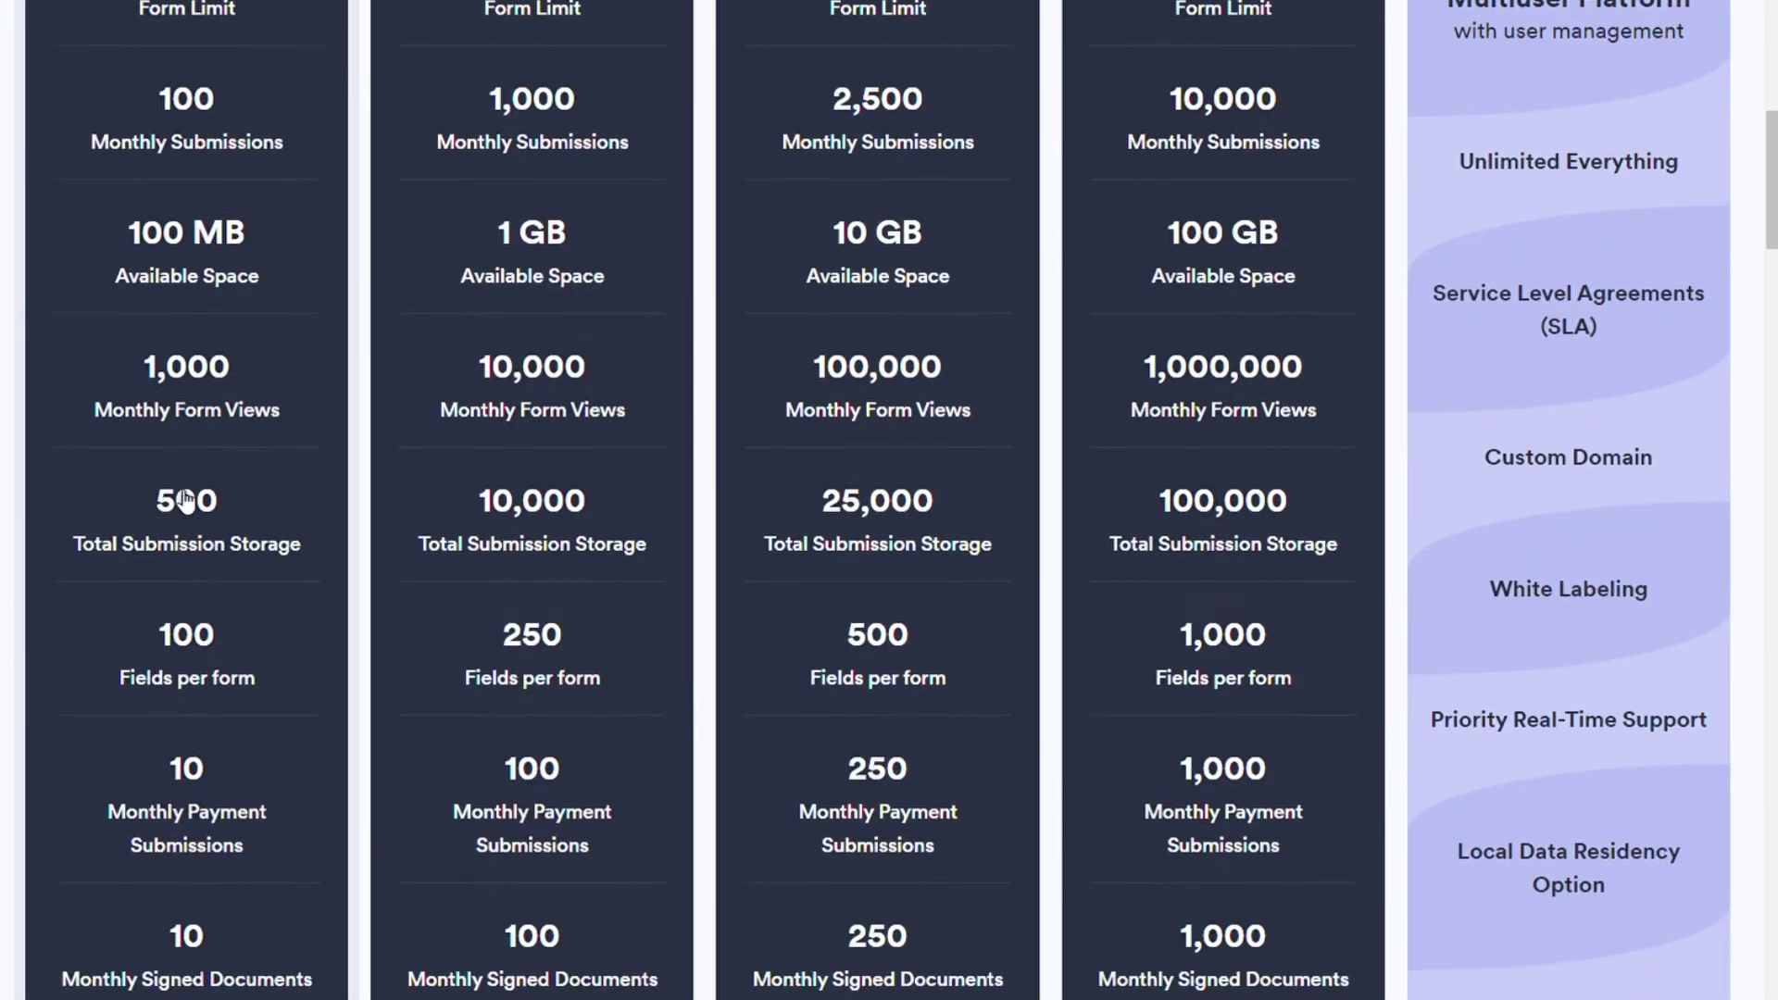
scroll(186, 500, up, 1)
scroll(185, 500, up, 5)
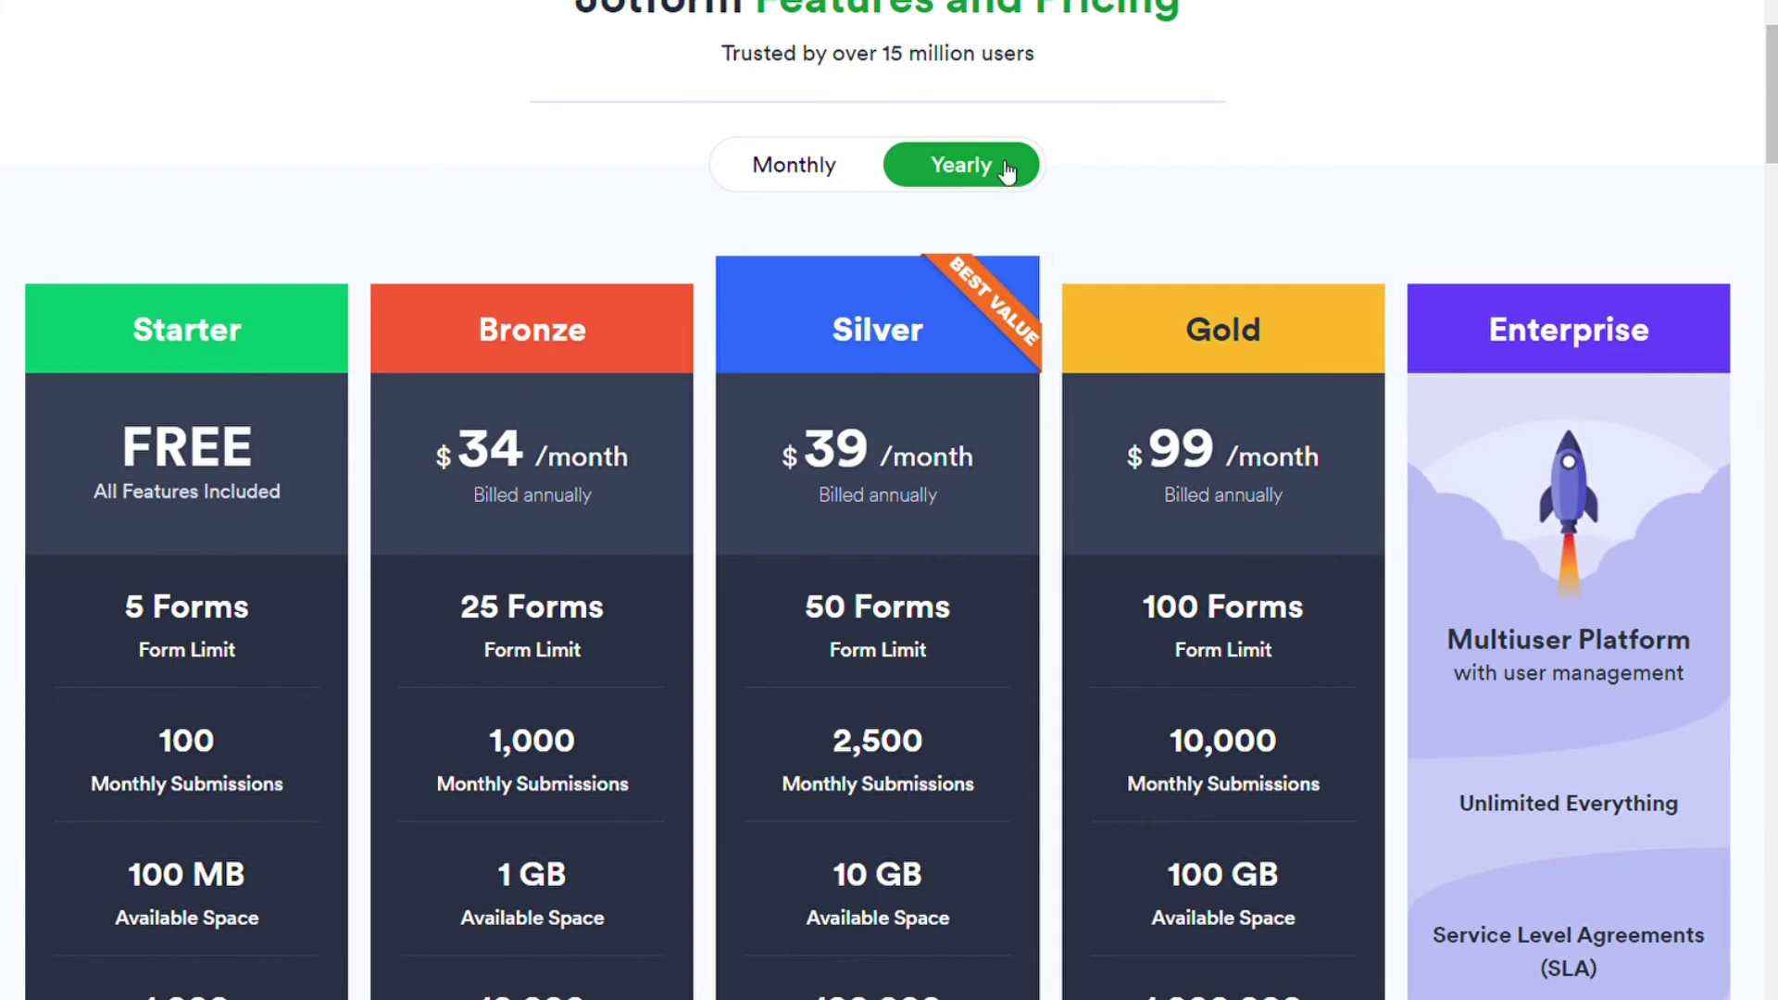
click(822, 176)
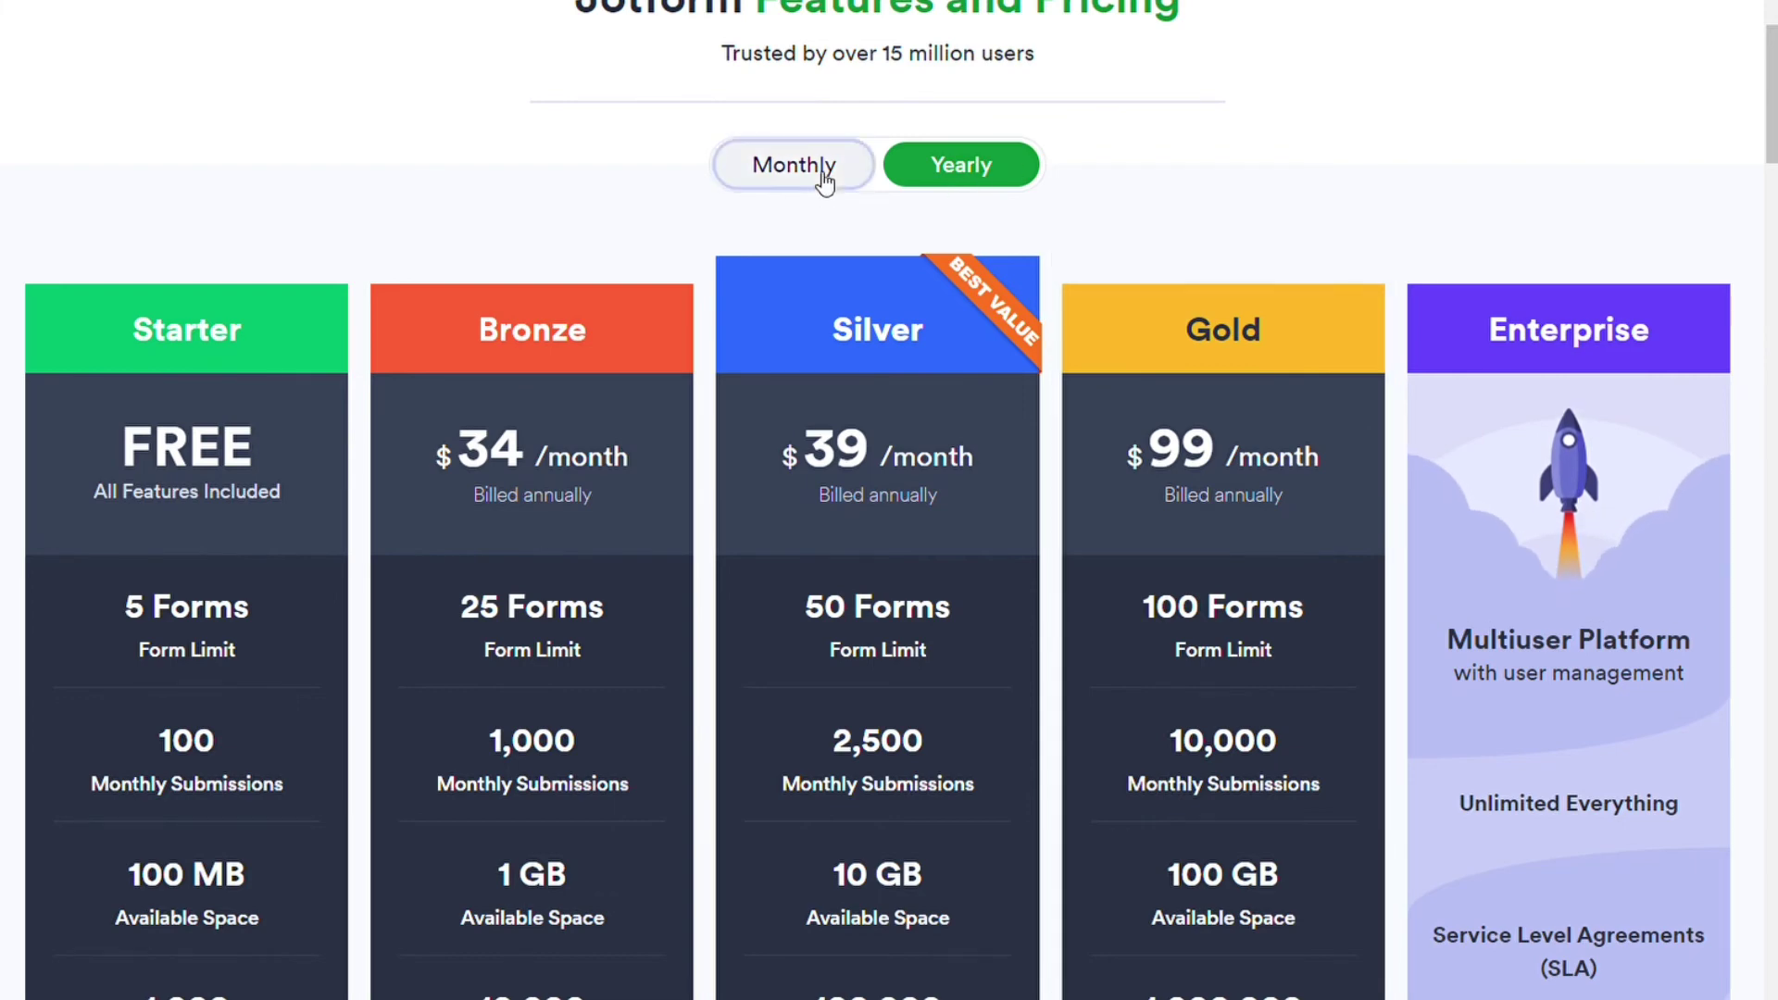
click(984, 183)
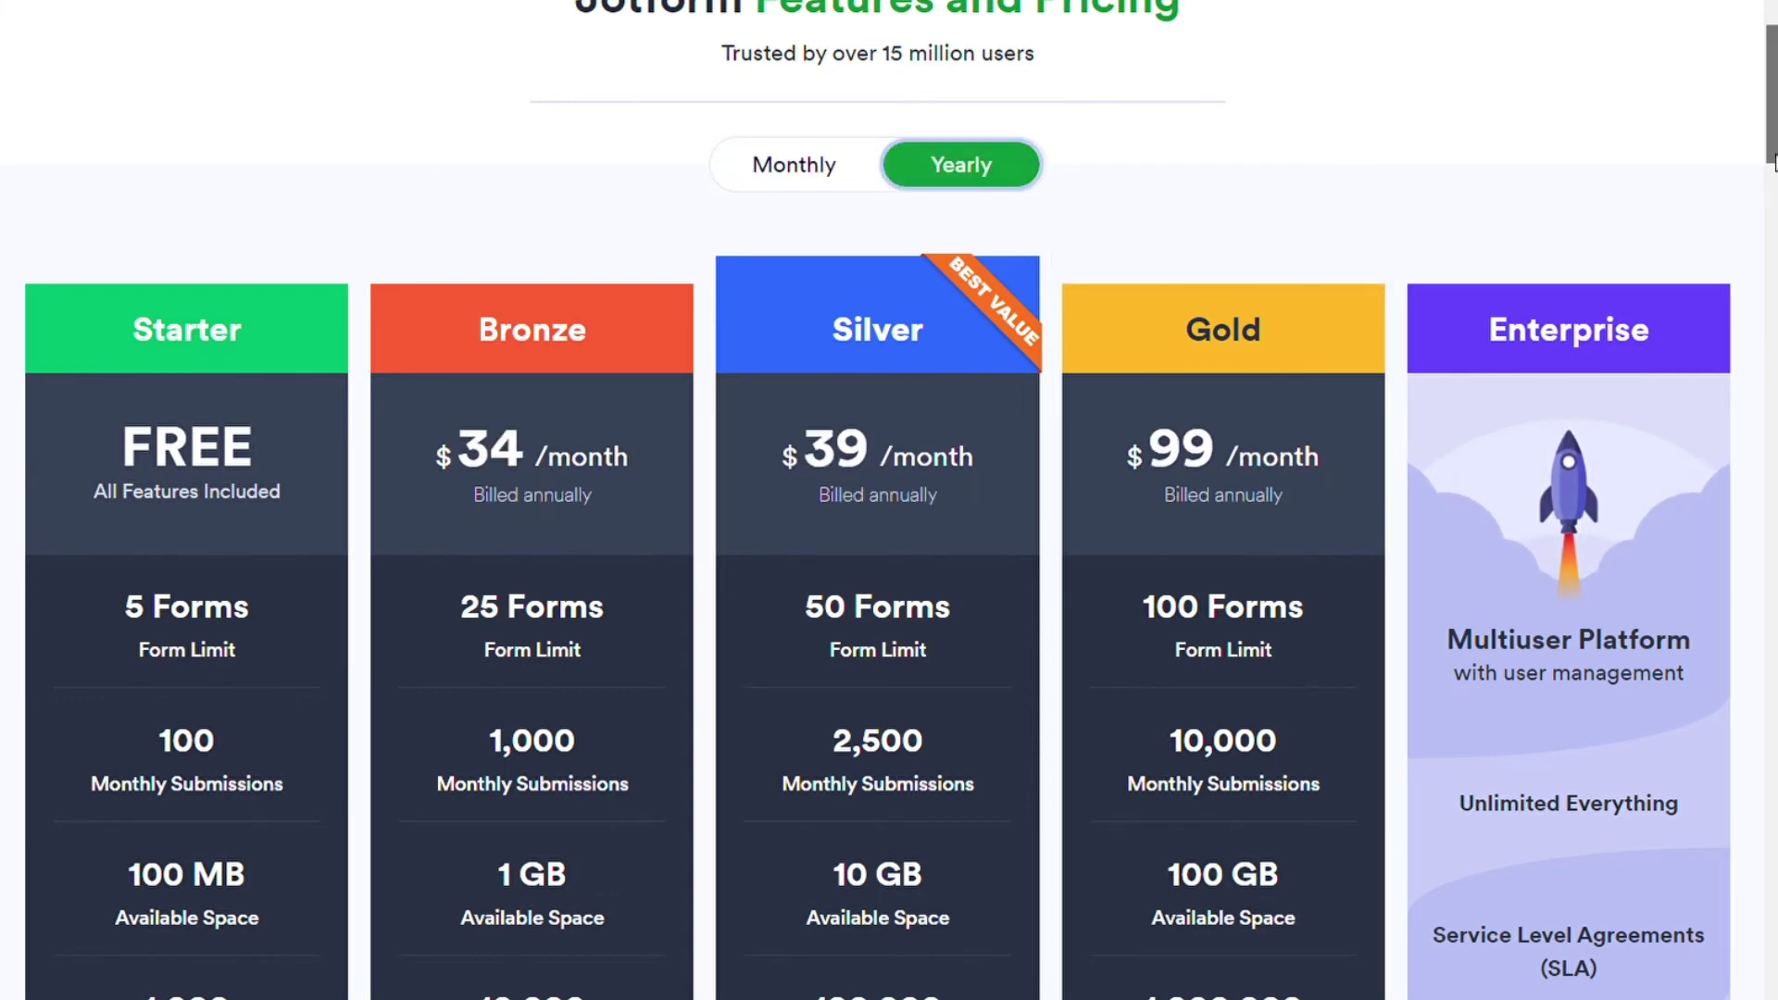
mouse_move(1769, 165)
mouse_down()
mouse_move(1774, 315)
mouse_move(1764, 153)
mouse_up()
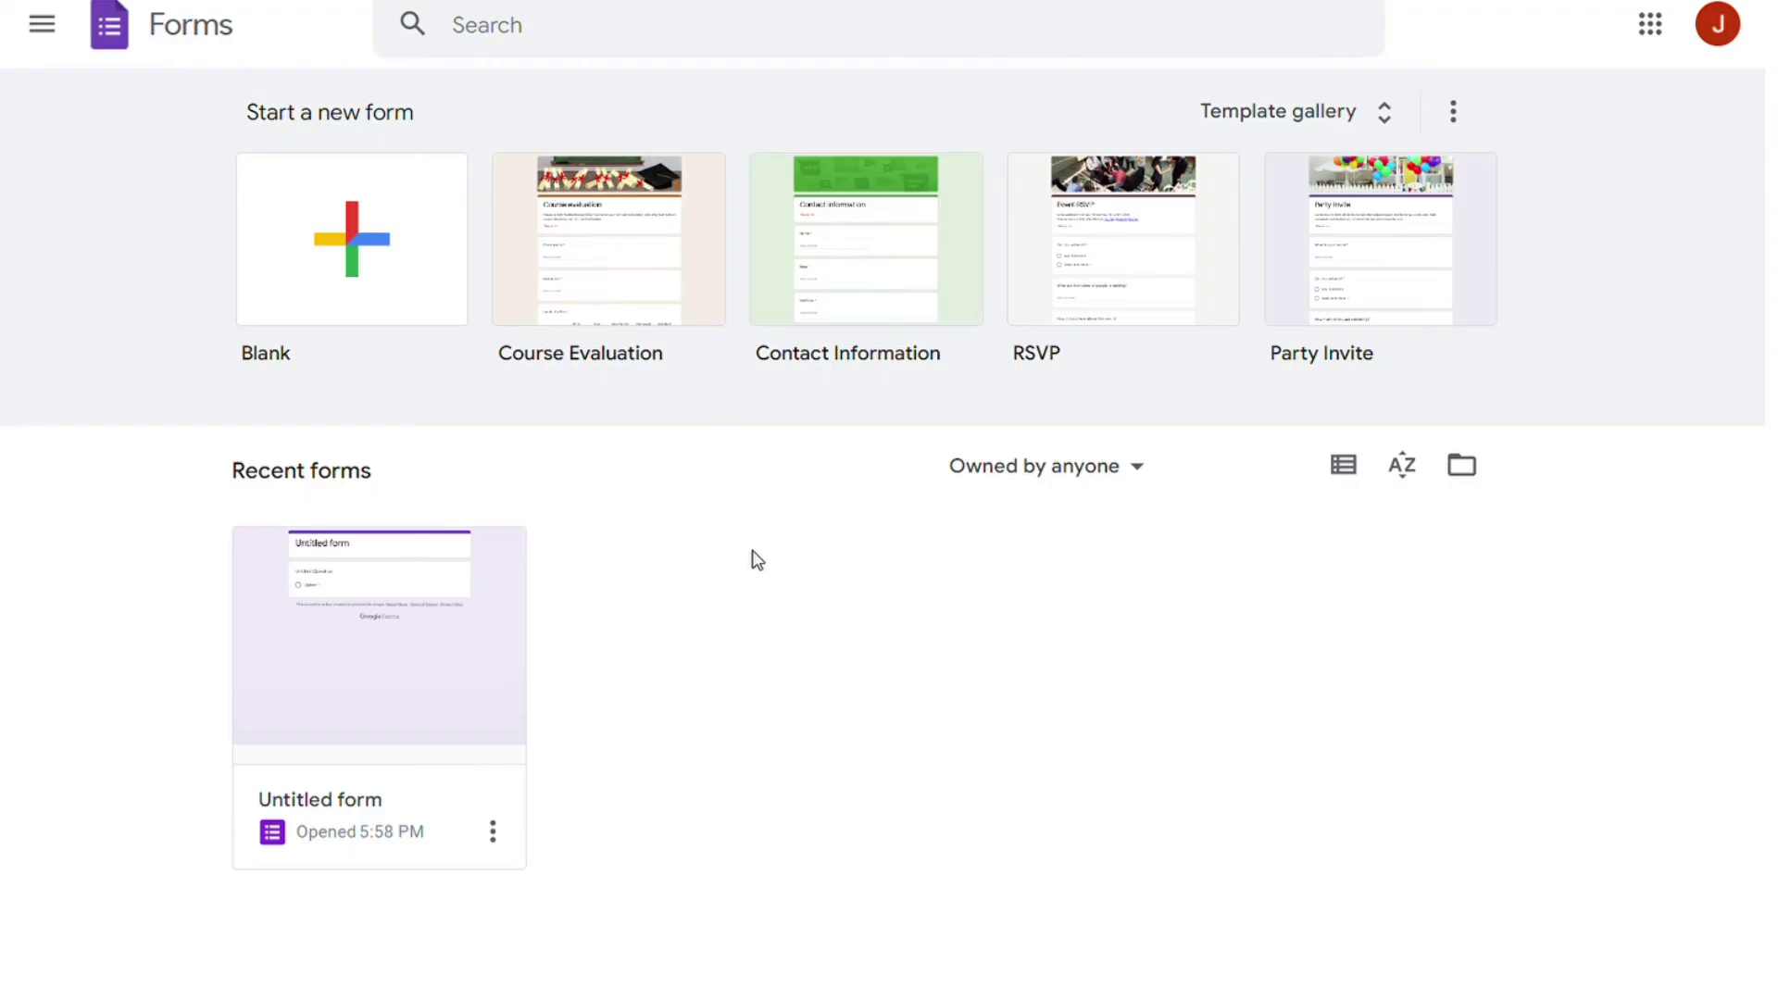
- Open the Course Evaluation form and view the question-type list without changing the multiple-choice question
click(639, 267)
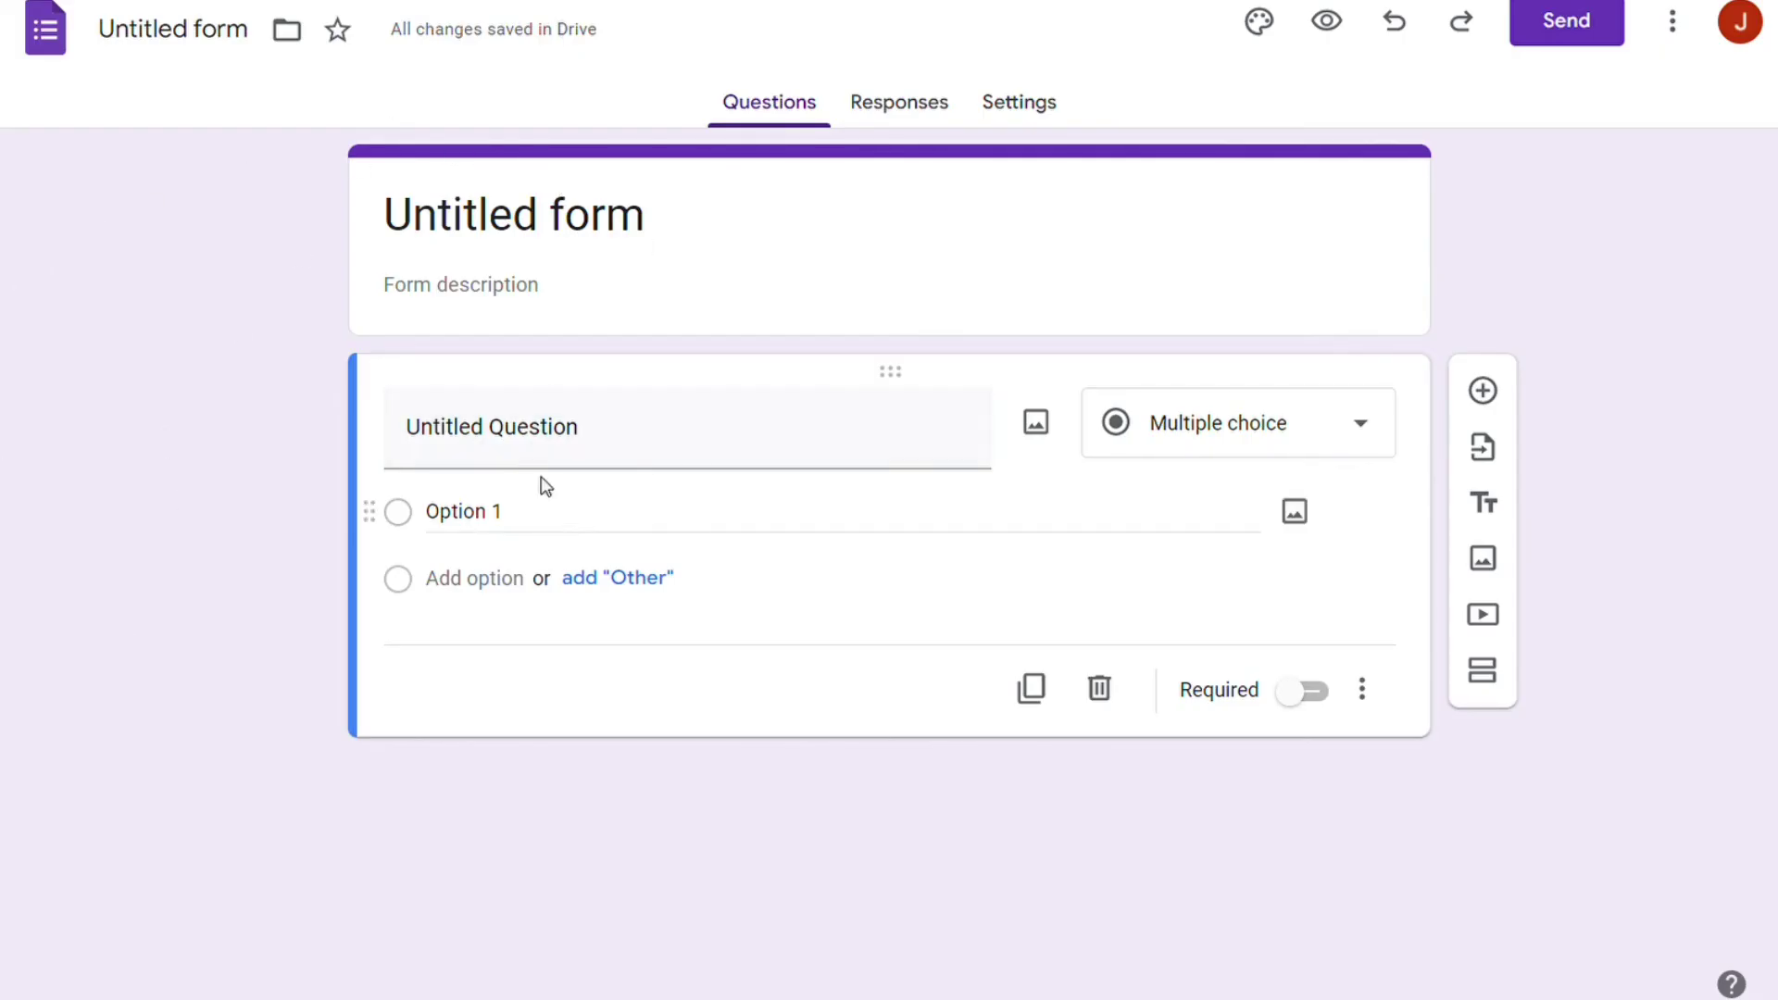
click(1196, 422)
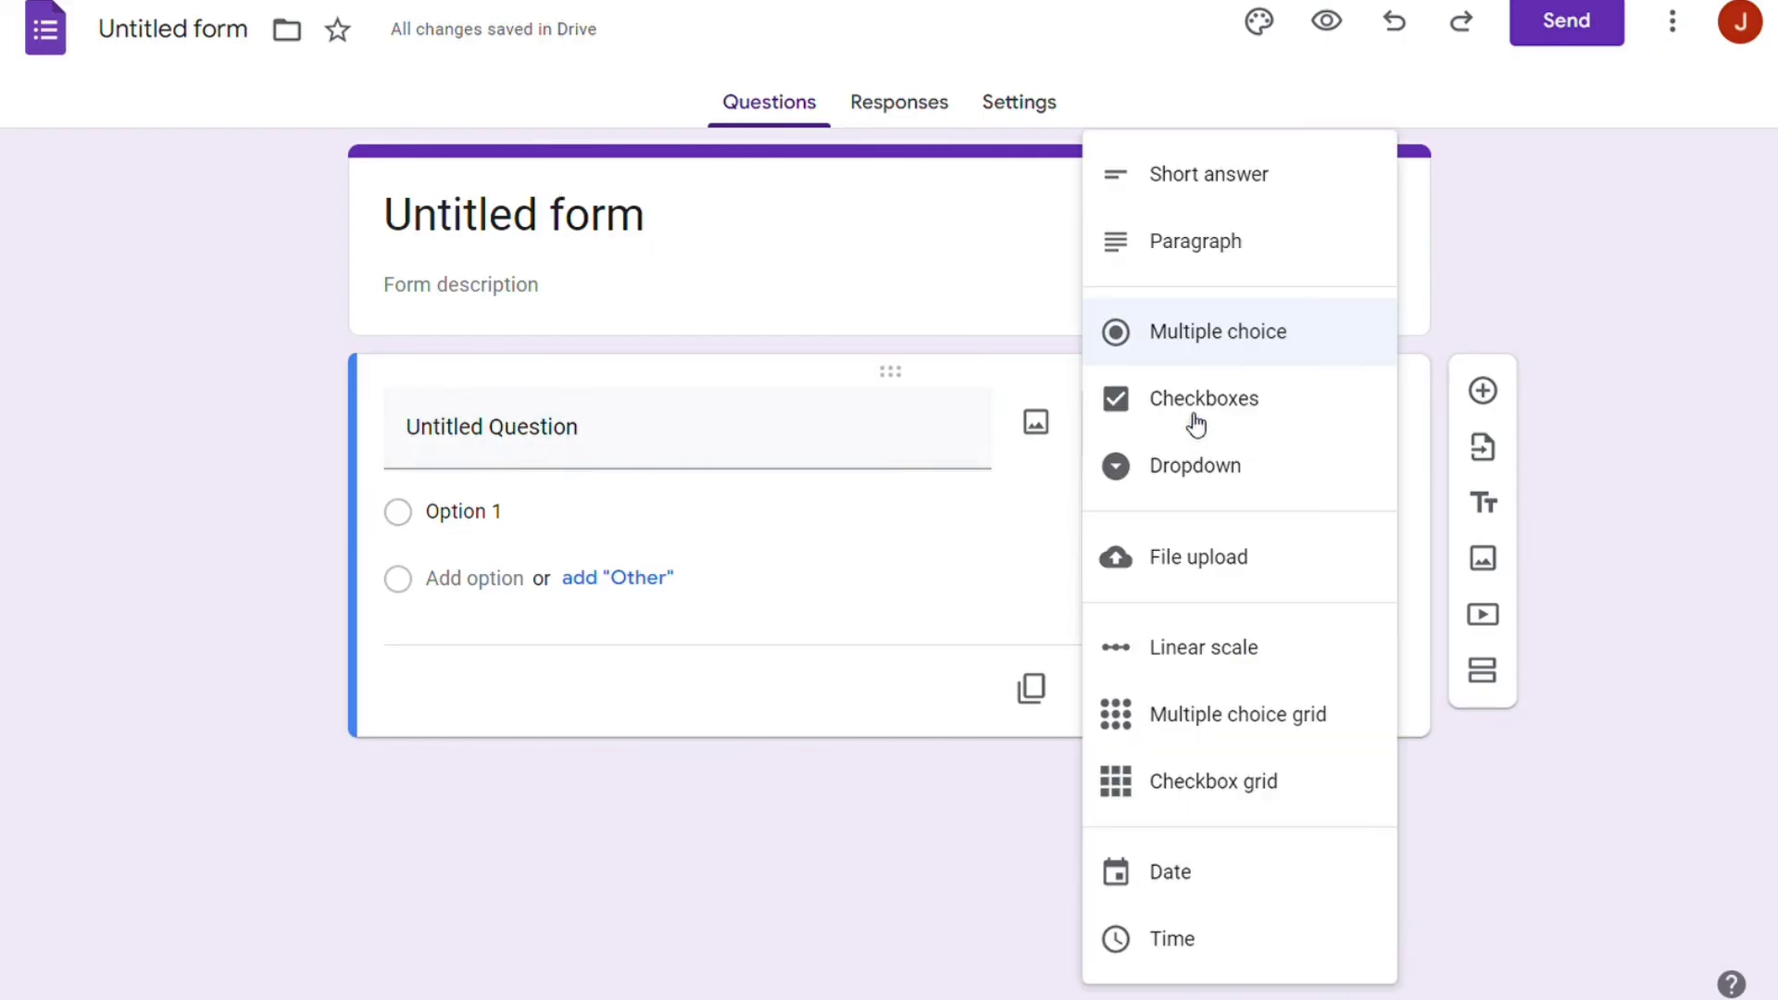
click(977, 563)
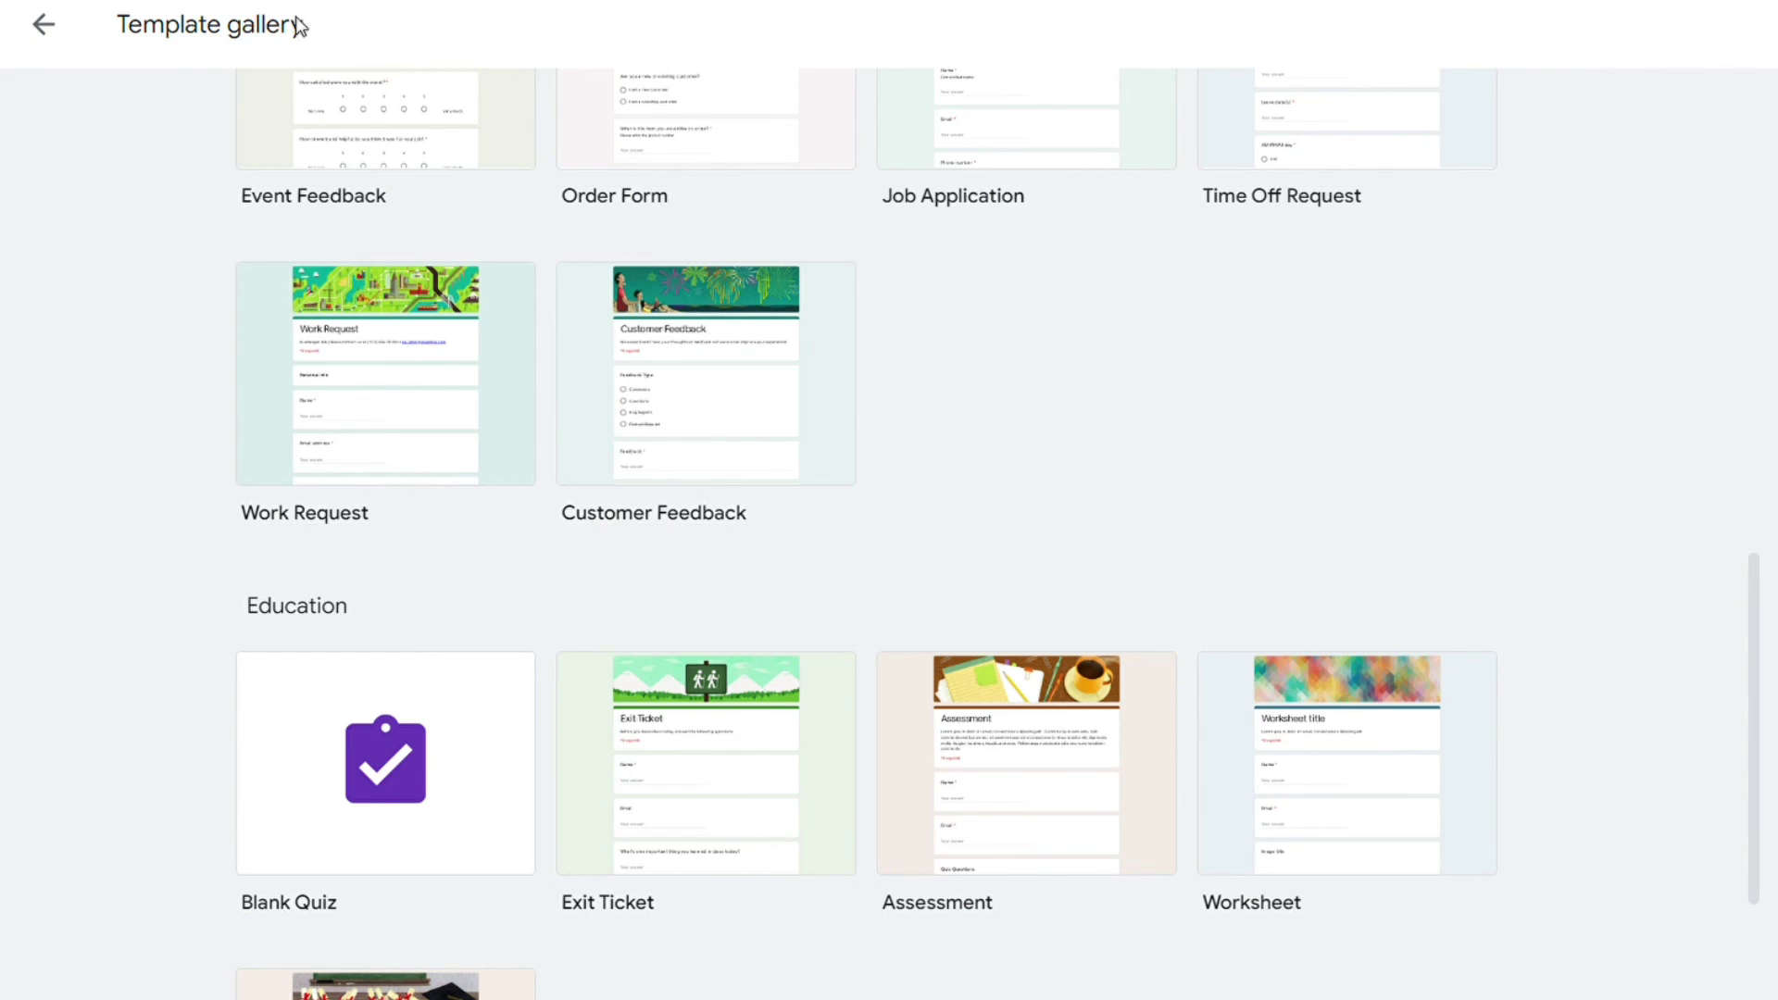
- Return to the Google Forms home page, with Course Evaluation among the recent forms
click(51, 25)
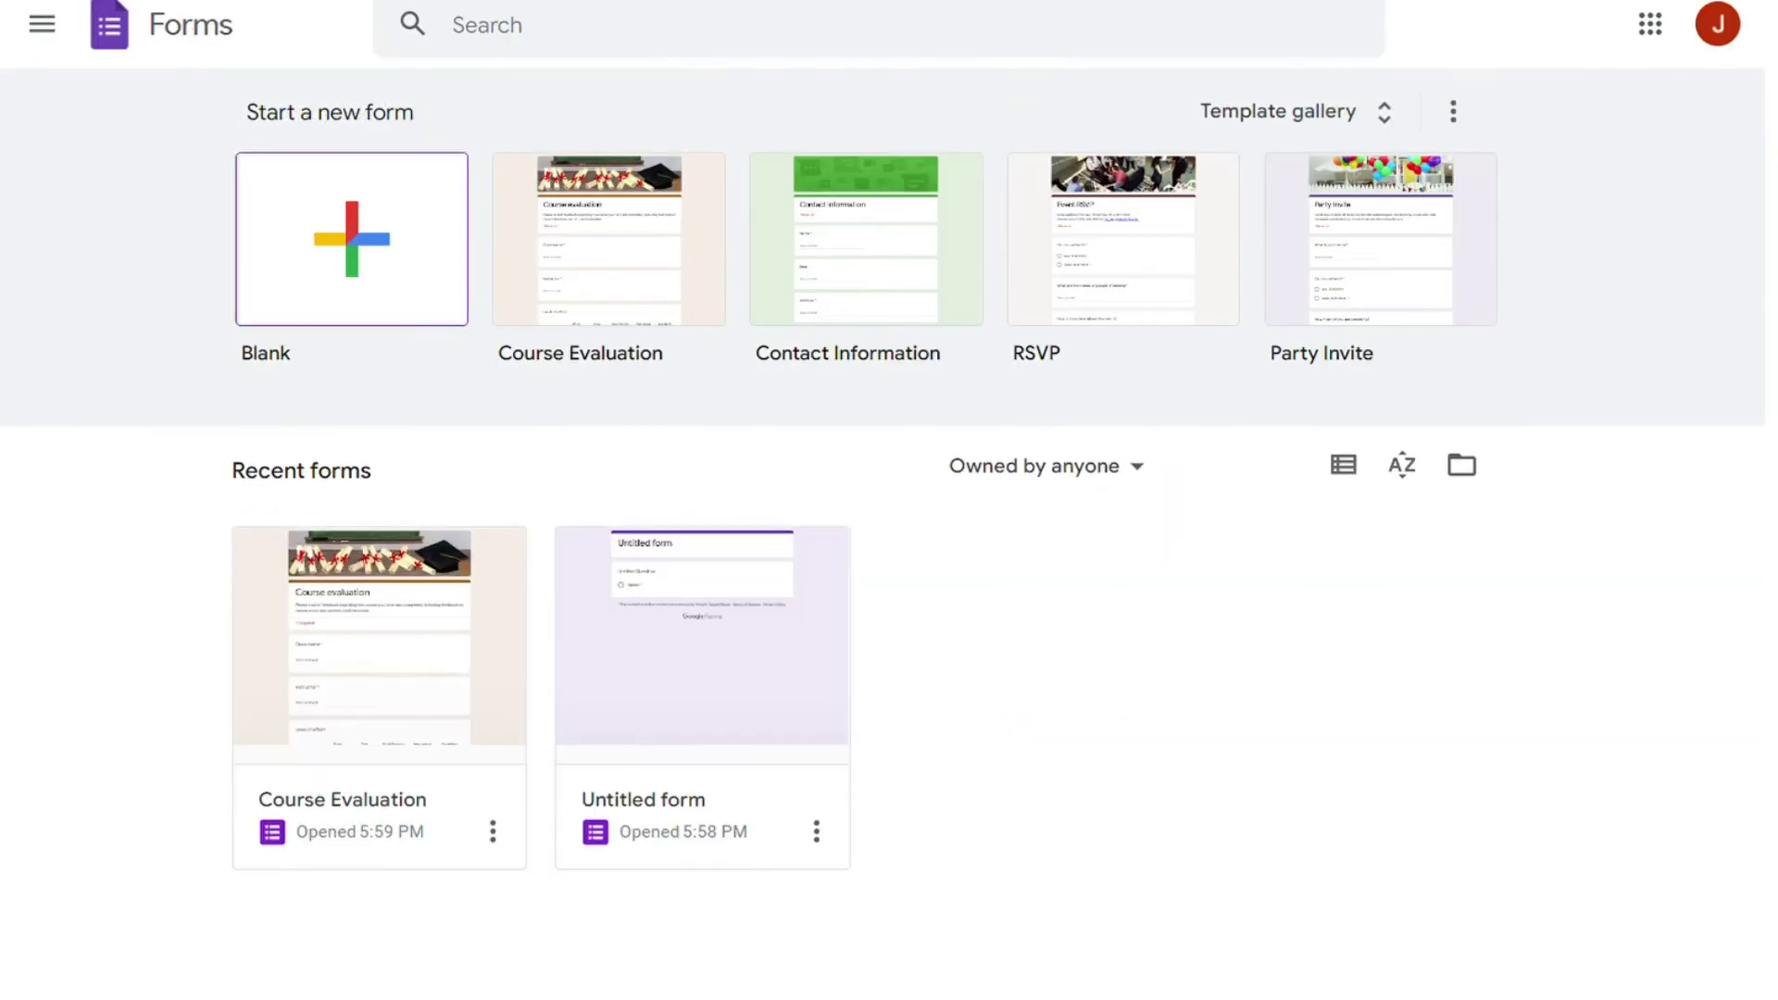